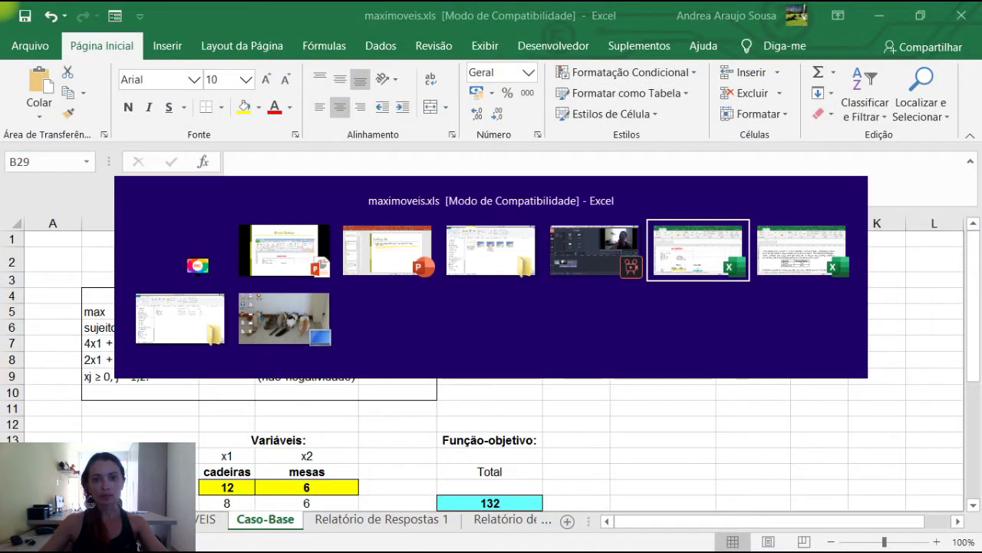
Switch to the maximoveis.xls workbook in Excel
{"action": "key", "text": "alt"}
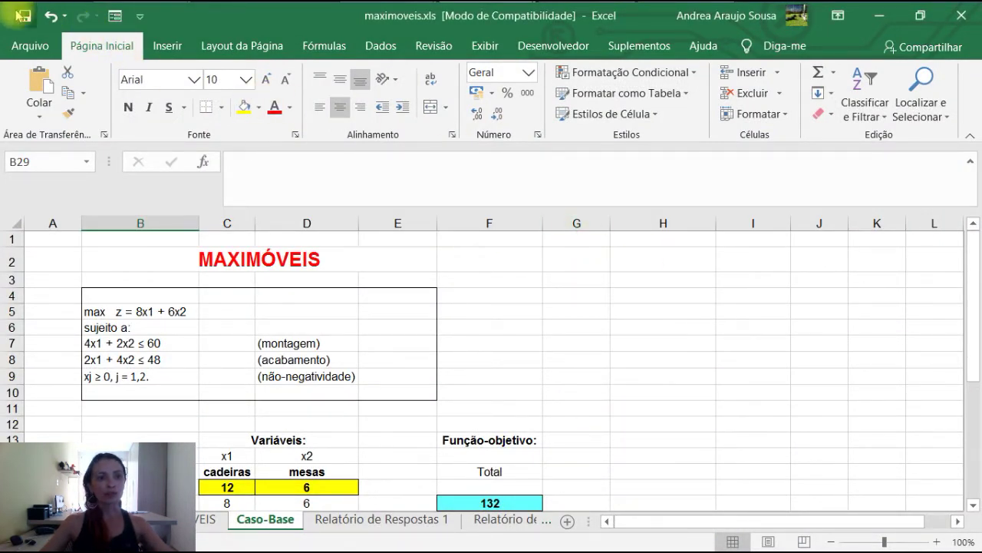
{"action": "left_click", "coordinate": [31, 48]}
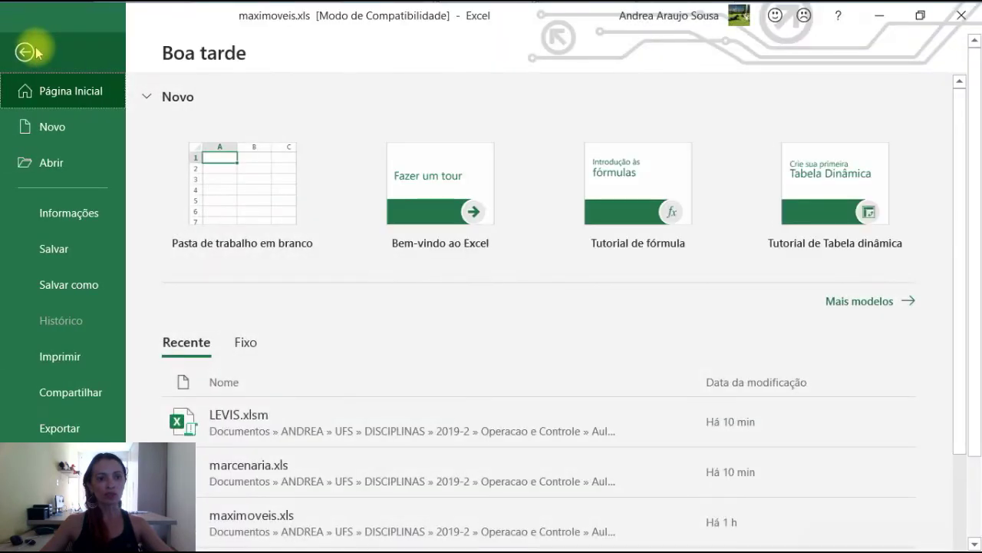
{"action": "scroll", "coordinate": [76, 298], "scroll_direction": "down", "scroll_amount": 3}
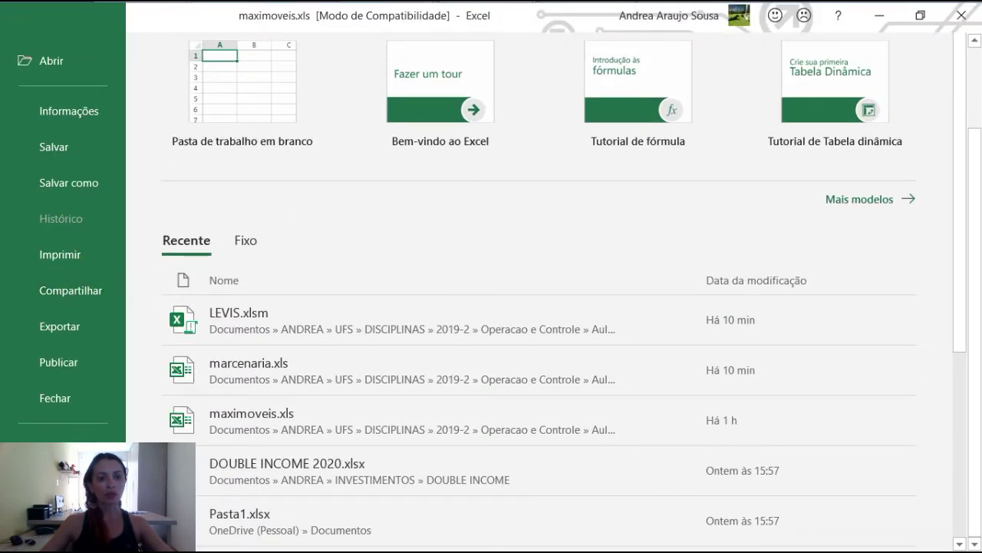
{"action": "key", "text": "Escape"}
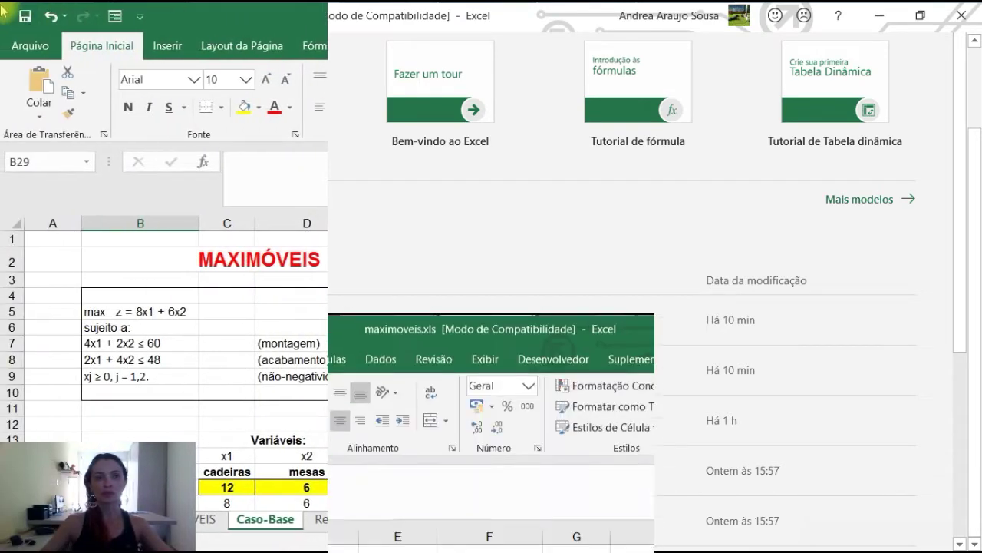
Open the add-ins page of the Excel options and review the list of active, inactive and disabled add-ins
{"action": "left_click", "coordinate": [33, 47]}
{"action": "scroll", "coordinate": [491, 307], "scroll_direction": "down", "scroll_amount": 3}
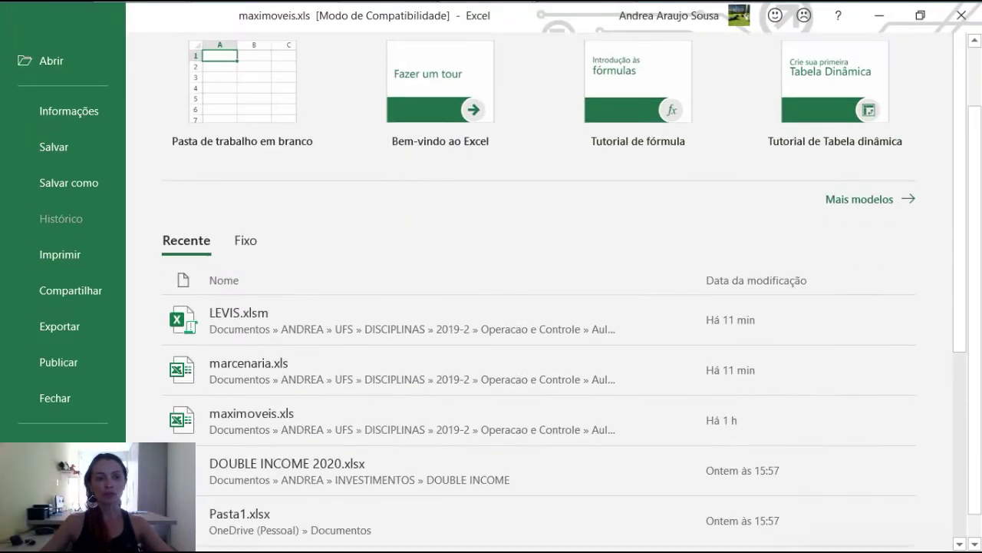
{"action": "left_click", "coordinate": [46, 495]}
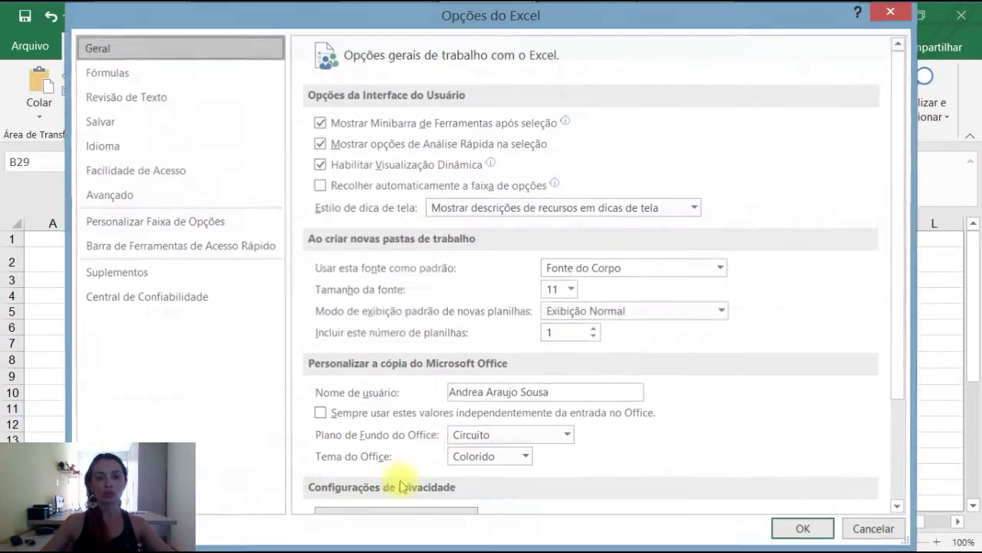
{"action": "scroll", "coordinate": [548, 417], "scroll_direction": "down", "scroll_amount": 1}
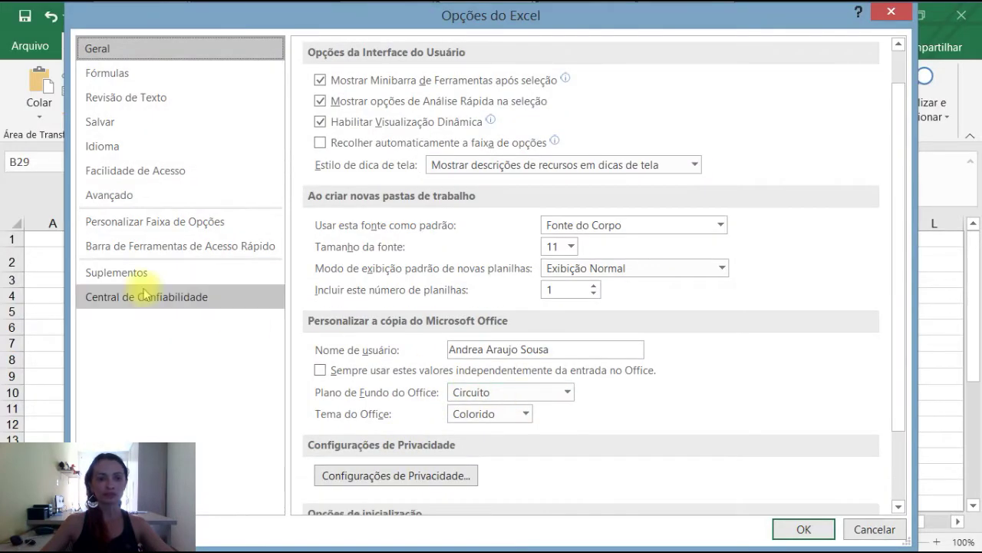
{"action": "left_click", "coordinate": [102, 273]}
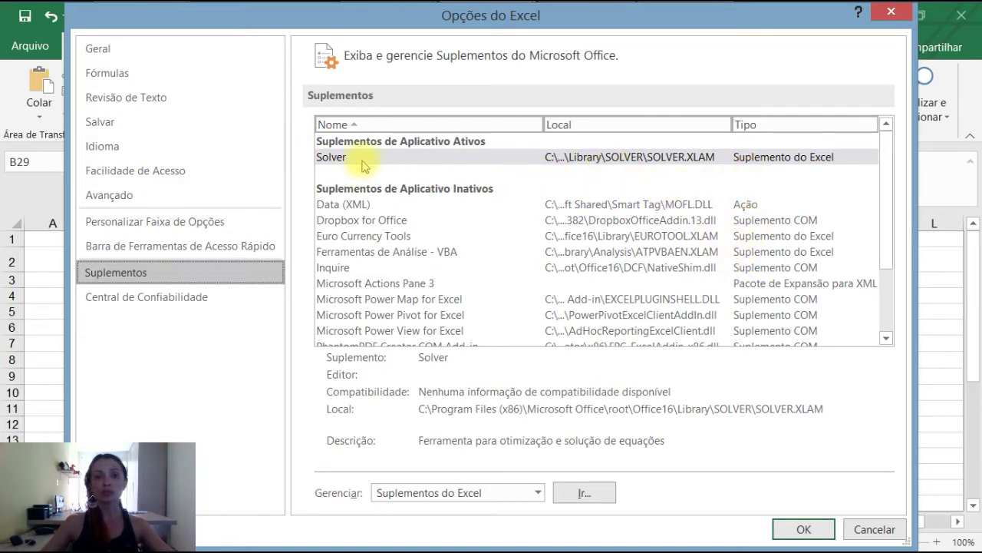
{"action": "left_click_drag", "start_coordinate": [883, 217], "coordinate": [882, 292]}
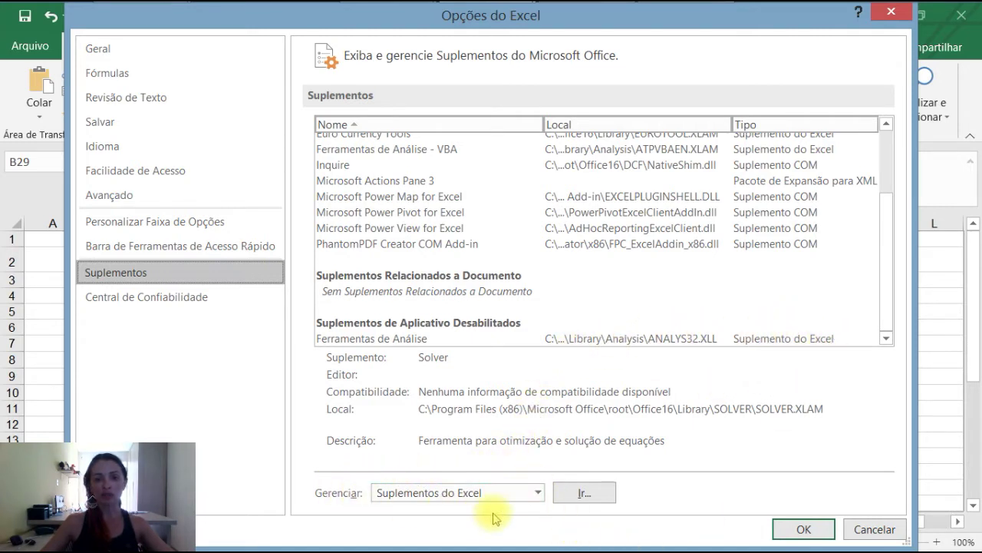
Manage the Excel add-ins and enable Ferramentas de Análise and Ferramentas de Análise - VBA alongside Solver
{"action": "left_click", "coordinate": [538, 493]}
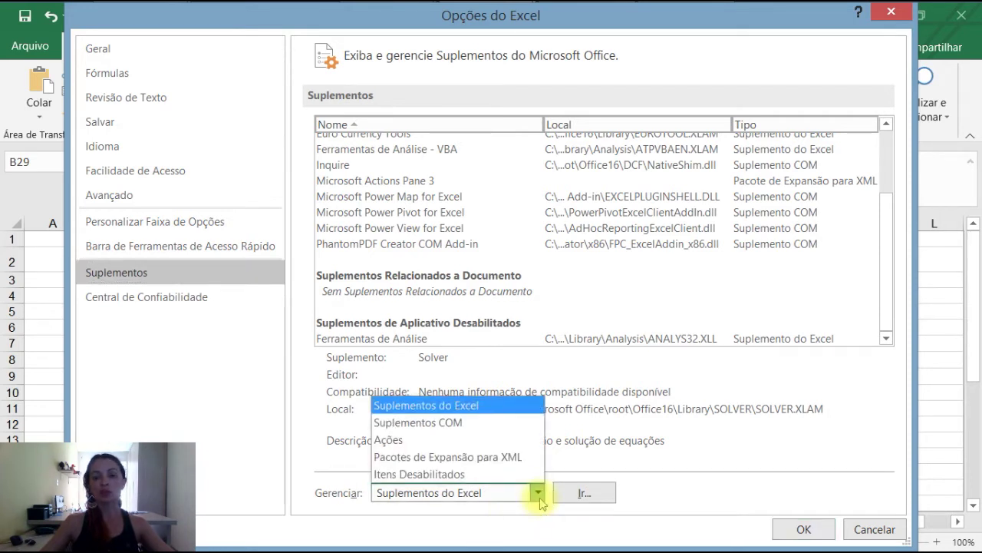
{"action": "left_click", "coordinate": [507, 405]}
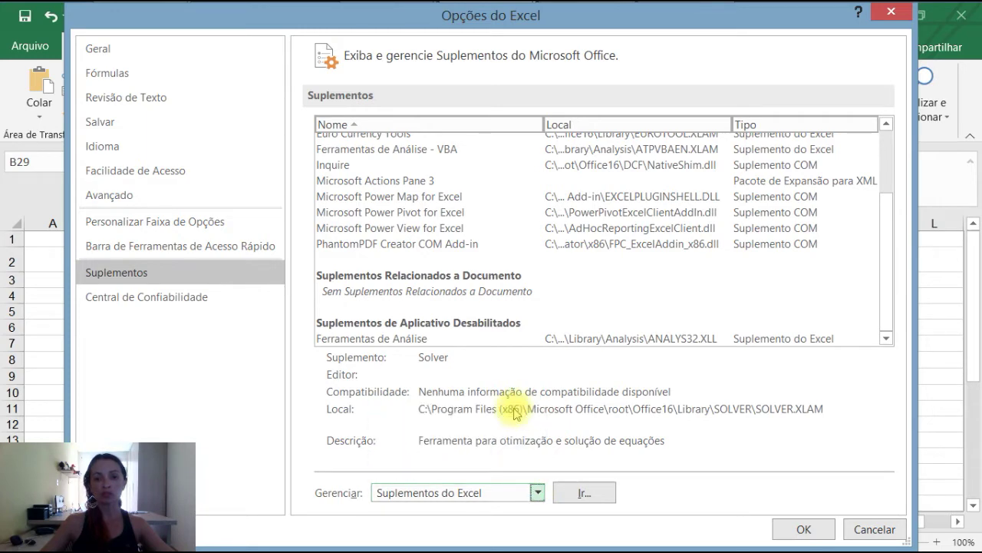
{"action": "left_click", "coordinate": [586, 497]}
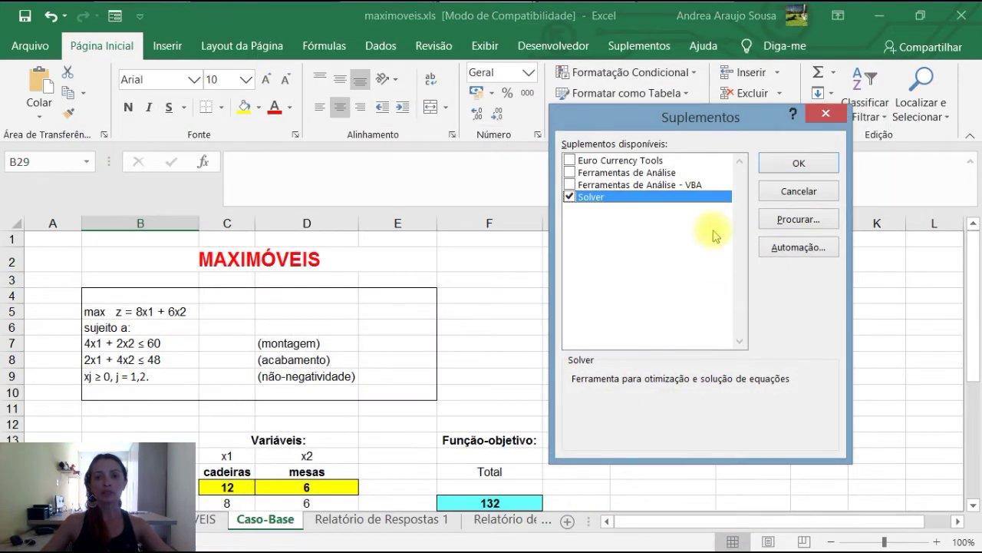
{"action": "left_click", "coordinate": [569, 173]}
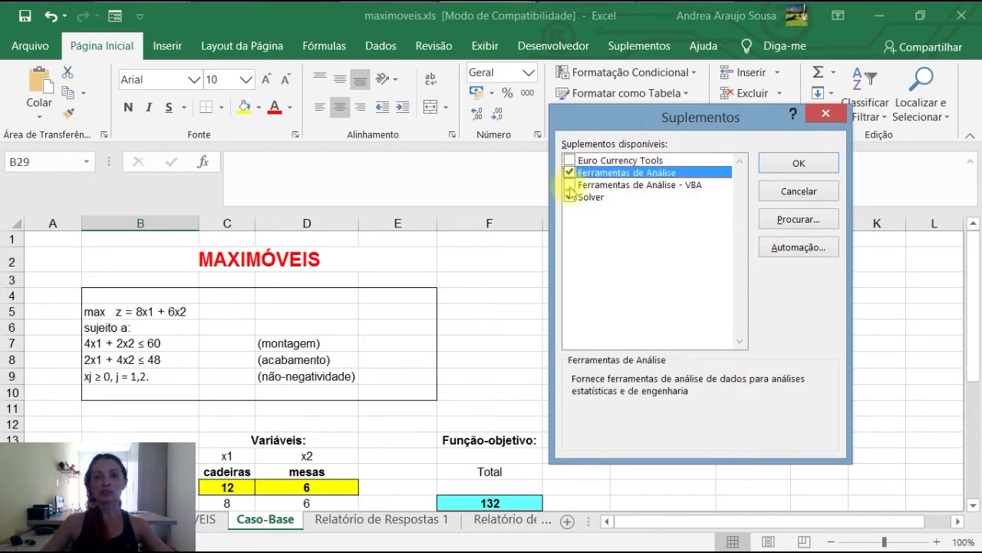
{"action": "left_click", "coordinate": [571, 186]}
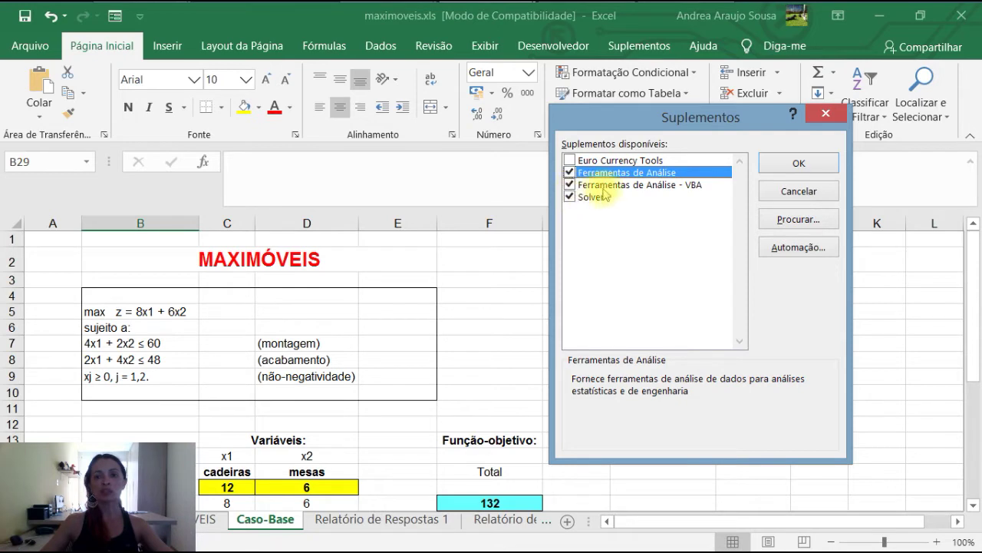
{"action": "left_click", "coordinate": [800, 164]}
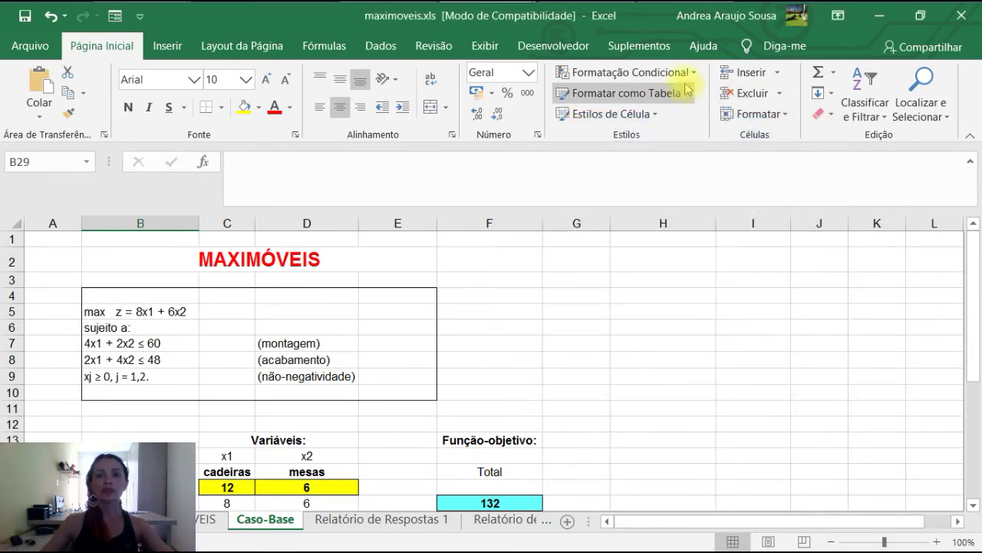
Check the custom add-in toolbar and the data commands for the enabled add-ins
{"action": "left_click", "coordinate": [663, 52]}
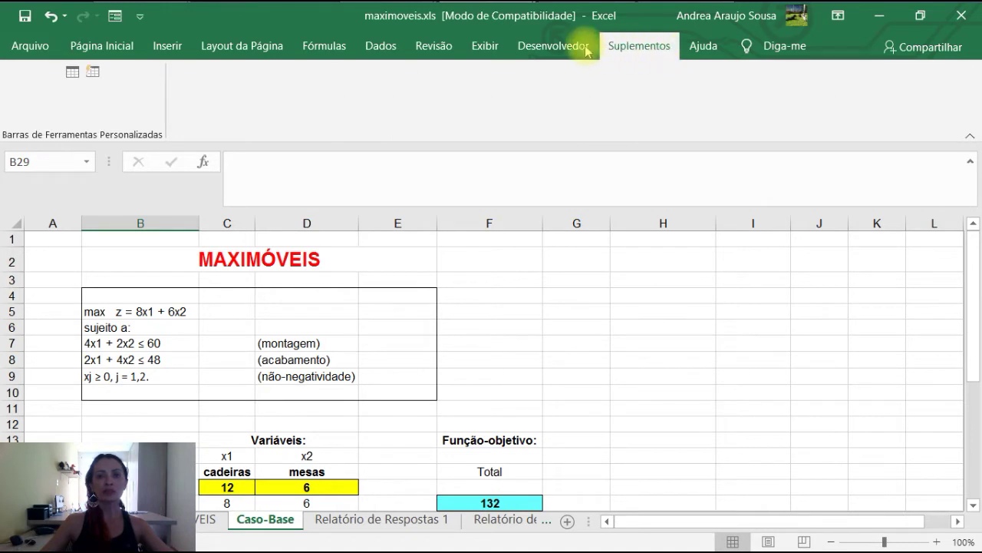
{"action": "left_click", "coordinate": [379, 52]}
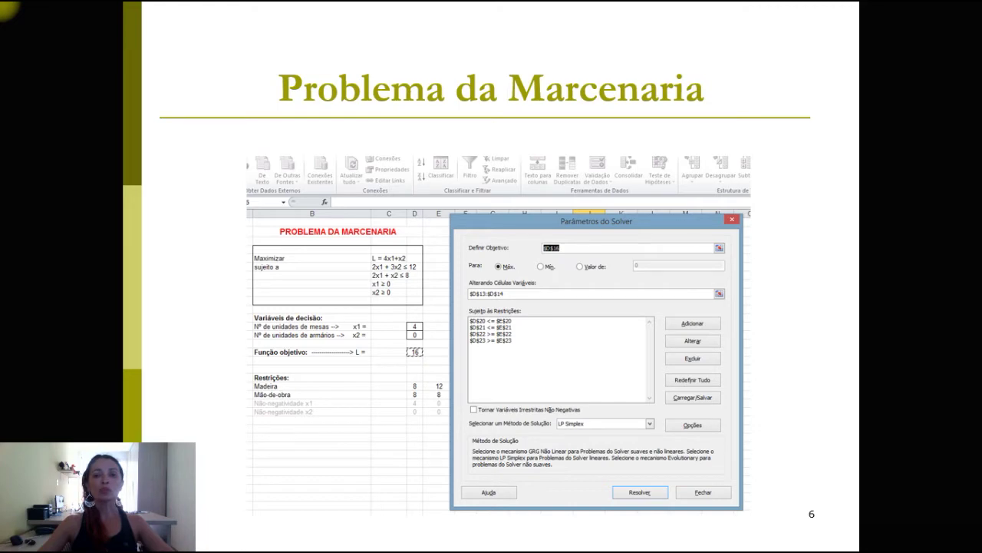
{"action": "key", "text": "Right"}
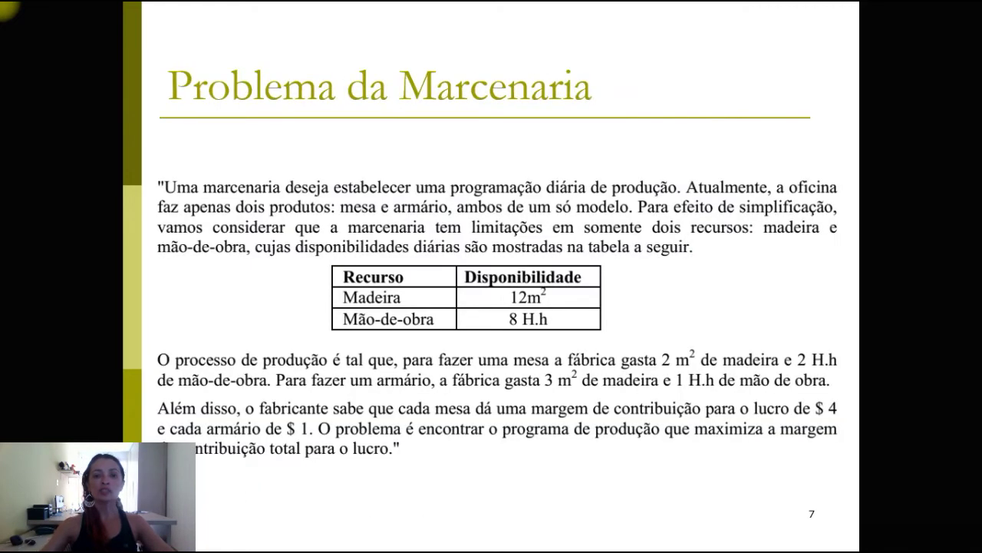
{"action": "key", "text": "Right"}
{"action": "key", "text": "Left"}
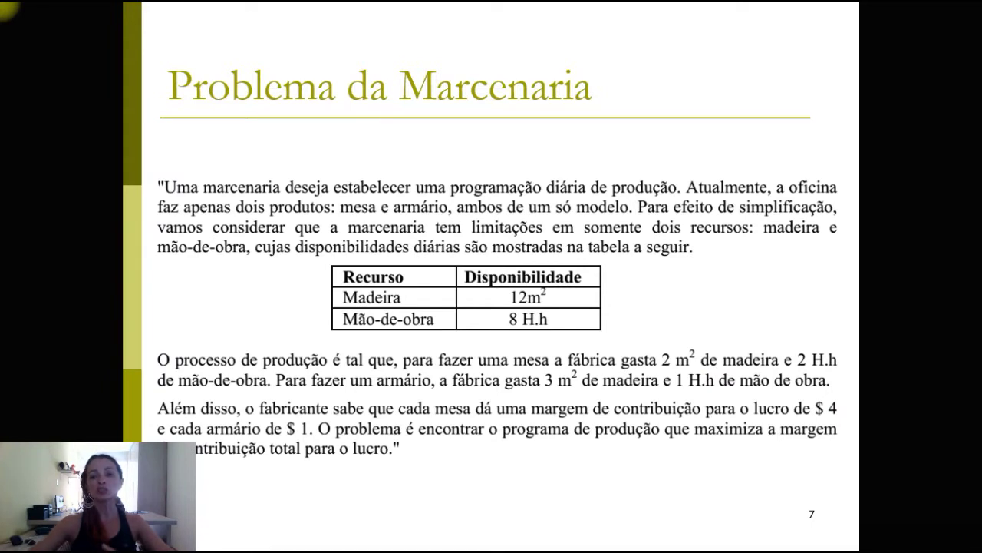
{"action": "key", "text": "Right"}
{"action": "key", "text": "Right"}
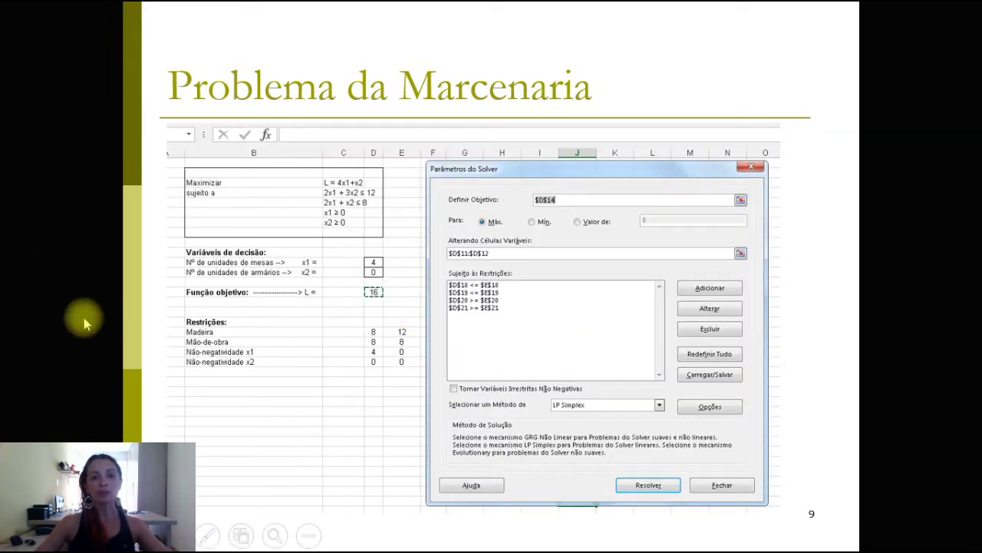
Switch to the marcenaria.xls workbook in Excel and read through the whole problem statement
{"action": "key", "text": "alt+Tab"}
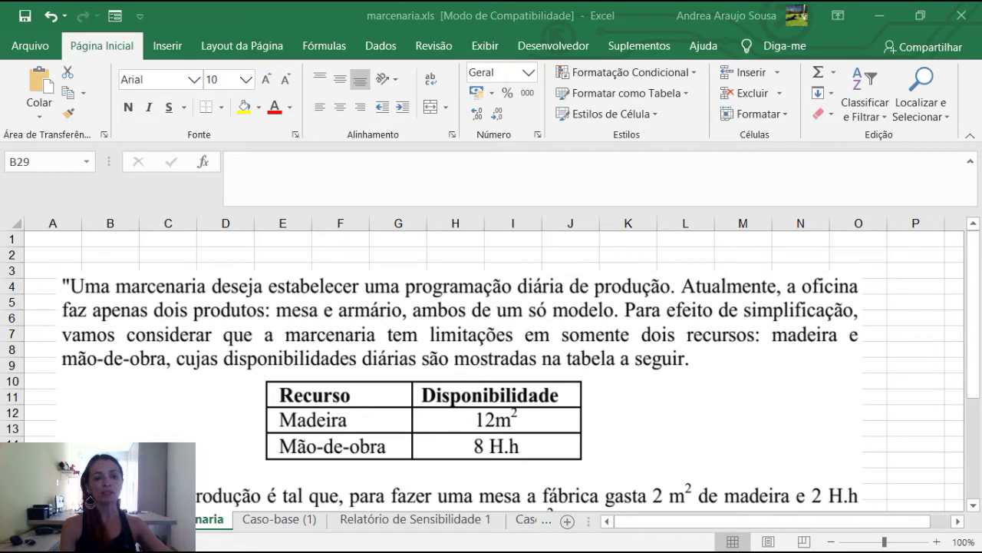
{"action": "left_click", "coordinate": [251, 332]}
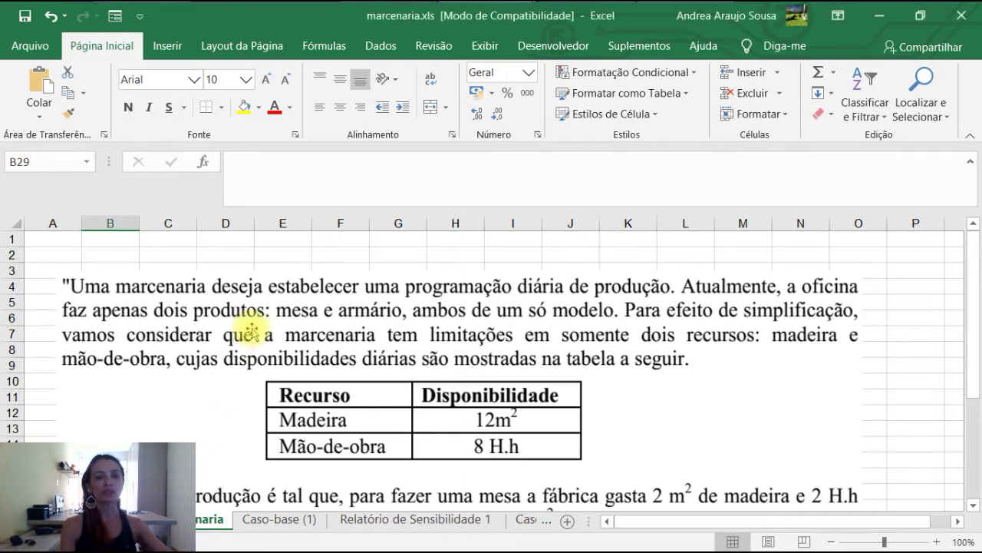
{"action": "scroll", "coordinate": [325, 354], "scroll_direction": "down", "scroll_amount": 5}
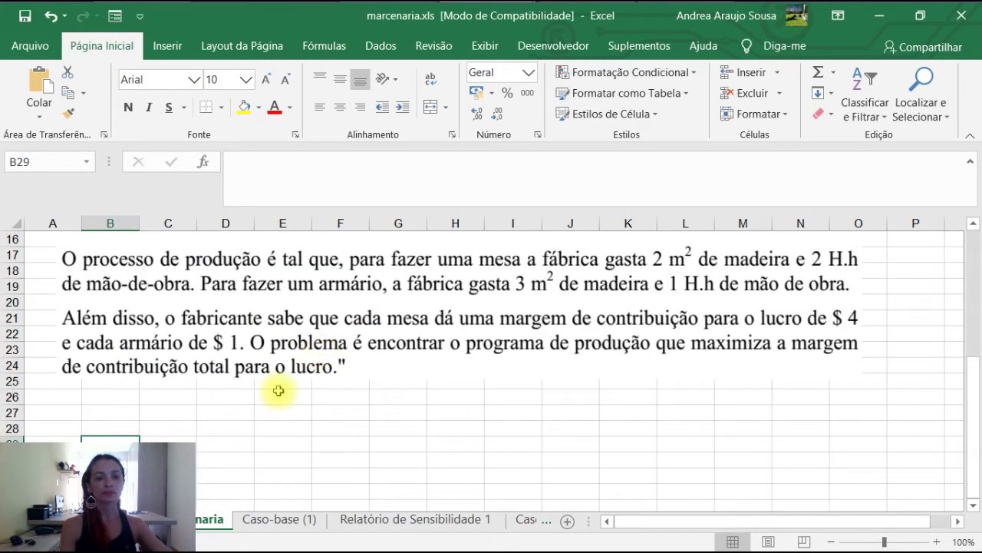
{"action": "left_click", "coordinate": [230, 430]}
View the Caso-base (1) and Caso-base (2) sheets of the workbook
{"action": "left_click", "coordinate": [283, 520]}
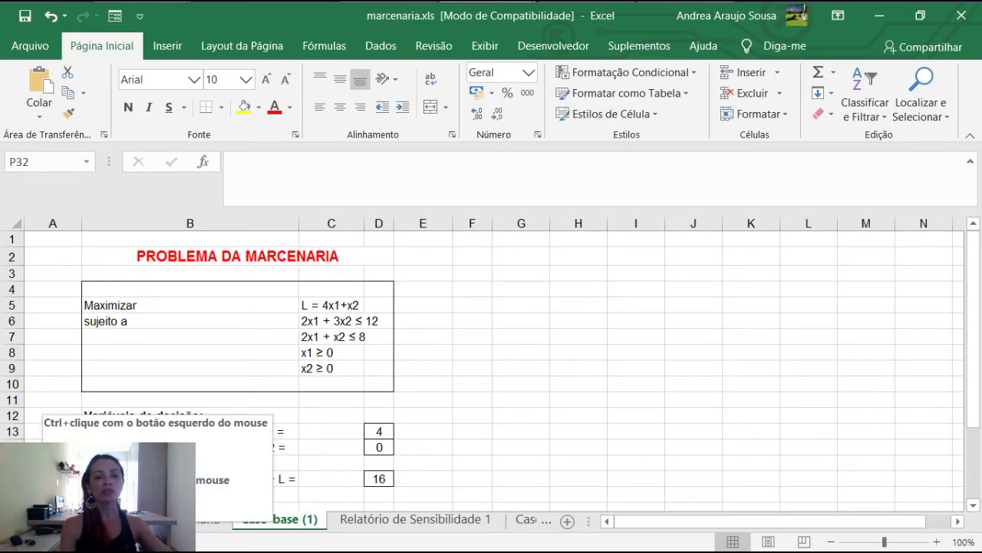
{"action": "left_click", "coordinate": [29, 520]}
{"action": "left_click", "coordinate": [393, 521]}
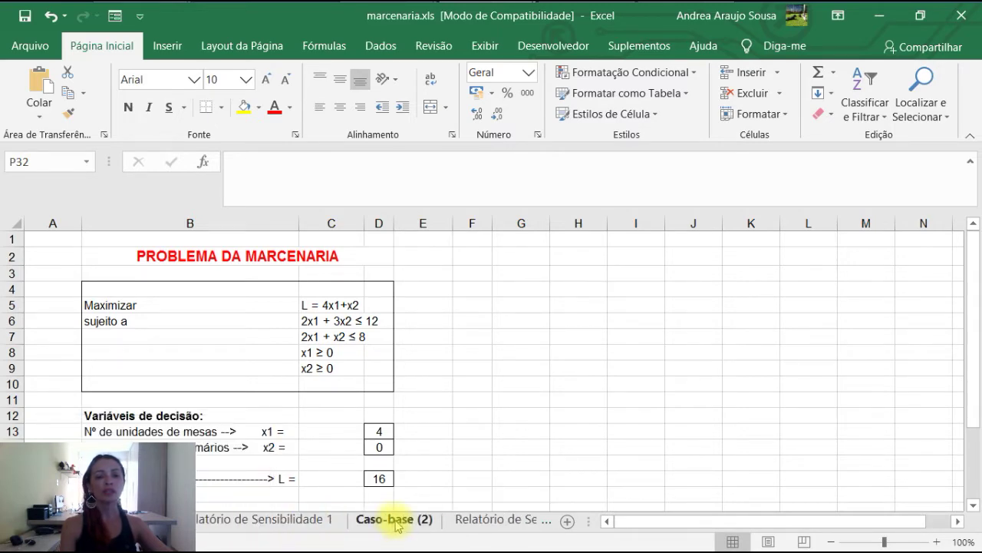
{"action": "left_click", "coordinate": [396, 522]}
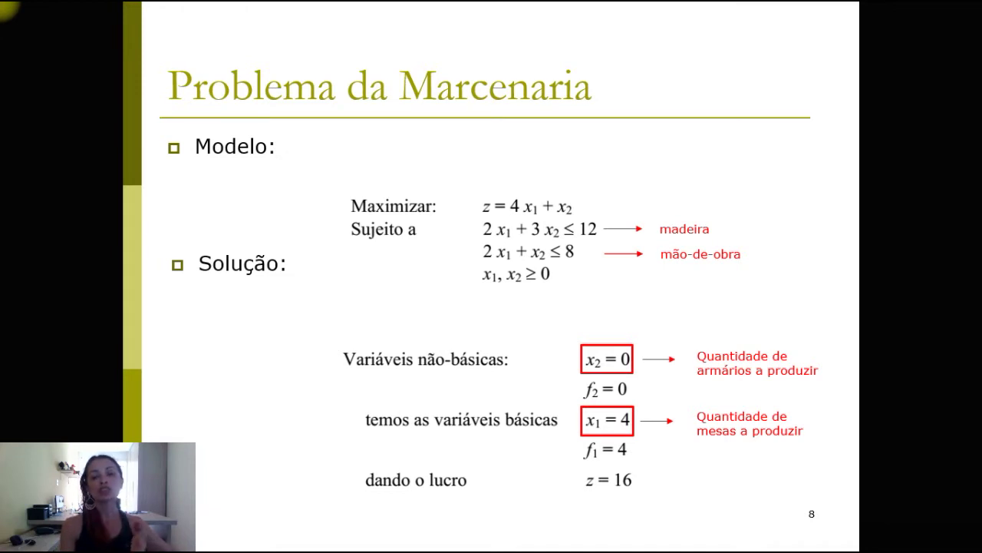
Return to marcenaria.xls in Excel and examine the model's objective function in C5 and its constraints starting in C6
{"action": "key", "text": "alt+Tab"}
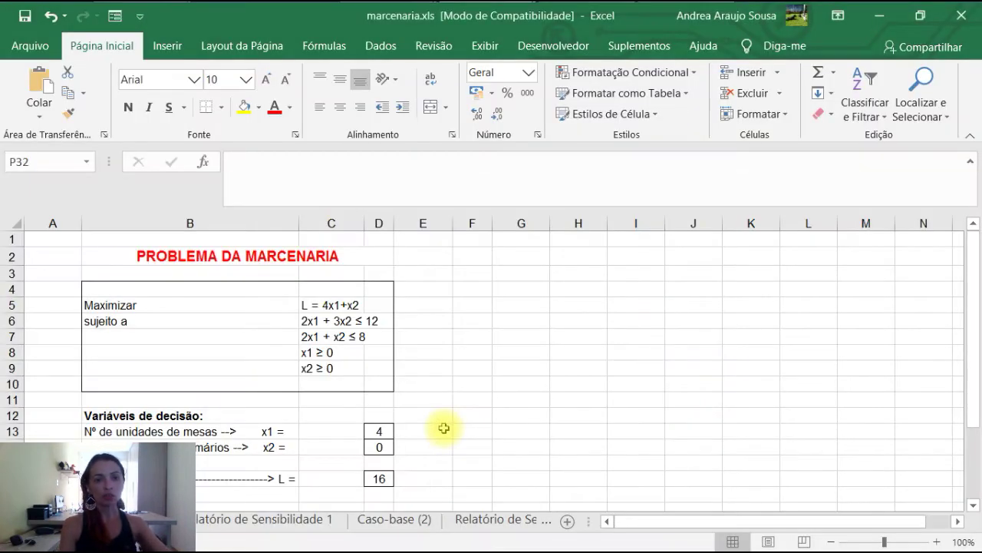
{"action": "left_click", "coordinate": [92, 304]}
{"action": "left_click", "coordinate": [310, 304]}
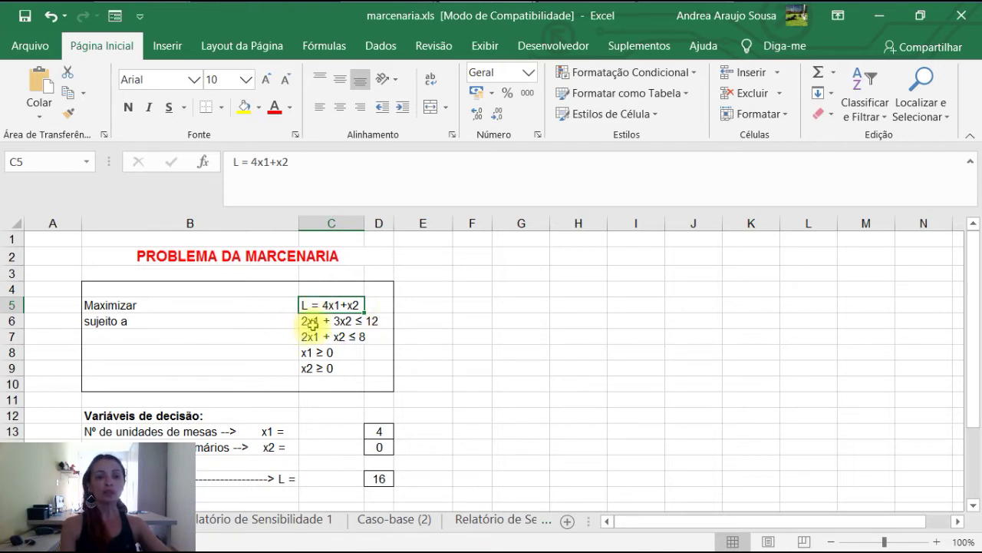
{"action": "left_click", "coordinate": [312, 323]}
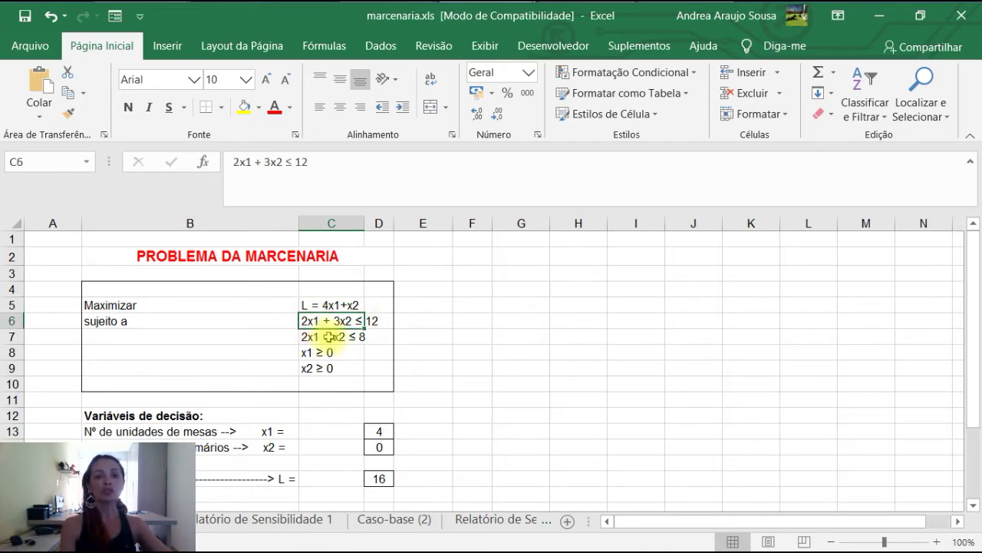
{"action": "left_click", "coordinate": [440, 337]}
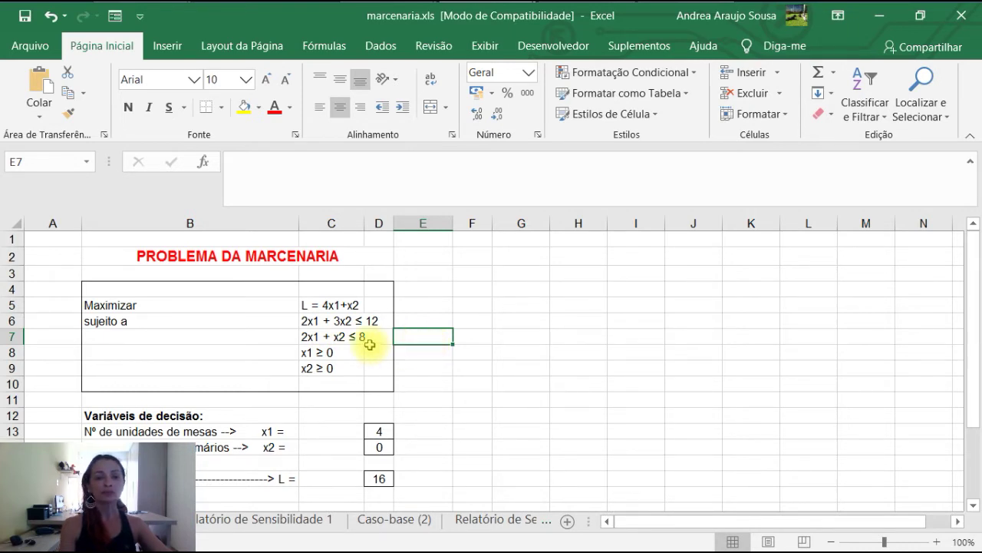
Examine the decision variable labels for tables and cabinets in B13:B14 and their value cells D13:D14
{"action": "scroll", "coordinate": [324, 338], "scroll_direction": "down", "scroll_amount": 2}
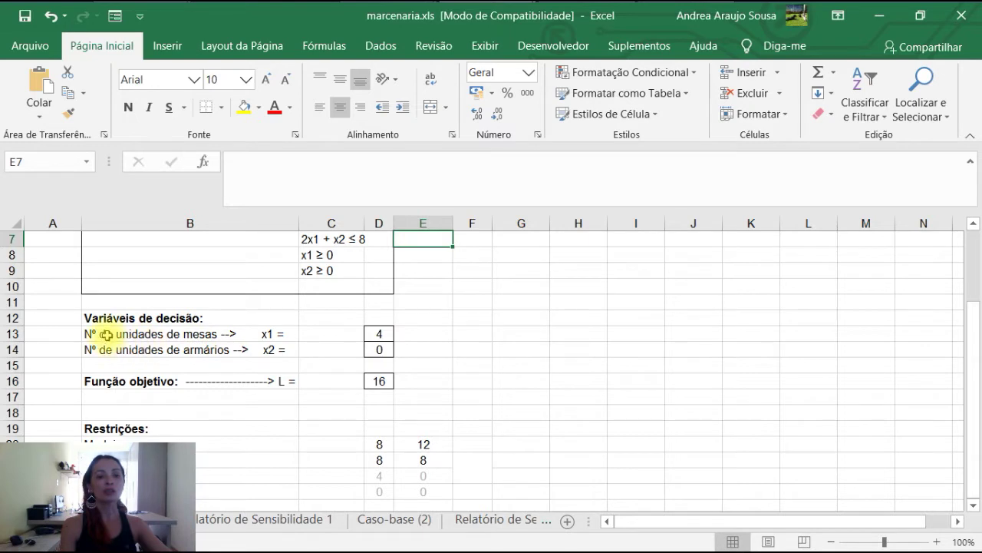
{"action": "left_click", "coordinate": [271, 335]}
{"action": "left_click", "coordinate": [228, 350]}
{"action": "left_click", "coordinate": [208, 333]}
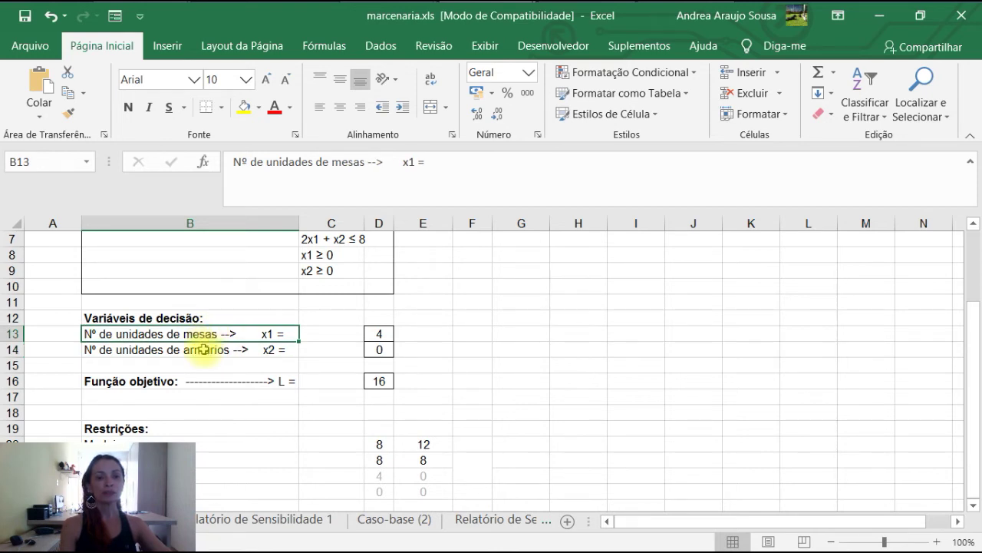
{"action": "left_click", "coordinate": [202, 352]}
{"action": "left_click", "coordinate": [200, 335]}
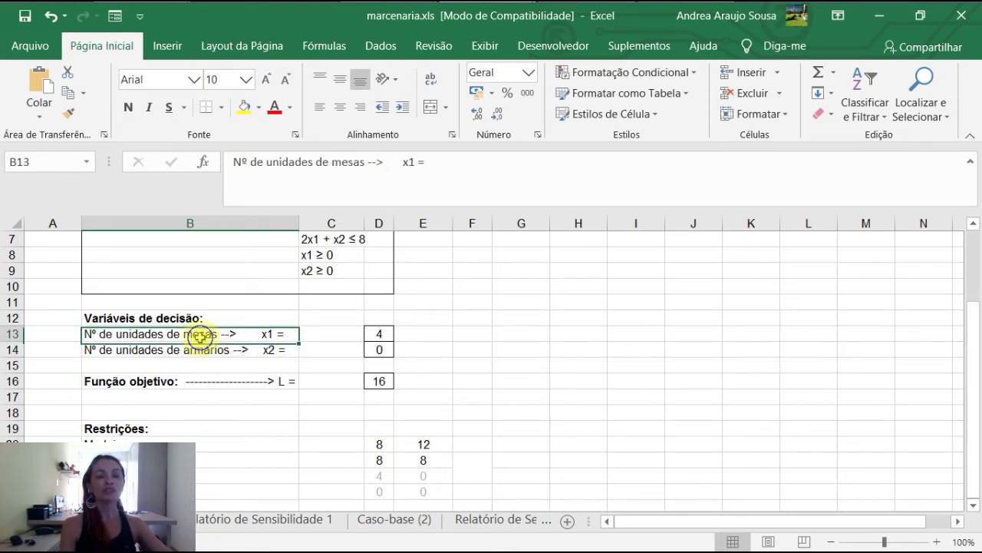
{"action": "left_click", "coordinate": [385, 335]}
{"action": "left_click", "coordinate": [382, 350]}
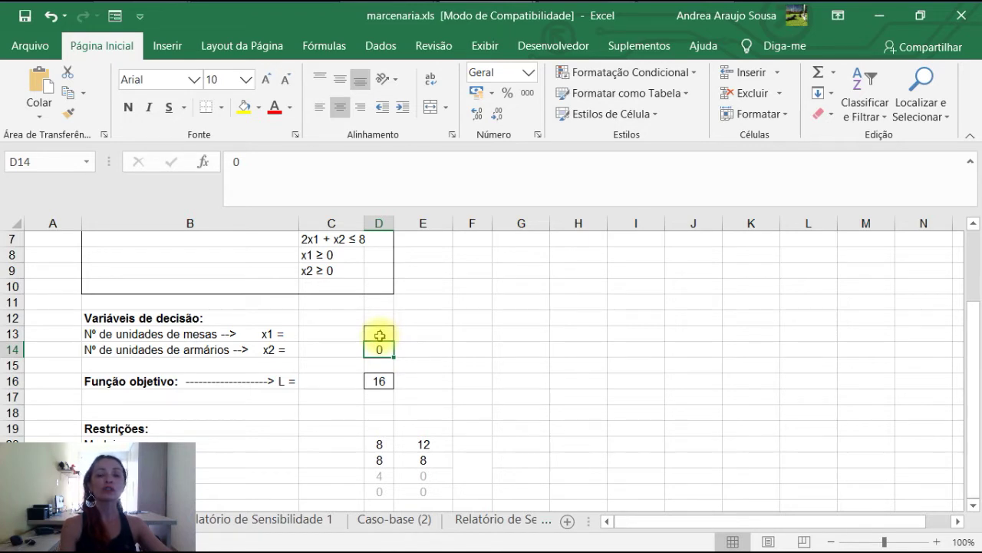
{"action": "left_click", "coordinate": [382, 335]}
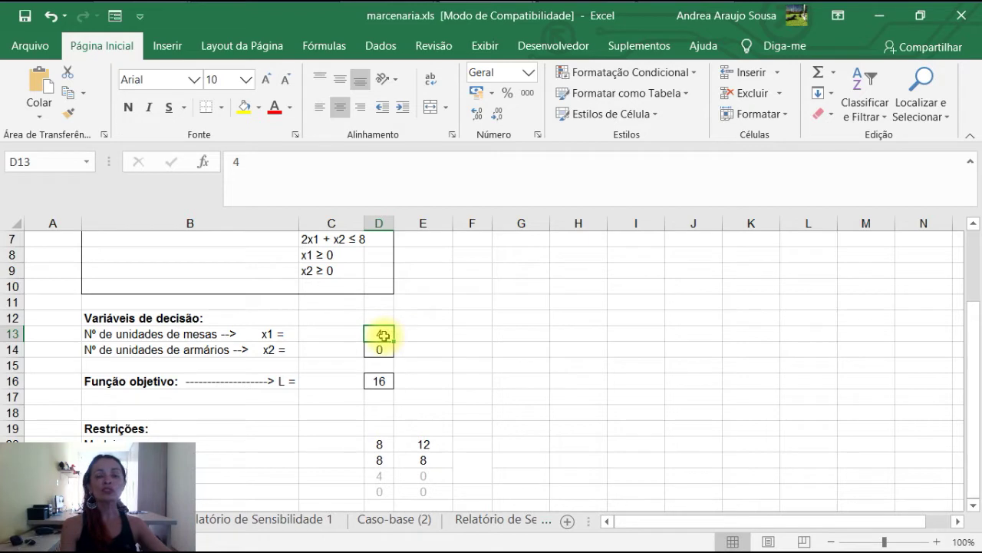
Inspect the value cells of decision variables x1 in D13 and x2 in D14 one by one
{"action": "left_click_drag", "start_coordinate": [383, 335], "coordinate": [386, 346]}
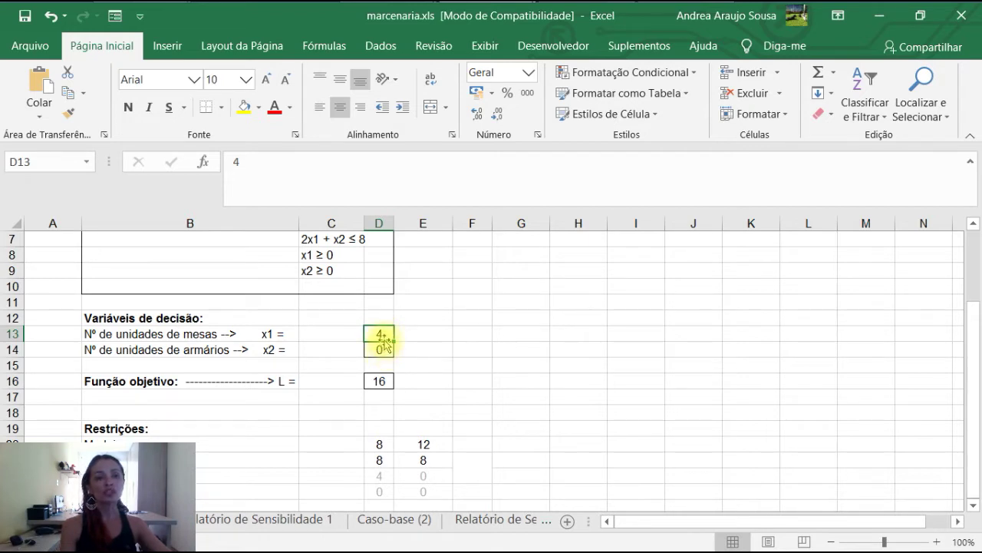
{"action": "left_click", "coordinate": [384, 350]}
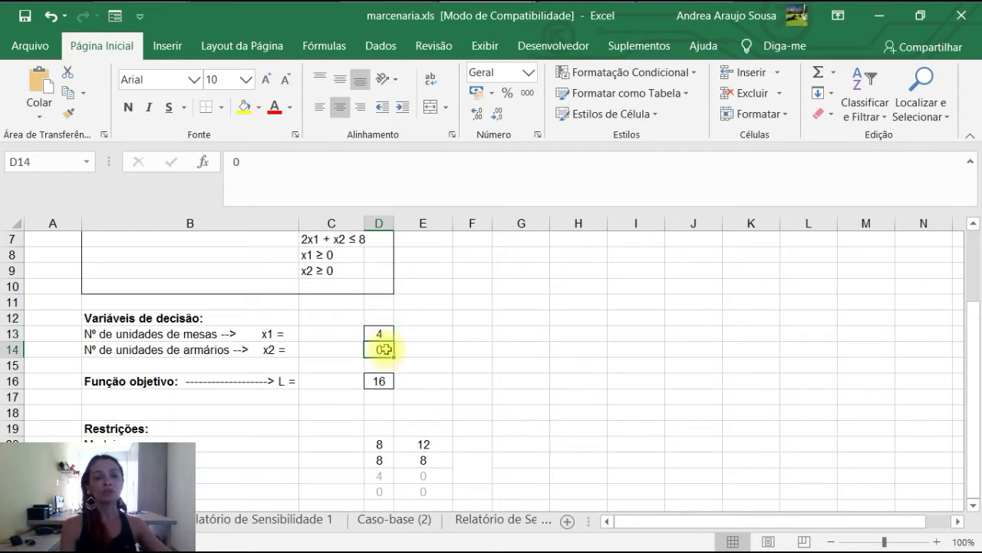
{"action": "left_click", "coordinate": [384, 334]}
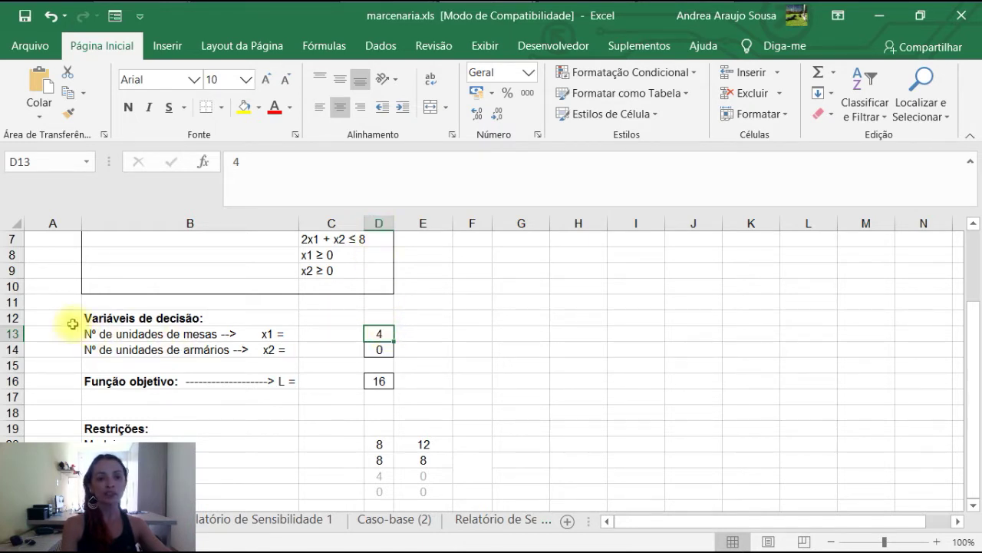
{"action": "left_click", "coordinate": [379, 348]}
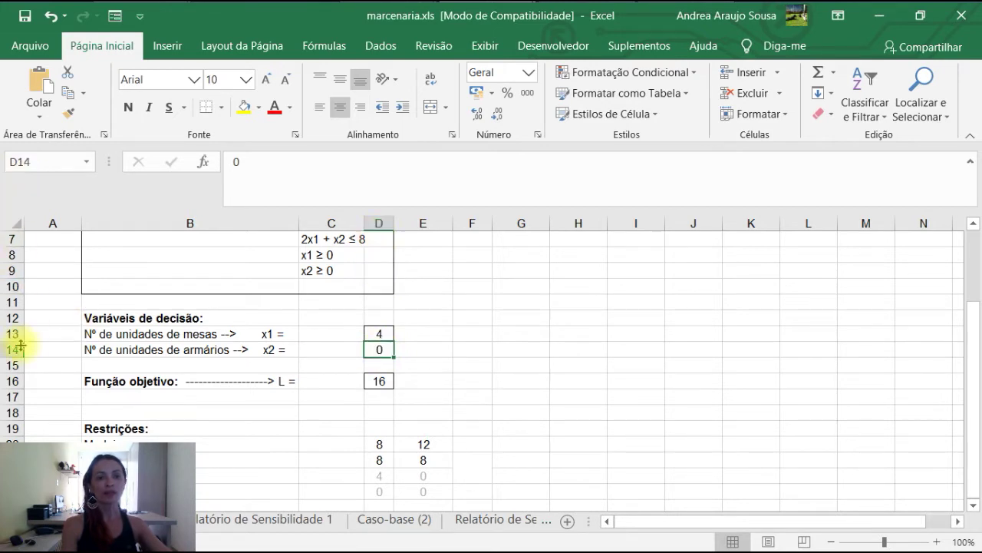
Examine the objective function formula in D16 against the model's expression and its input cells D13 and D14
{"action": "left_click", "coordinate": [383, 382]}
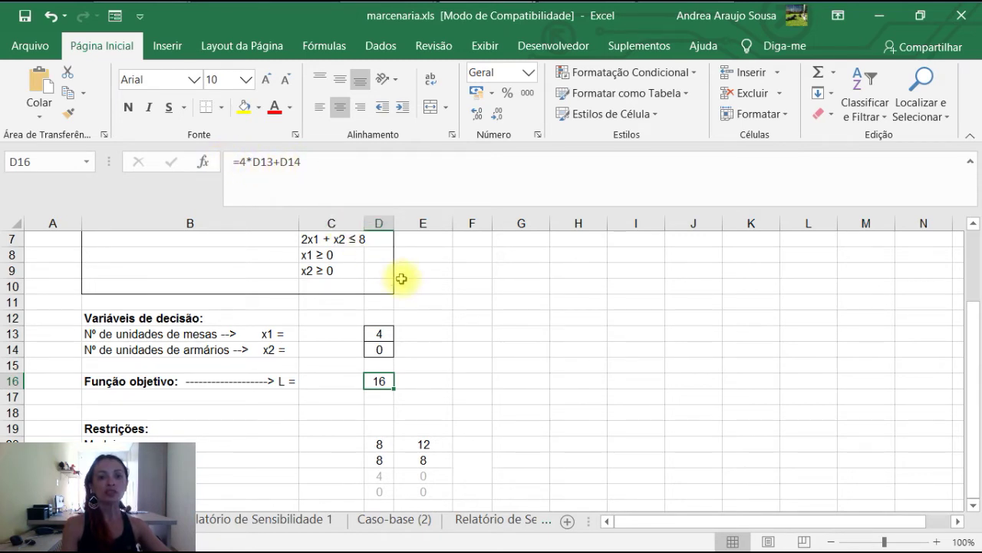
{"action": "scroll", "coordinate": [396, 277], "scroll_direction": "up", "scroll_amount": 1}
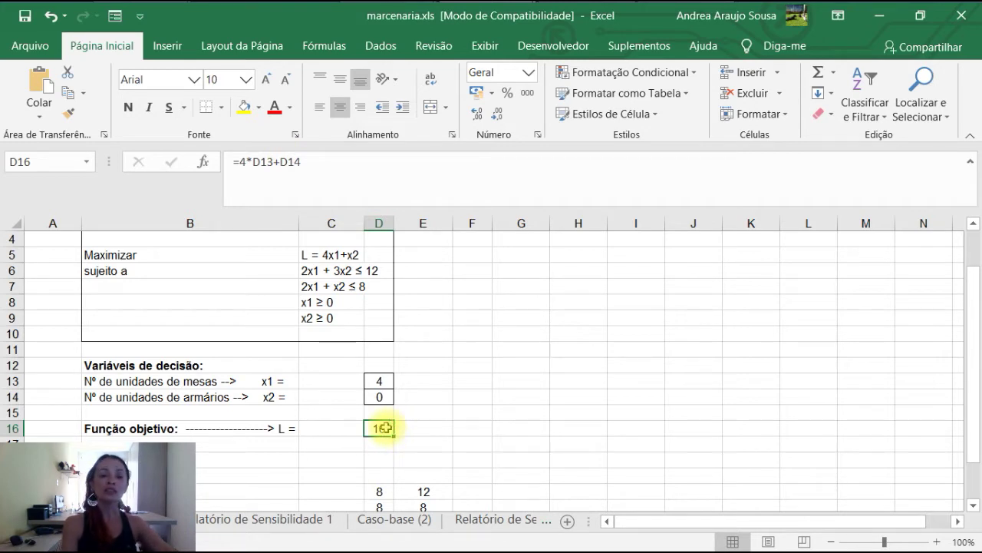
{"action": "left_click", "coordinate": [386, 383]}
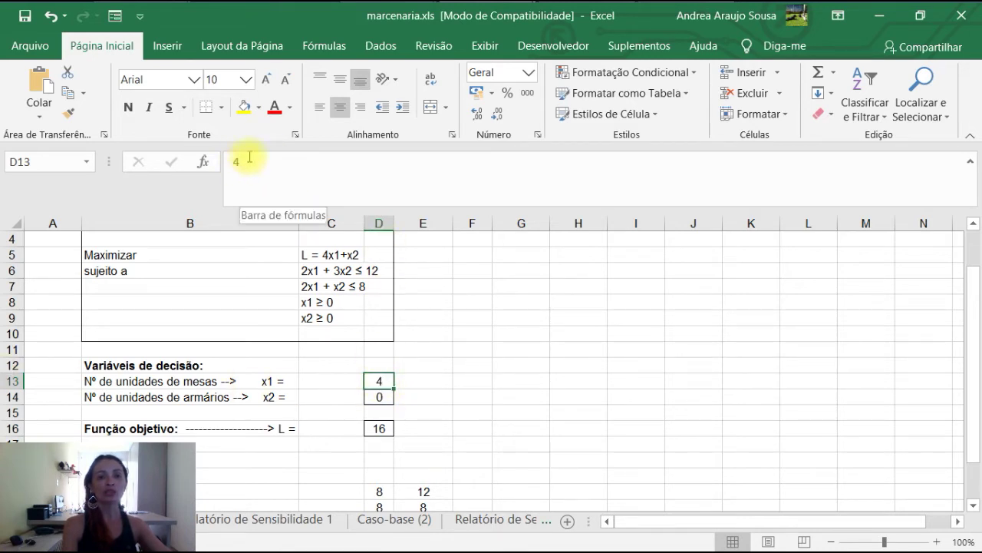
{"action": "left_click", "coordinate": [383, 396]}
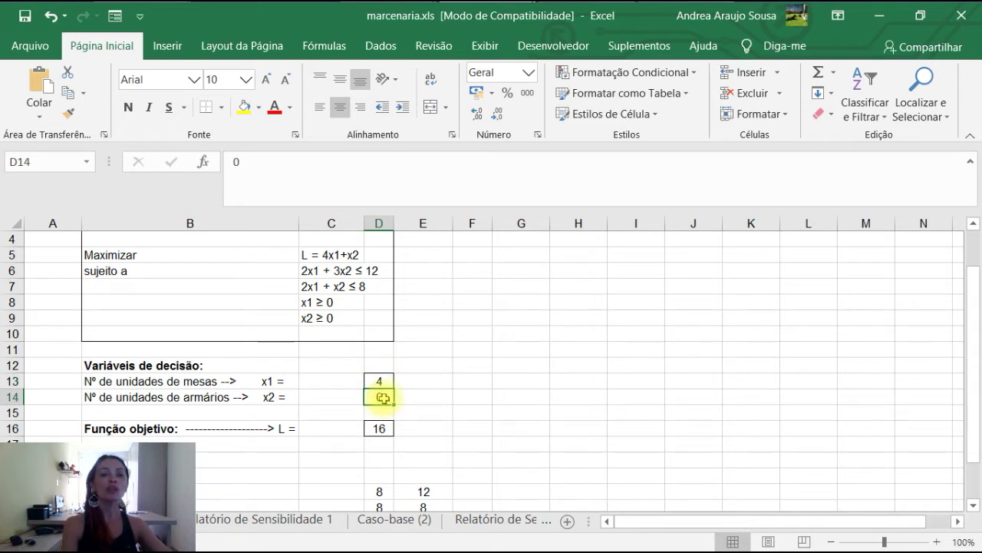
{"action": "left_click", "coordinate": [379, 379]}
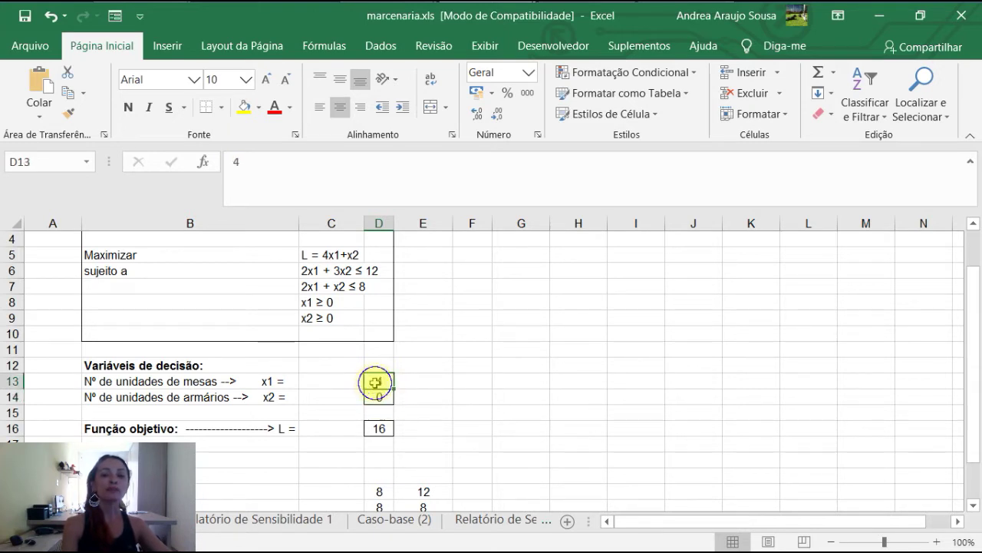
Examine the Madeira constraint formula in D20 against the first constraint of the model
{"action": "scroll", "coordinate": [381, 379], "scroll_direction": "down", "scroll_amount": 2}
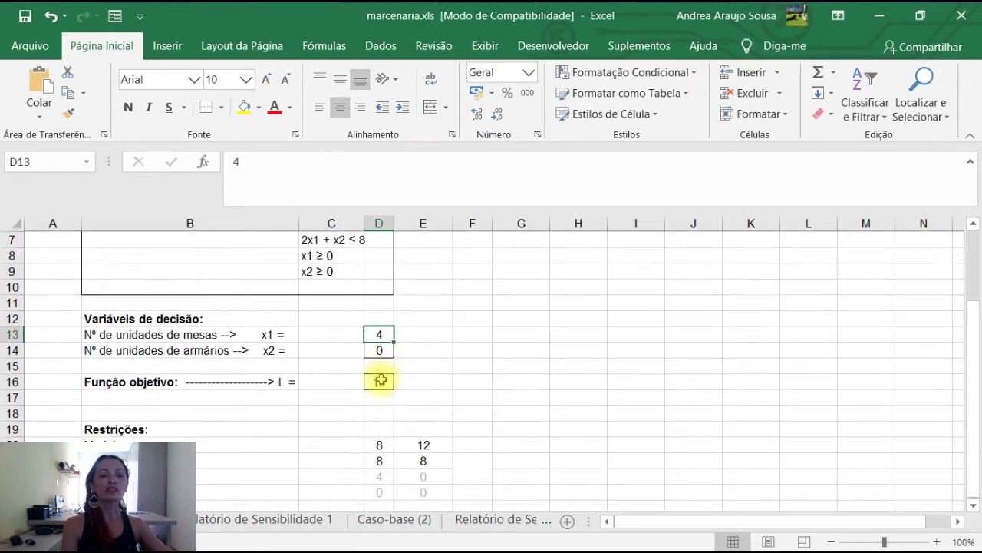
{"action": "left_click", "coordinate": [383, 396]}
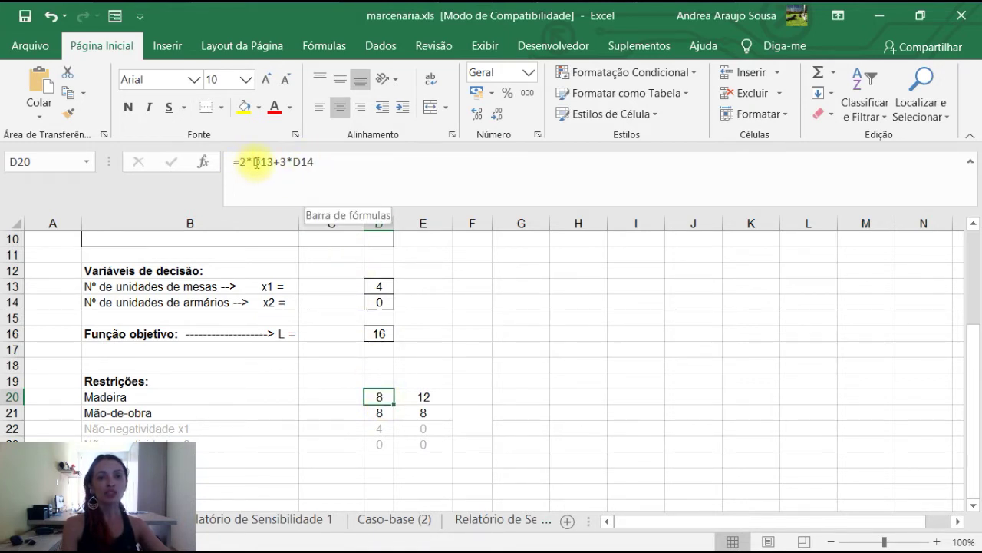
{"action": "scroll", "coordinate": [433, 307], "scroll_direction": "up", "scroll_amount": 1}
{"action": "scroll", "coordinate": [433, 306], "scroll_direction": "up", "scroll_amount": 1}
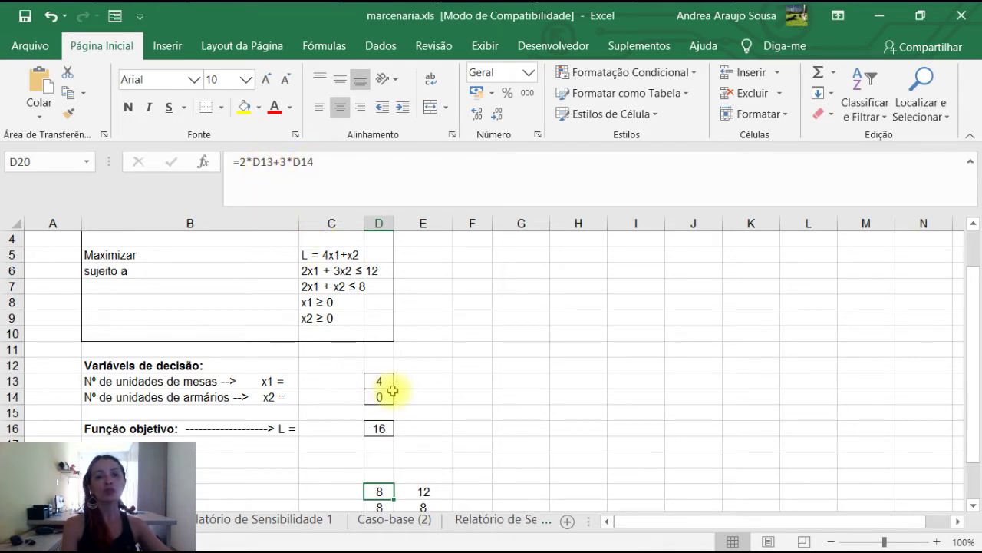
{"action": "scroll", "coordinate": [392, 391], "scroll_direction": "down", "scroll_amount": 2}
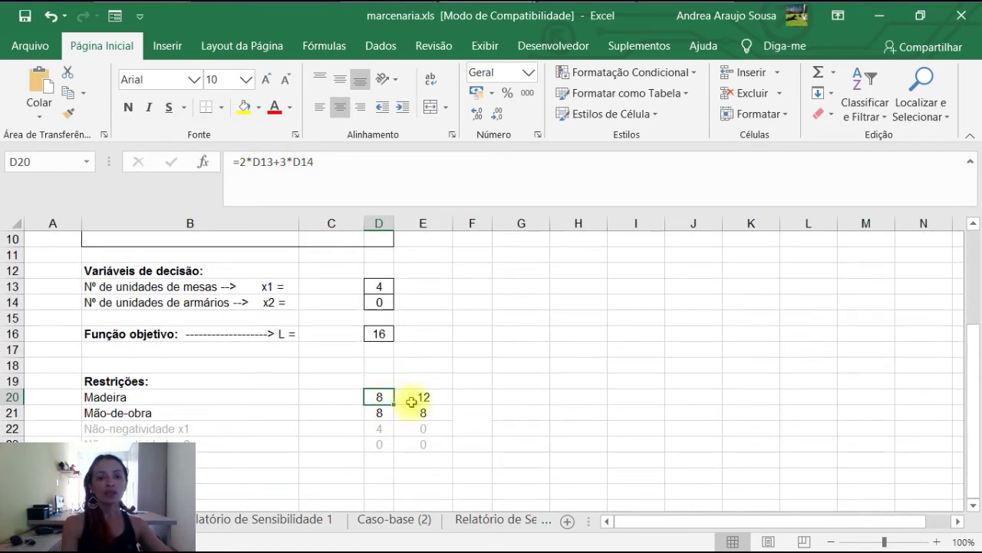
Examine the Madeira constraint's limit in E20 against the right-hand side of the model's first constraint
{"action": "left_click", "coordinate": [423, 398]}
{"action": "scroll", "coordinate": [421, 397], "scroll_direction": "up", "scroll_amount": 3}
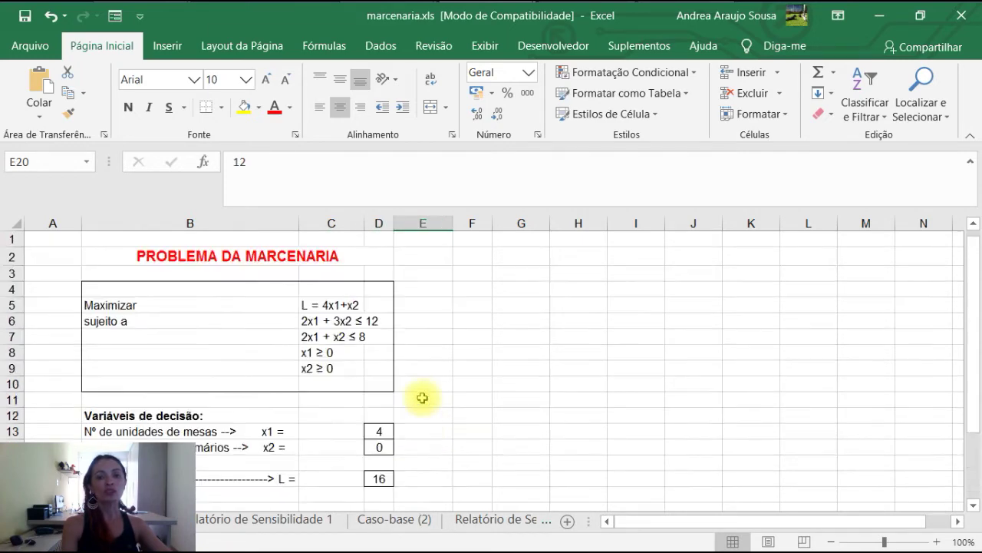
{"action": "scroll", "coordinate": [419, 393], "scroll_direction": "down", "scroll_amount": 4}
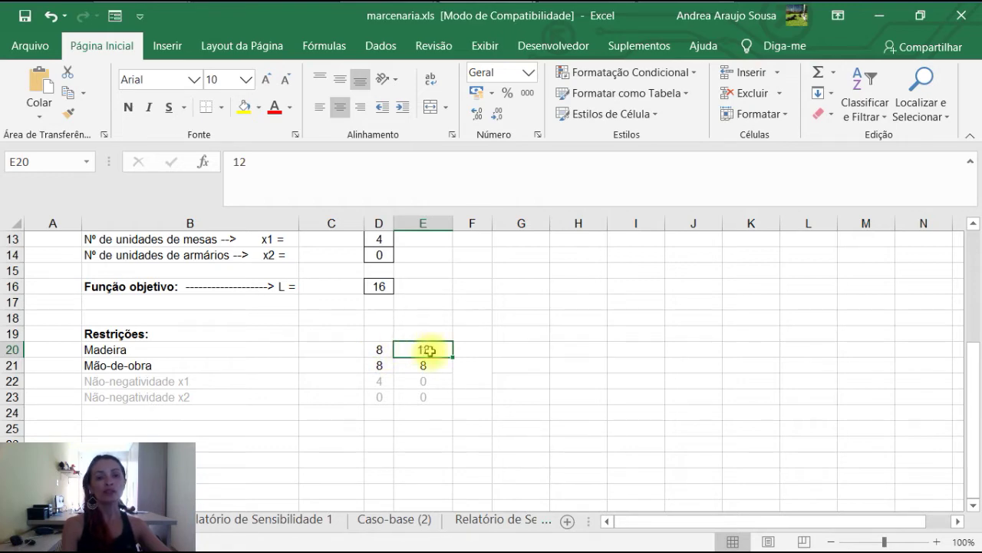
{"action": "scroll", "coordinate": [427, 350], "scroll_direction": "up", "scroll_amount": 3}
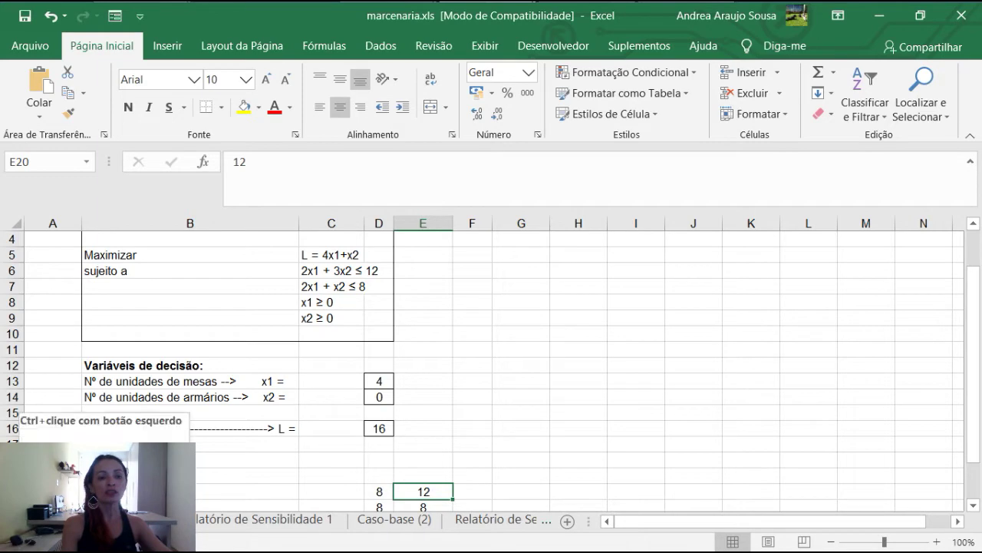
Check the resource availability table on the Problema da Marcenaria sheet and return to the Caso-base (1) sheet
{"action": "left_click", "coordinate": [15, 521]}
{"action": "left_click", "coordinate": [15, 520]}
{"action": "left_click", "coordinate": [186, 520]}
{"action": "scroll", "coordinate": [437, 418], "scroll_direction": "up", "scroll_amount": 4}
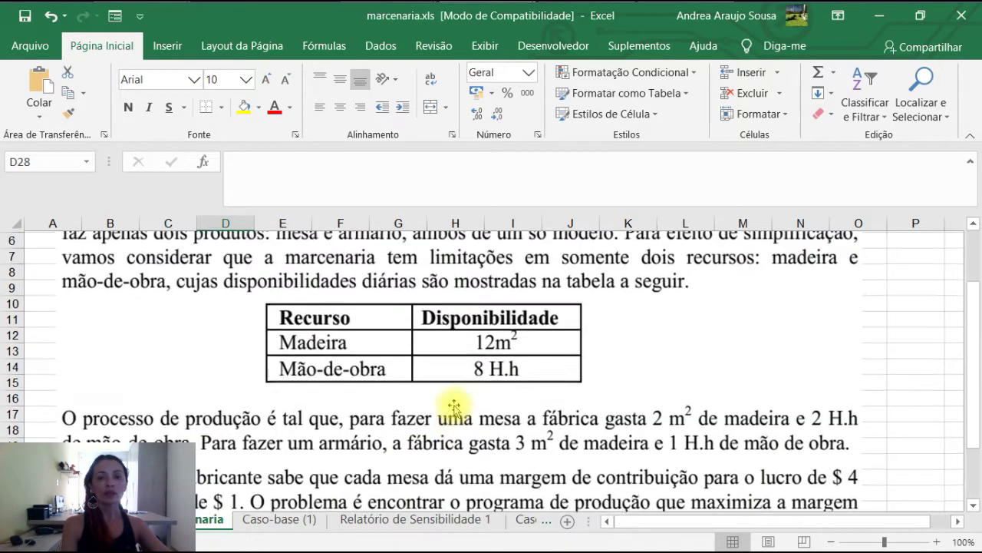
{"action": "left_click", "coordinate": [275, 519]}
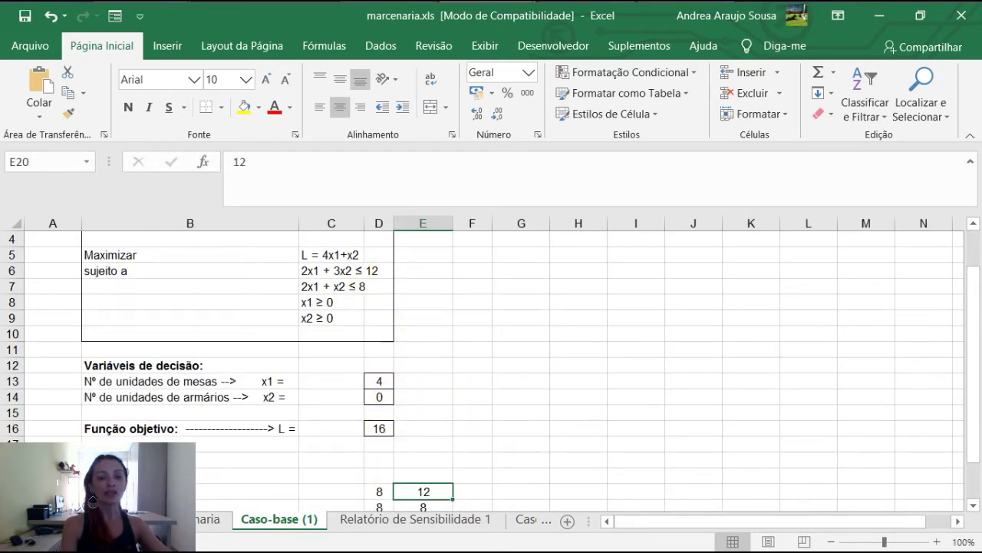
Examine the Mão-de-obra constraint's limit in E21 and formula in D21 against the model's second constraint
{"action": "scroll", "coordinate": [403, 384], "scroll_direction": "down", "scroll_amount": 1}
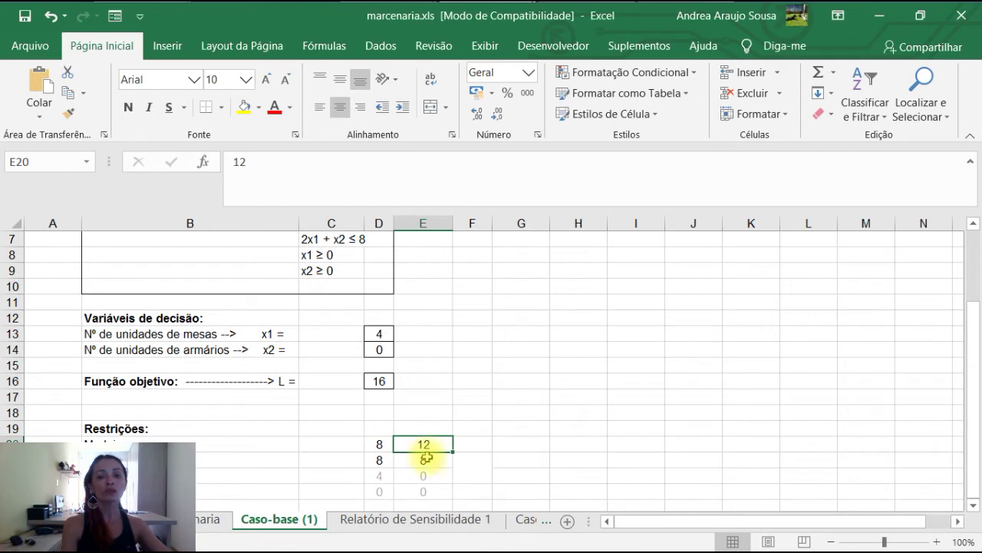
{"action": "left_click", "coordinate": [427, 462]}
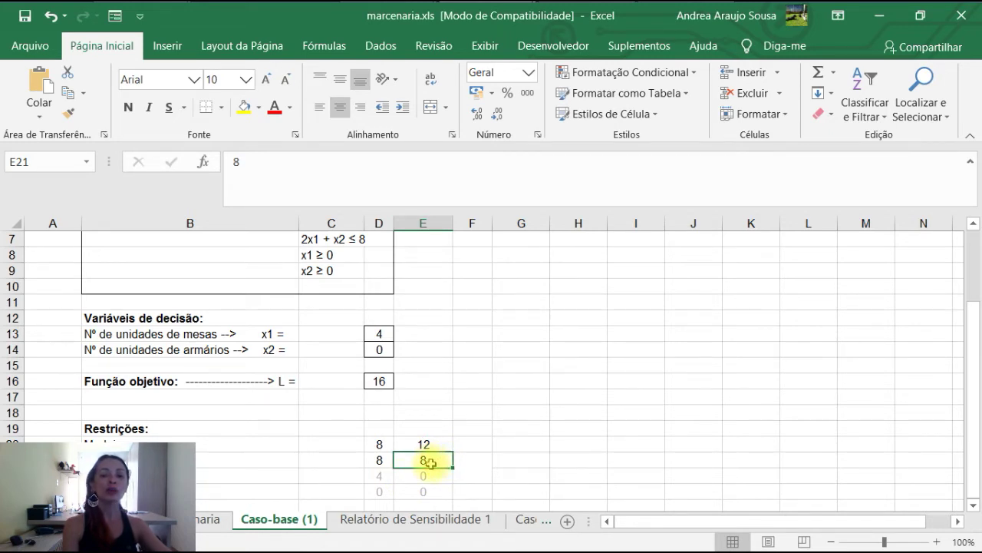
{"action": "scroll", "coordinate": [429, 463], "scroll_direction": "up", "scroll_amount": 1}
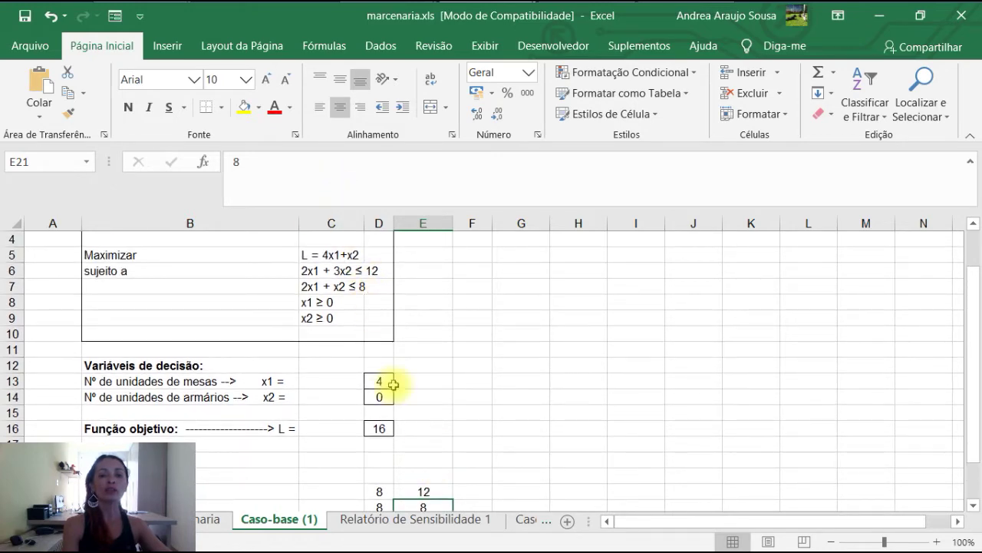
{"action": "scroll", "coordinate": [419, 452], "scroll_direction": "down", "scroll_amount": 2}
{"action": "left_click", "coordinate": [383, 413]}
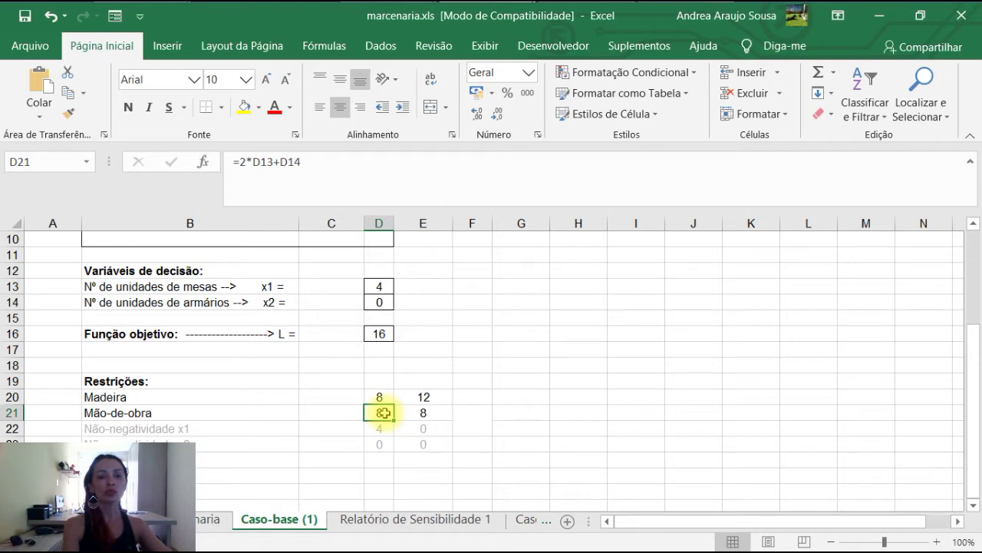
{"action": "scroll", "coordinate": [383, 413], "scroll_direction": "up", "scroll_amount": 1}
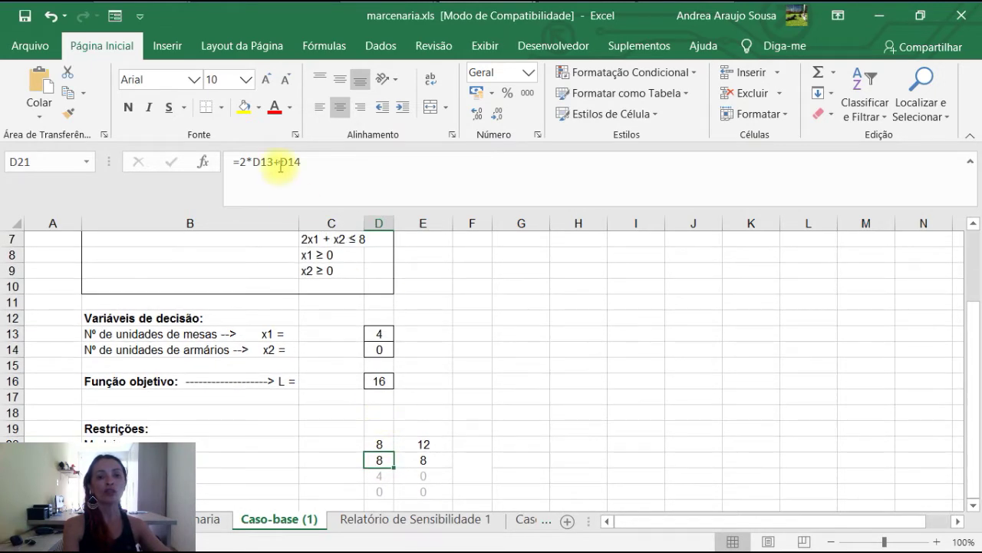
{"action": "scroll", "coordinate": [360, 260], "scroll_direction": "up", "scroll_amount": 1}
{"action": "scroll", "coordinate": [359, 260], "scroll_direction": "up", "scroll_amount": 1}
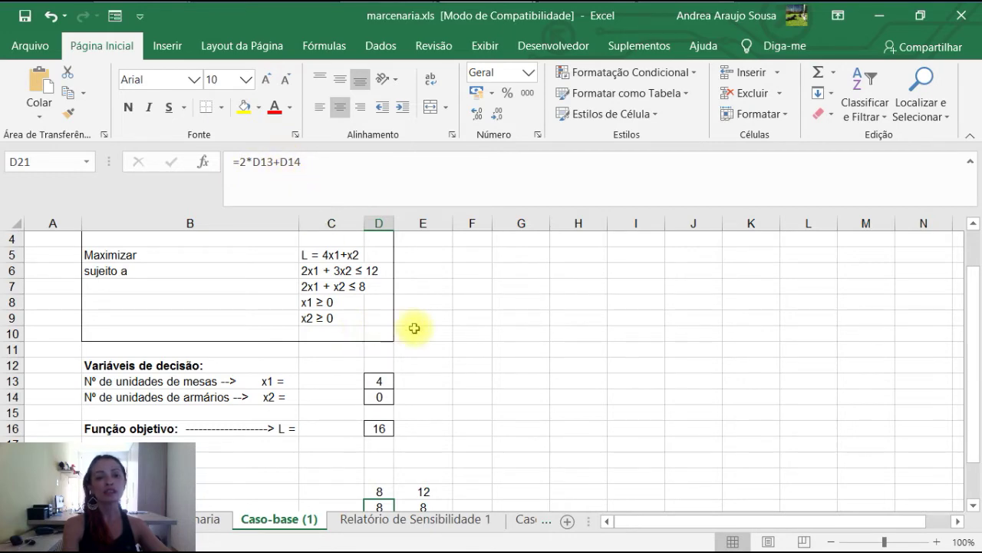
Review the whole Caso-base (1) model from the formulation to the Restrições block, rechecking the Madeira formula in D20
{"action": "scroll", "coordinate": [411, 328], "scroll_direction": "down", "scroll_amount": 2}
{"action": "scroll", "coordinate": [415, 330], "scroll_direction": "down", "scroll_amount": 2}
{"action": "scroll", "coordinate": [419, 338], "scroll_direction": "up", "scroll_amount": 5}
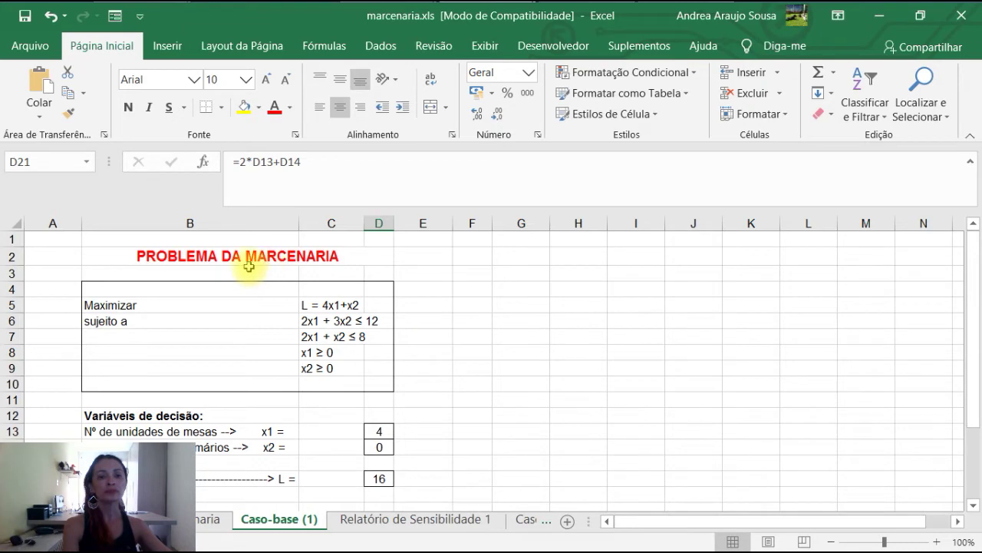
{"action": "scroll", "coordinate": [418, 330], "scroll_direction": "down", "scroll_amount": 1}
{"action": "scroll", "coordinate": [419, 331], "scroll_direction": "down", "scroll_amount": 3}
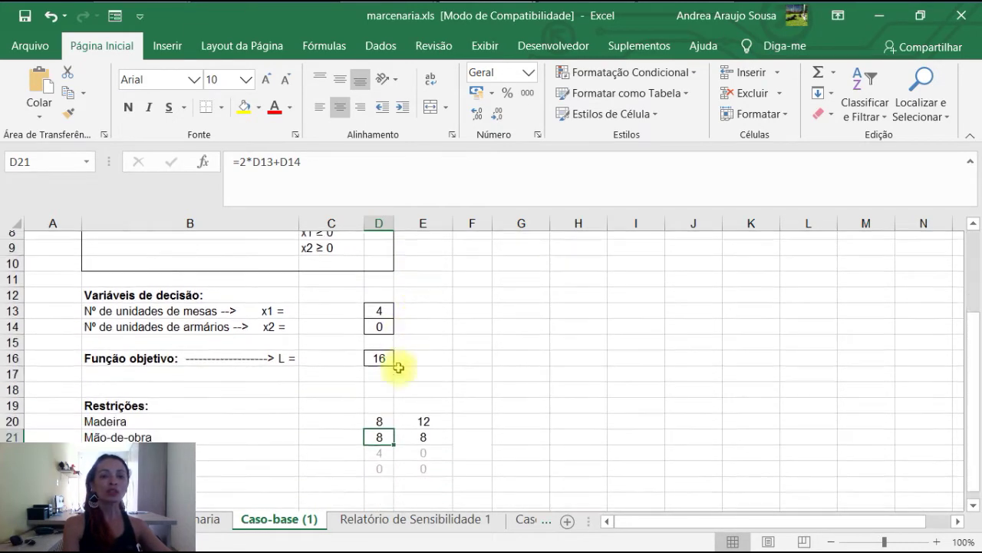
{"action": "scroll", "coordinate": [412, 371], "scroll_direction": "up", "scroll_amount": 1}
{"action": "scroll", "coordinate": [410, 393], "scroll_direction": "up", "scroll_amount": 1}
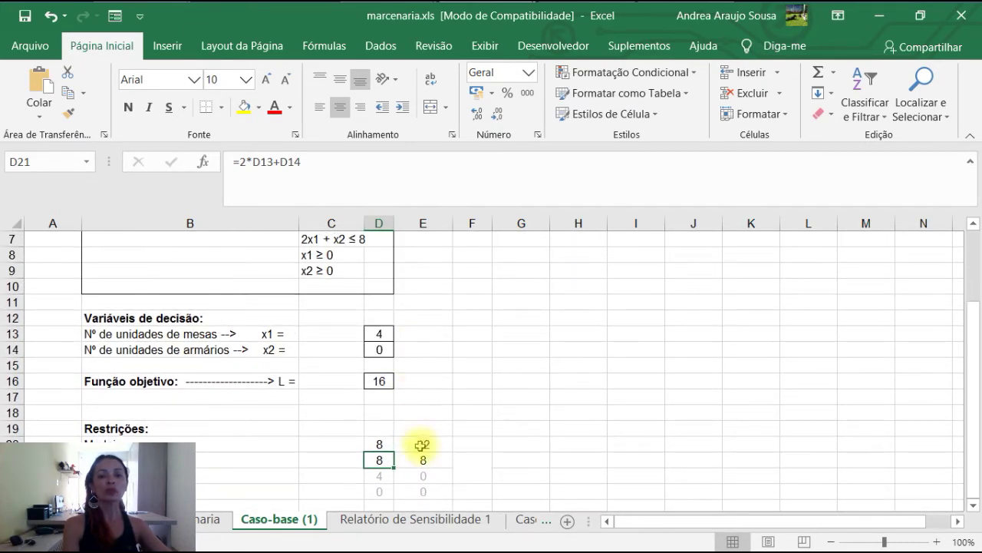
{"action": "left_click", "coordinate": [380, 443]}
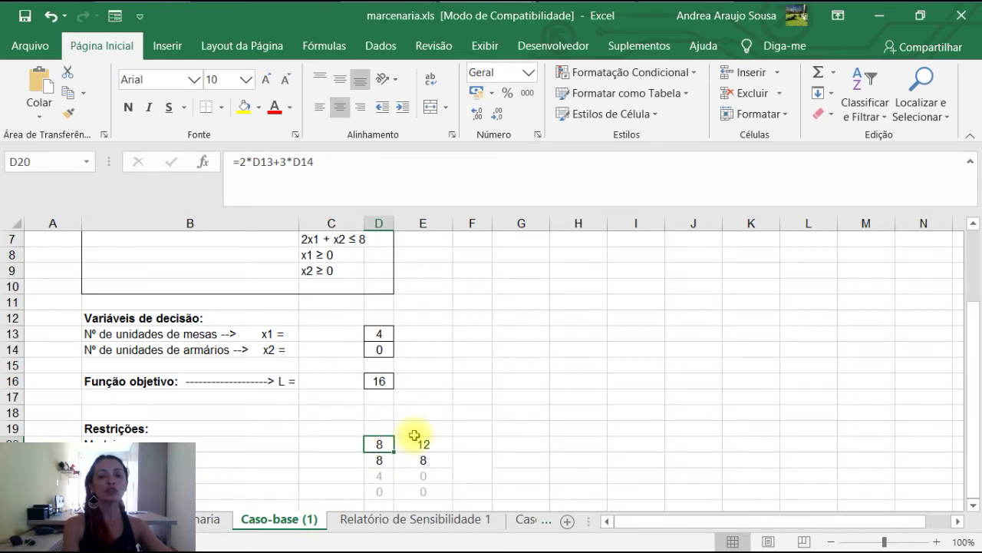
{"action": "scroll", "coordinate": [433, 424], "scroll_direction": "up", "scroll_amount": 1}
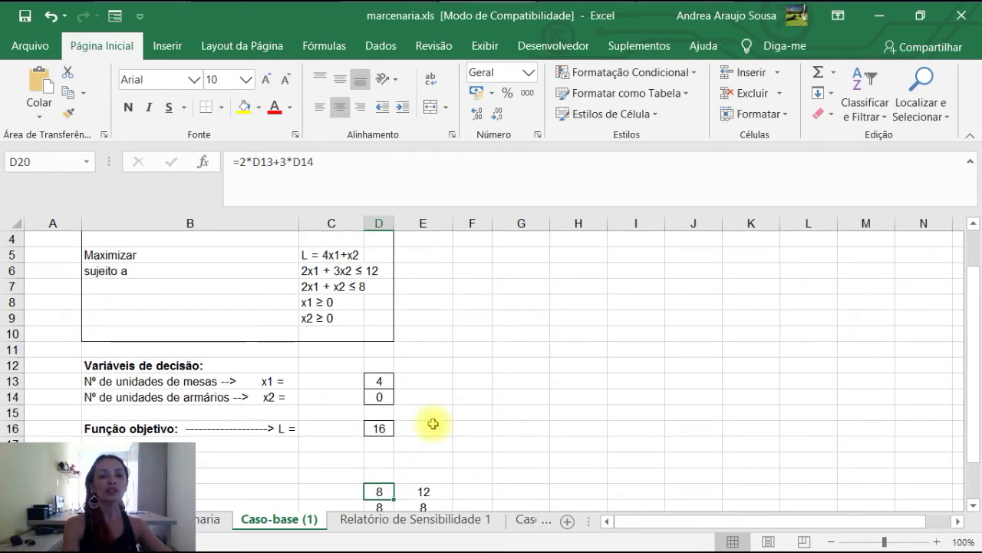
{"action": "scroll", "coordinate": [434, 420], "scroll_direction": "up", "scroll_amount": 1}
{"action": "scroll", "coordinate": [436, 415], "scroll_direction": "down", "scroll_amount": 3}
{"action": "scroll", "coordinate": [436, 414], "scroll_direction": "up", "scroll_amount": 1}
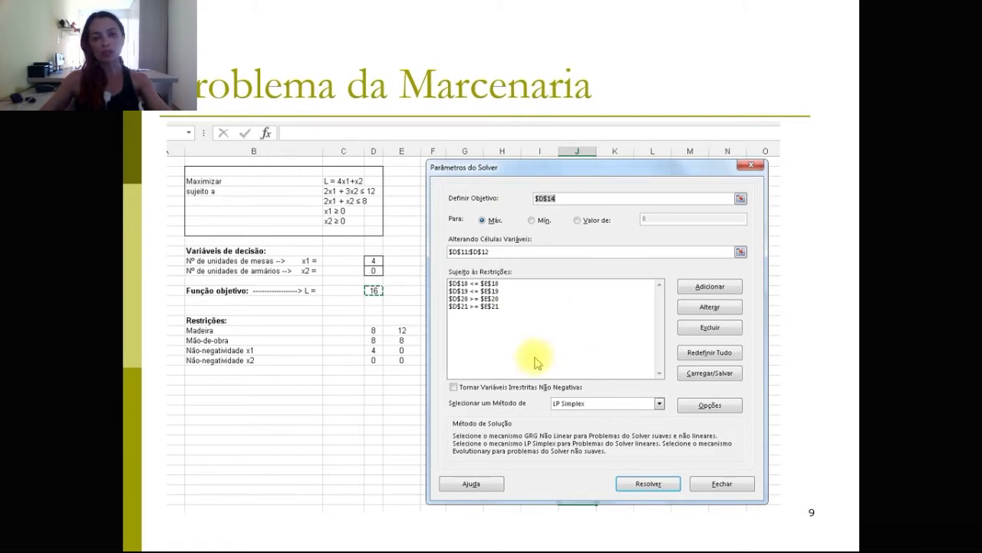
Switch to the marcenaria-VIDEOAULA.xls workbook in Excel and open the Solver parameters for the Caso-base (1) sheet
{"action": "key", "text": "alt+Tab"}
{"action": "key", "text": "alt+Tab"}
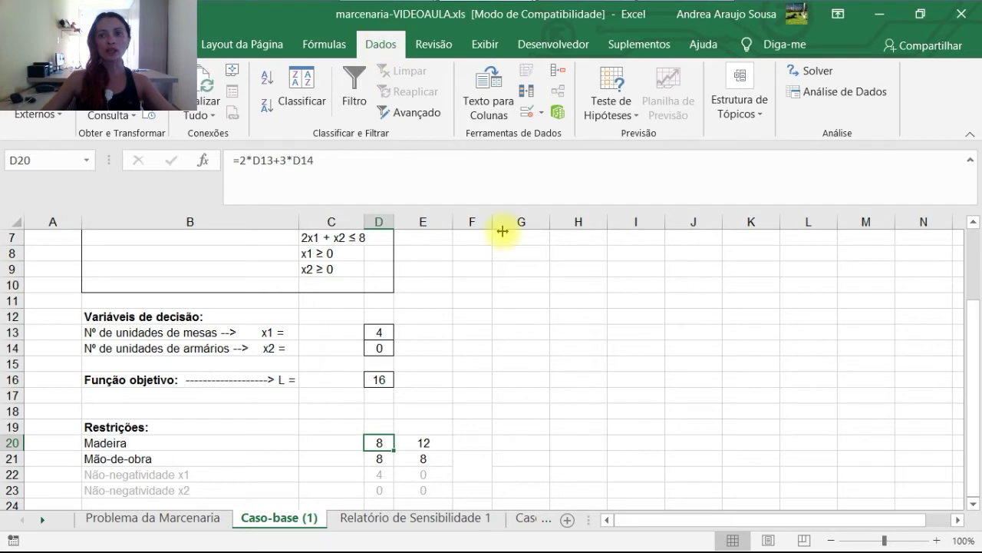
{"action": "left_click", "coordinate": [817, 74]}
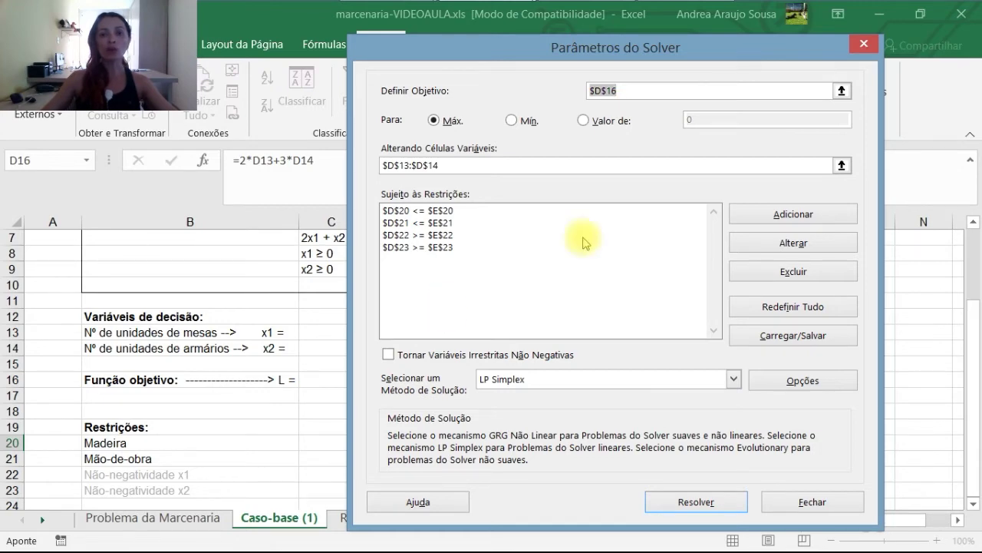
Move the Solver parameters dialog clear of the model's columns and choose D16 as the objective cell
{"action": "left_click_drag", "start_coordinate": [498, 48], "coordinate": [609, 42]}
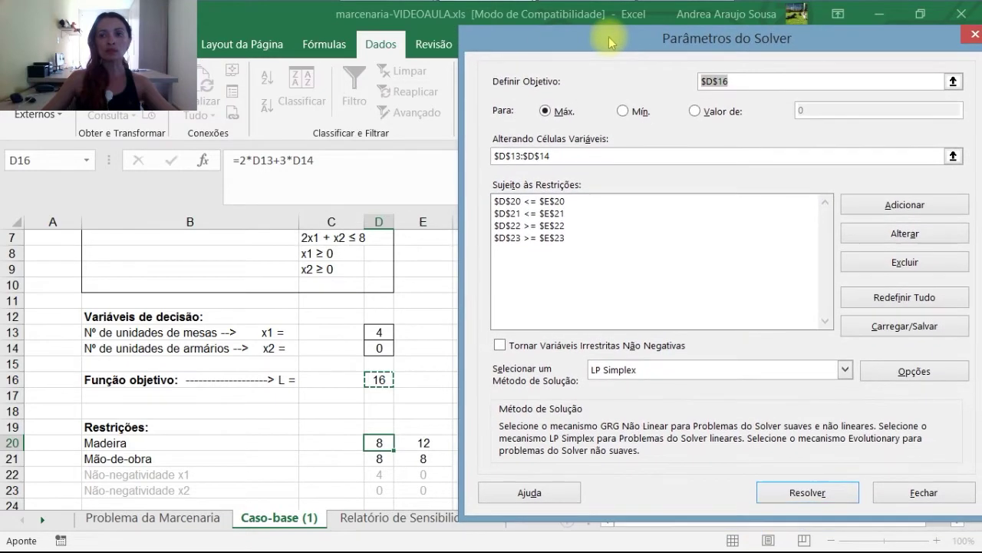
{"action": "left_click_drag", "start_coordinate": [597, 37], "coordinate": [581, 35]}
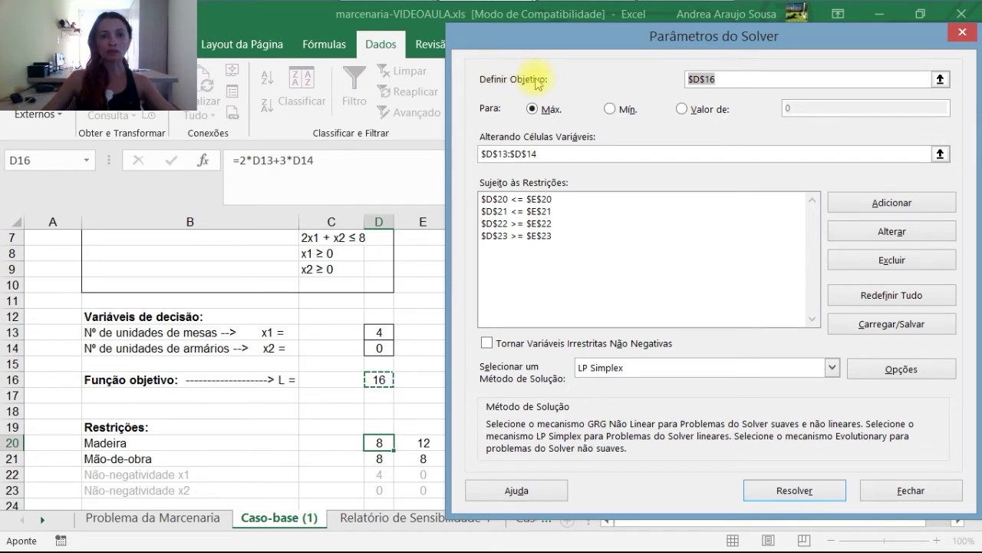
{"action": "left_click", "coordinate": [382, 379]}
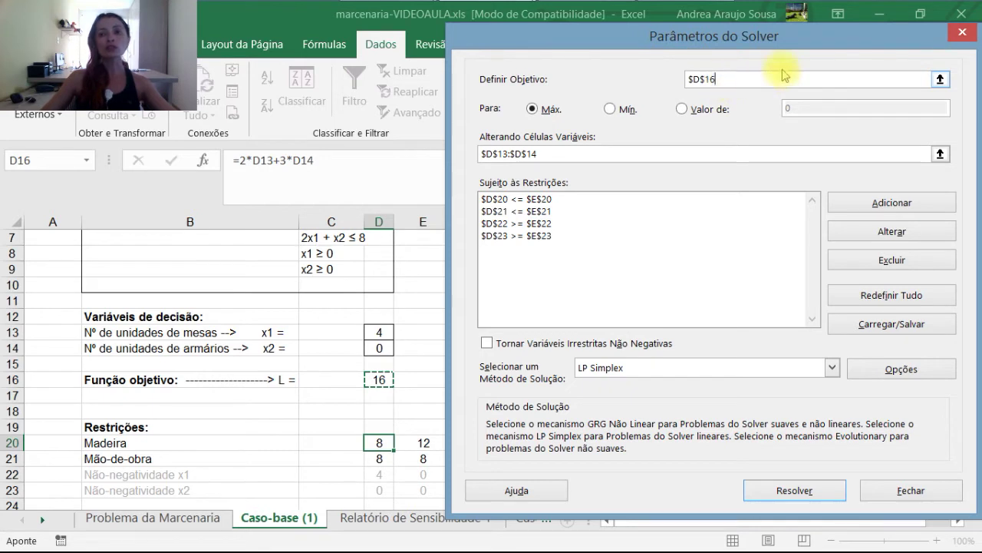
Pick the objective function cell D16 on the sheet as the Solver objective and move the parameters dialog clear of the model
{"action": "left_click", "coordinate": [940, 79]}
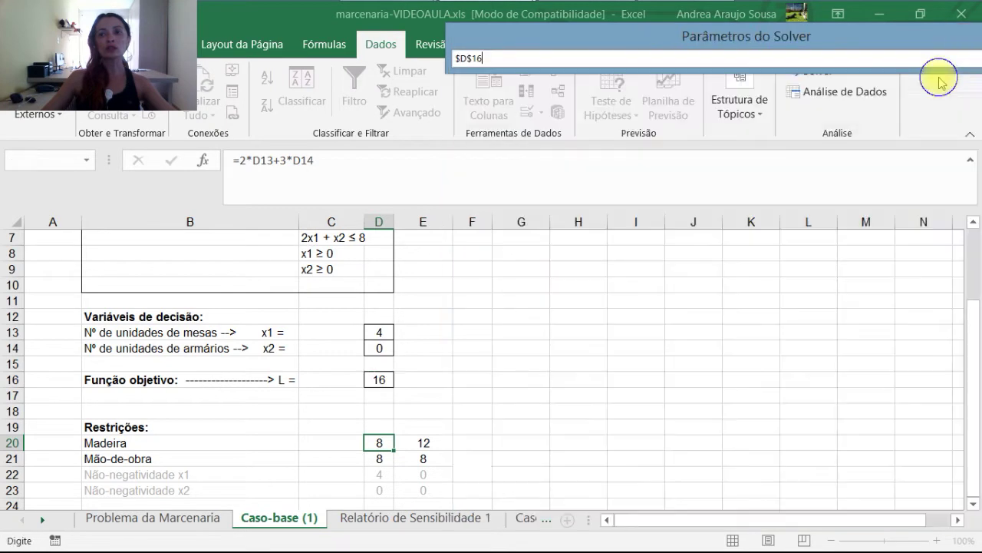
{"action": "left_click", "coordinate": [381, 380]}
{"action": "left_click", "coordinate": [381, 379]}
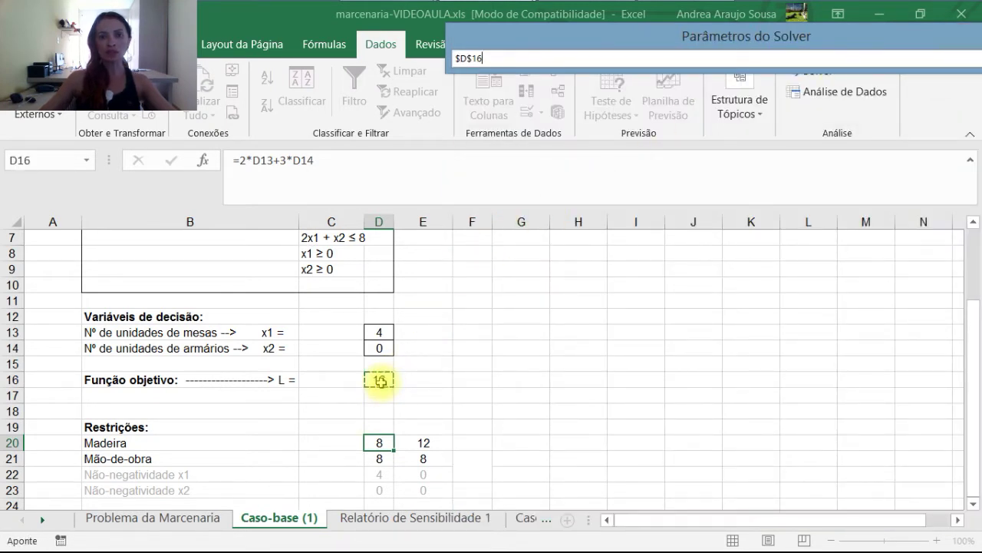
{"action": "left_click_drag", "start_coordinate": [524, 35], "coordinate": [378, 49]}
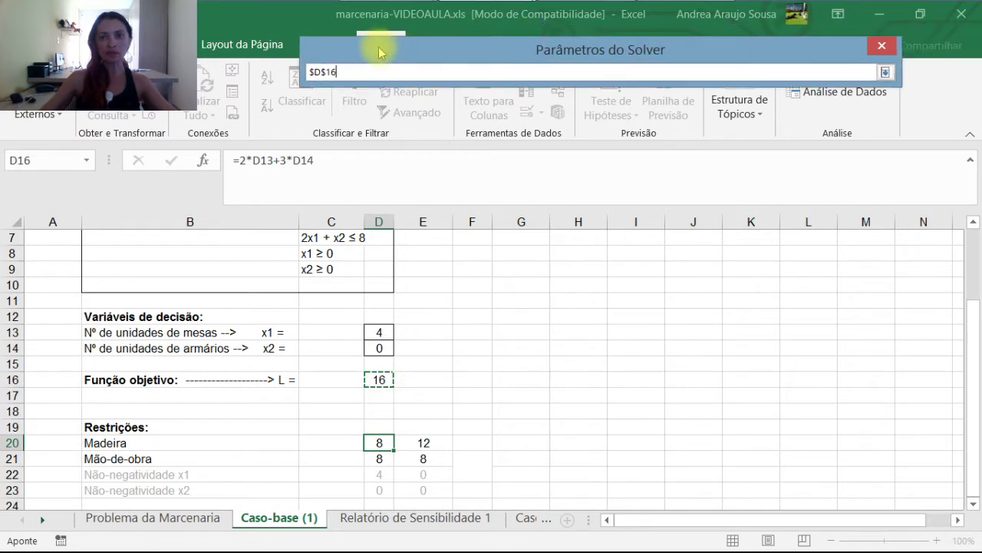
{"action": "left_click", "coordinate": [886, 71]}
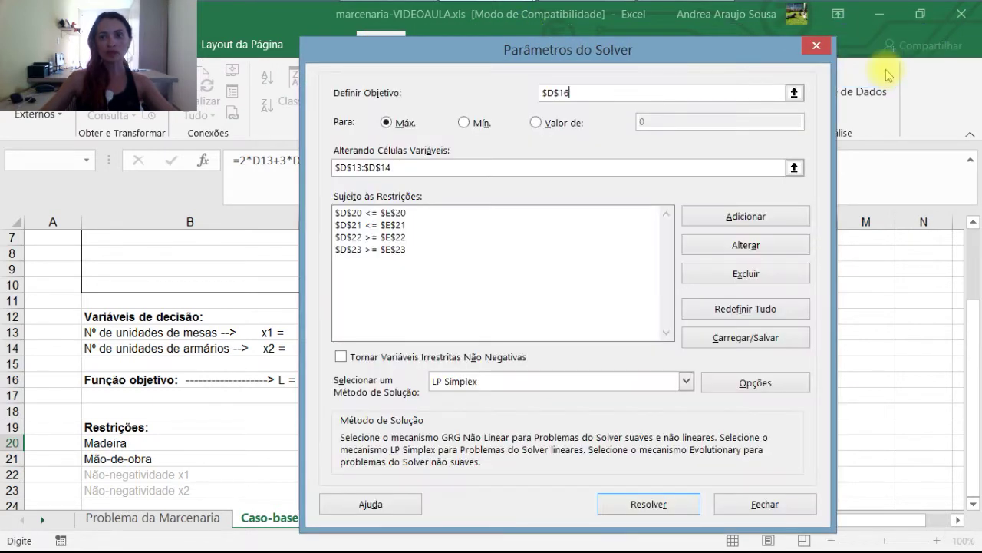
{"action": "left_click_drag", "start_coordinate": [732, 48], "coordinate": [854, 33]}
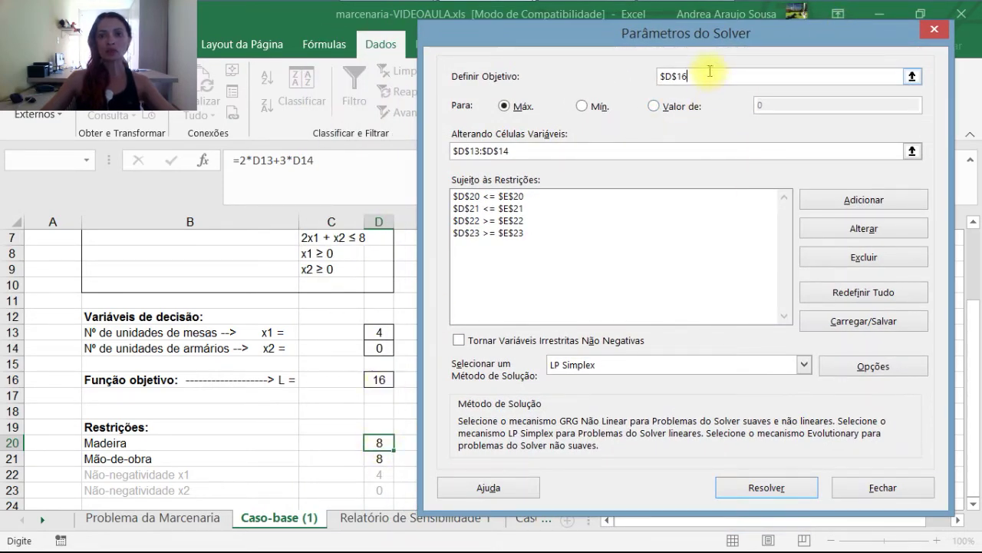
{"action": "left_click_drag", "start_coordinate": [706, 40], "coordinate": [724, 36]}
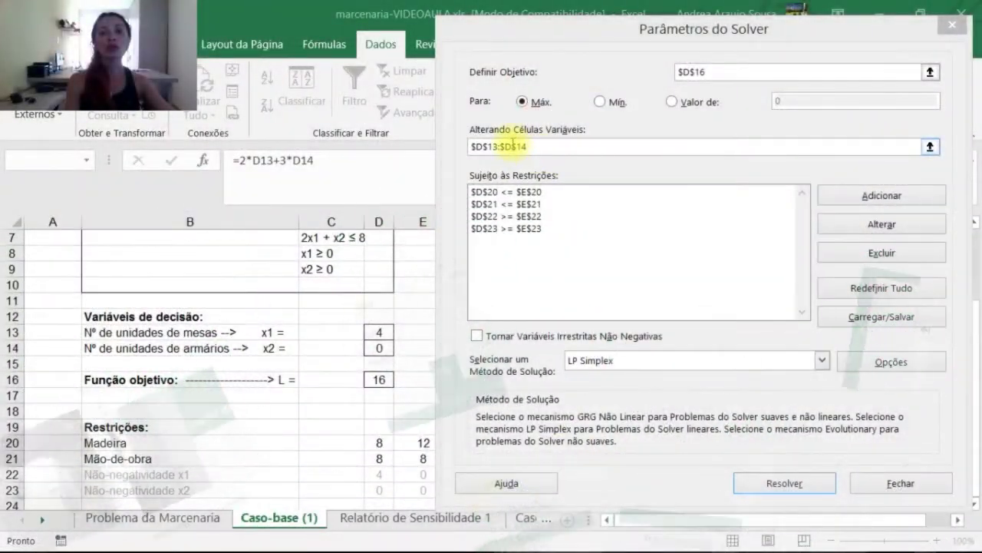
Clear the Solver's variable cells, select the decision variables D13:D14 instead, and move the dialog off the model
{"action": "left_click", "coordinate": [931, 148]}
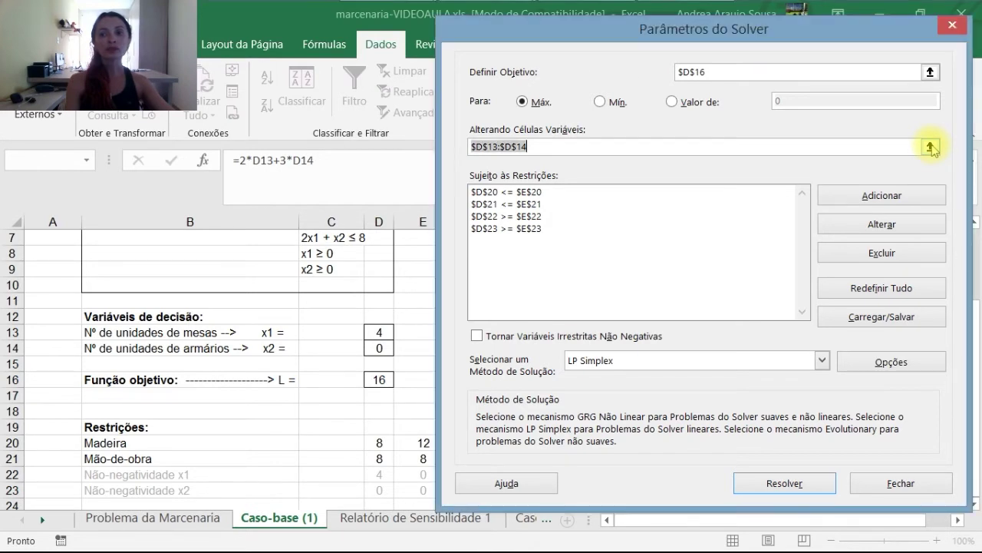
{"action": "left_click_drag", "start_coordinate": [745, 28], "coordinate": [629, 35]}
{"action": "key", "text": "BackSpace"}
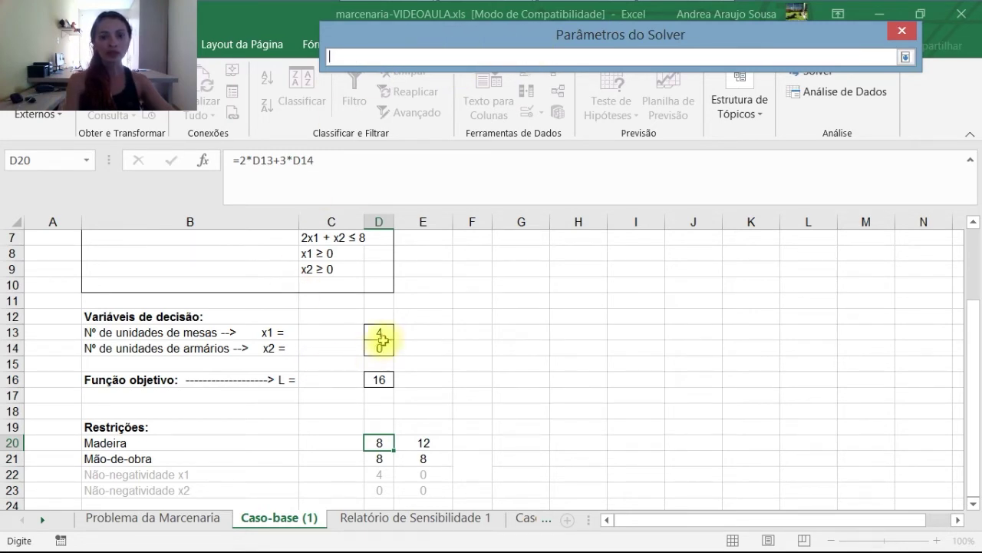
{"action": "left_click_drag", "start_coordinate": [382, 332], "coordinate": [381, 347]}
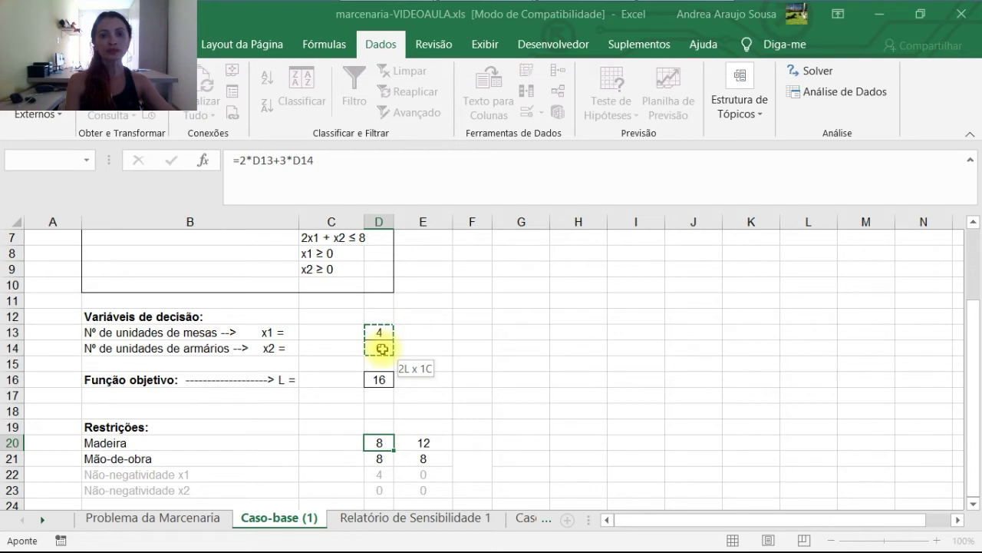
{"action": "left_click_drag", "start_coordinate": [382, 348], "coordinate": [381, 348]}
{"action": "scroll", "coordinate": [381, 323], "scroll_direction": "down", "scroll_amount": 1}
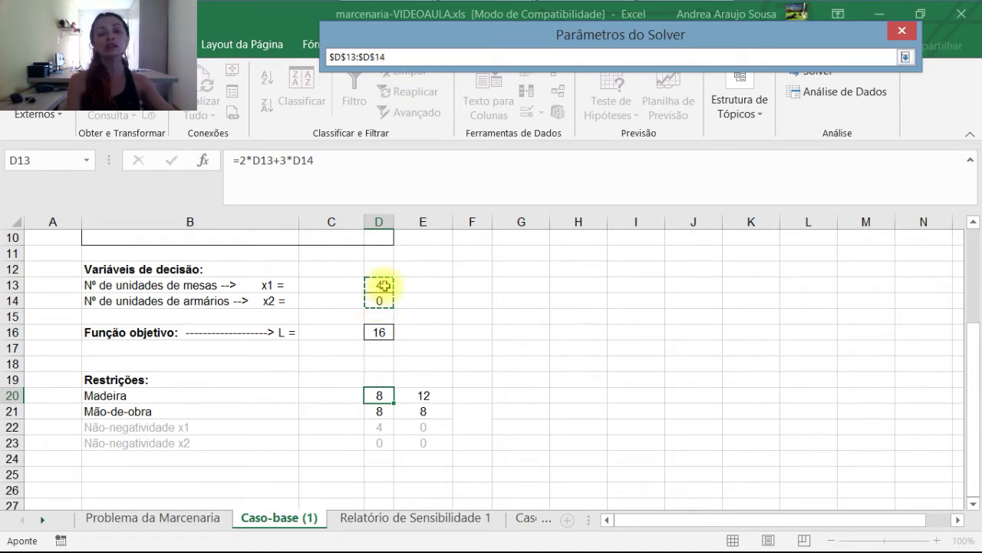
{"action": "left_click", "coordinate": [907, 59]}
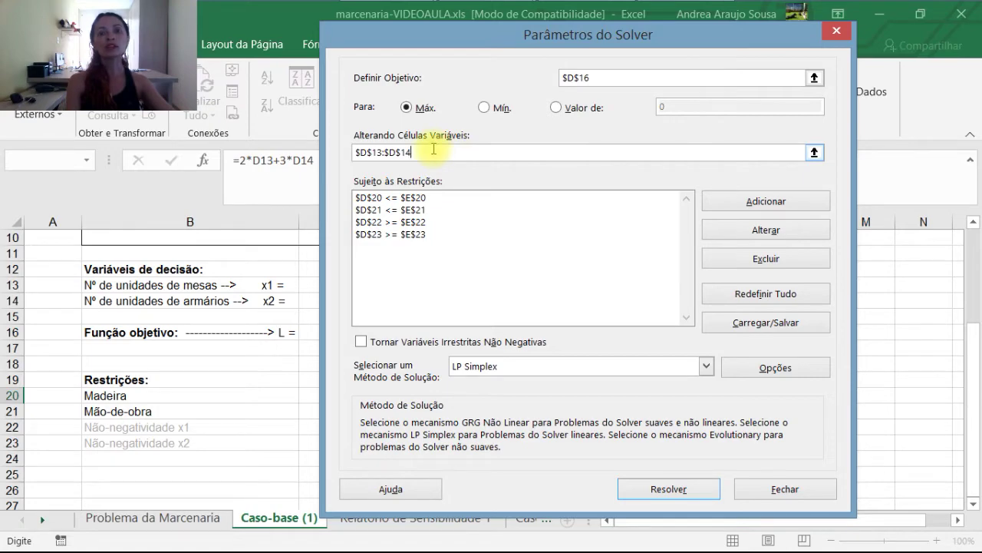
{"action": "left_click_drag", "start_coordinate": [509, 37], "coordinate": [652, 17]}
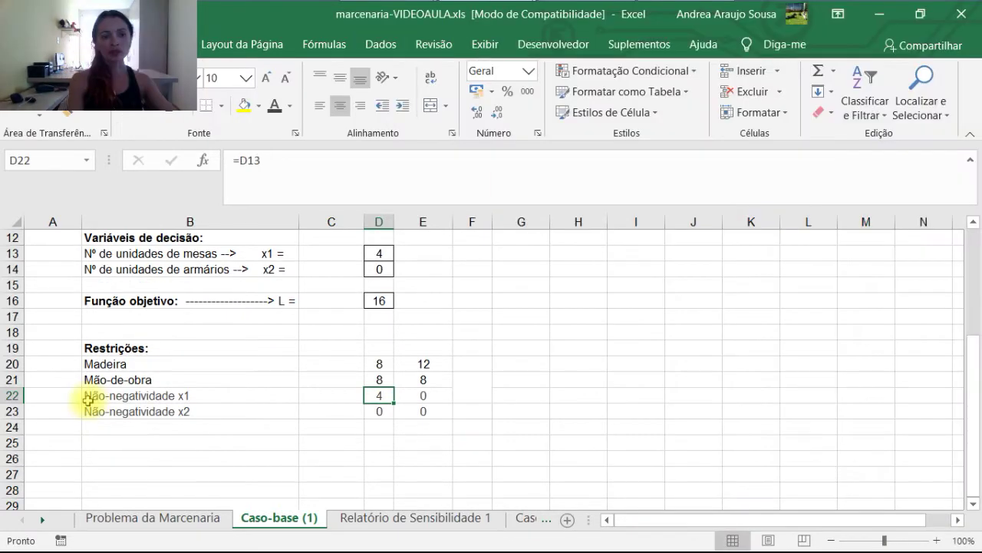
Set the font colour of the non-negativity rows B22:E23 to Automática
{"action": "left_click_drag", "start_coordinate": [91, 398], "coordinate": [431, 409]}
{"action": "left_click", "coordinate": [290, 105]}
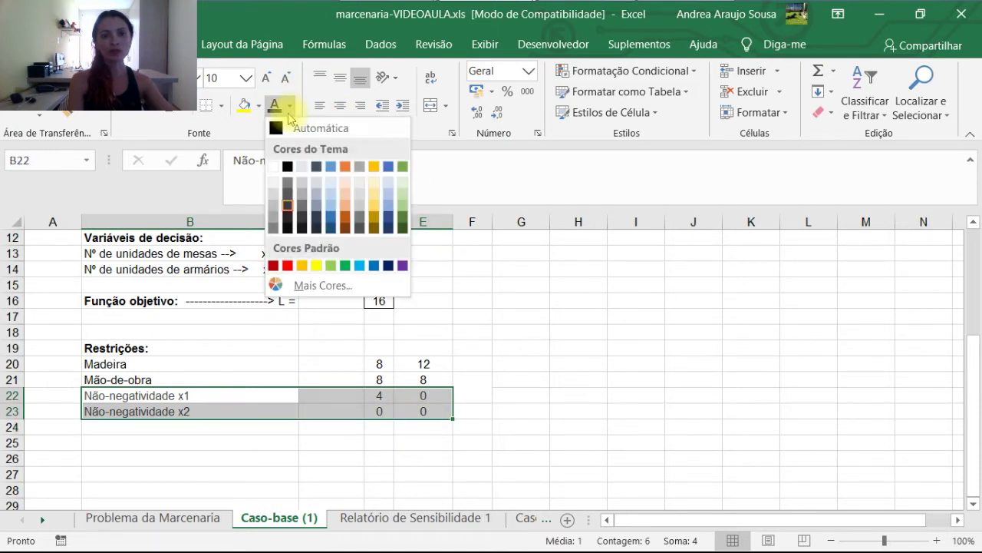
{"action": "left_click", "coordinate": [290, 128]}
{"action": "left_click", "coordinate": [484, 382]}
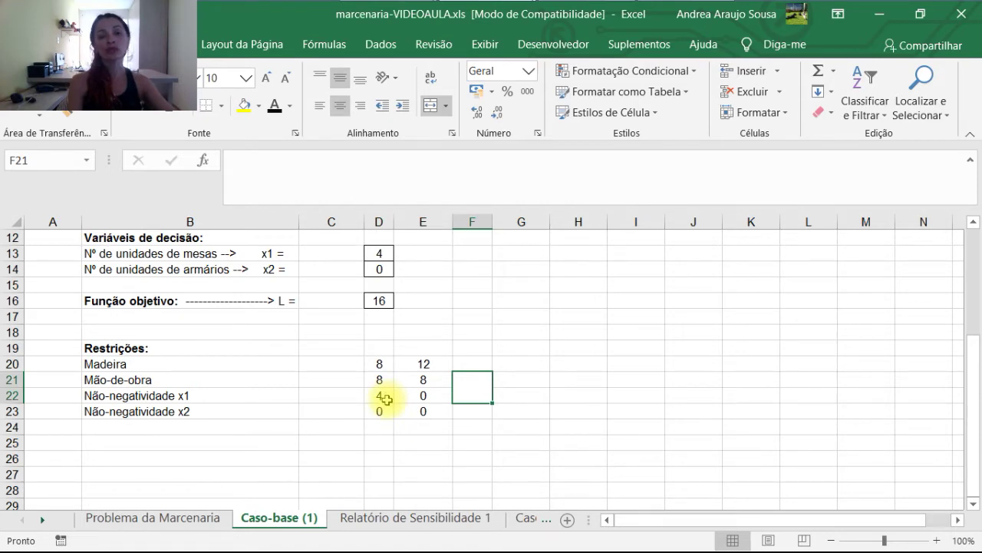
Examine the formulas in D22 and D23 and the limits in E22 and E23 against the model's non-negativity constraints
{"action": "scroll", "coordinate": [385, 399], "scroll_direction": "up", "scroll_amount": 3}
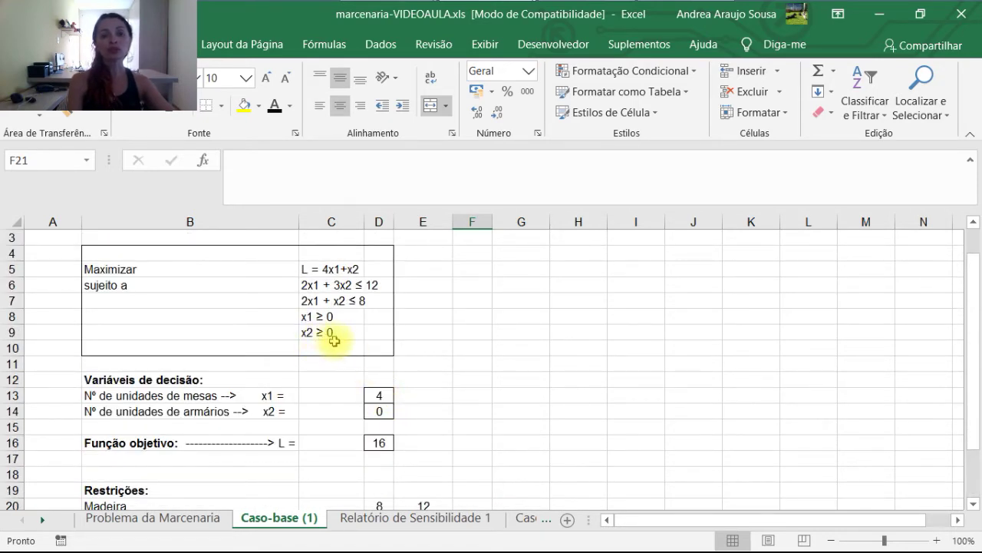
{"action": "scroll", "coordinate": [341, 344], "scroll_direction": "down", "scroll_amount": 4}
{"action": "left_click", "coordinate": [380, 349]}
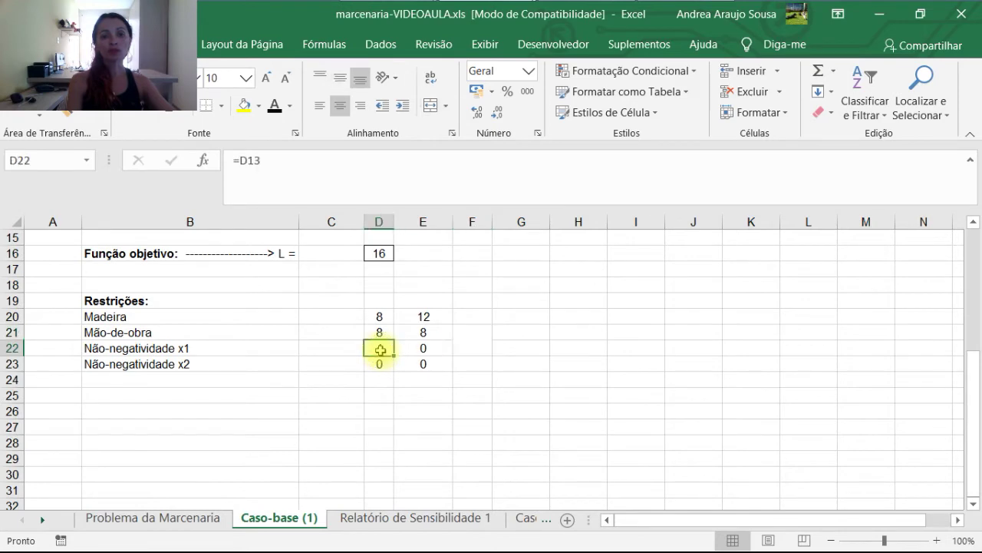
{"action": "scroll", "coordinate": [381, 350], "scroll_direction": "up", "scroll_amount": 1}
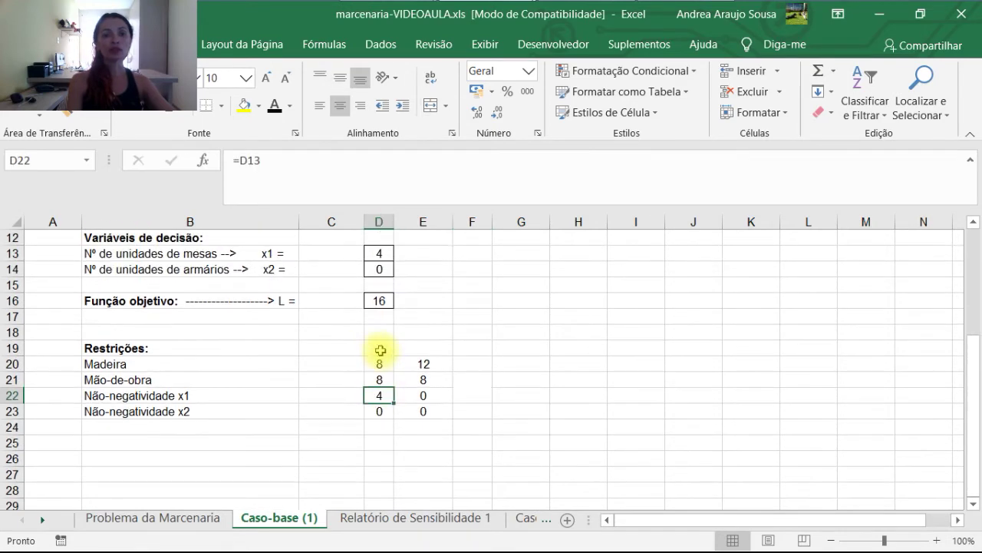
{"action": "double_click", "coordinate": [381, 396]}
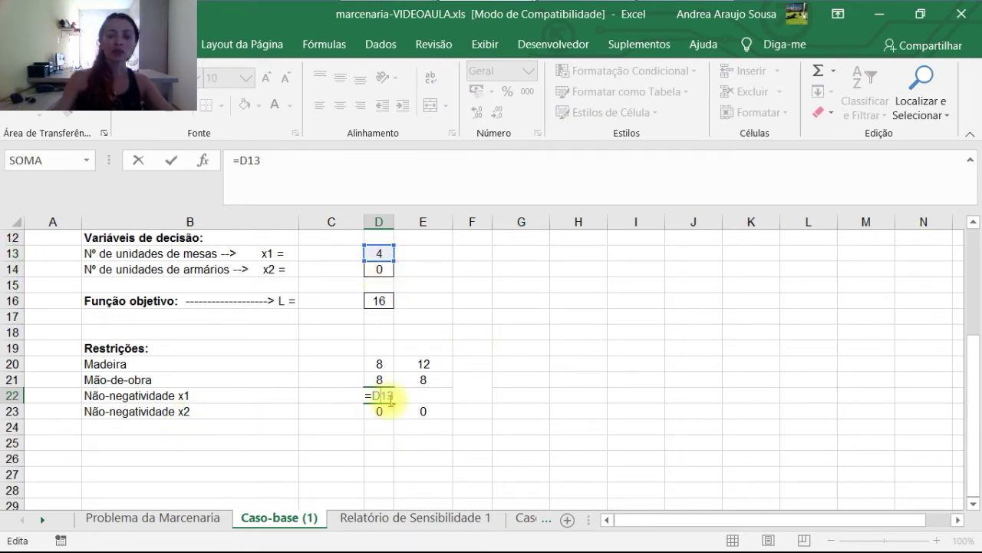
{"action": "key", "text": "Return"}
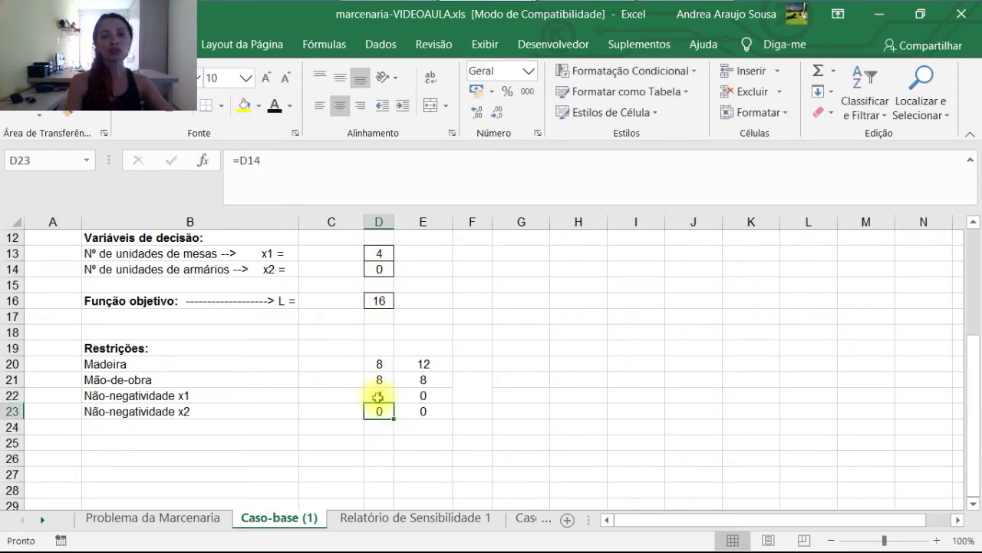
{"action": "left_click", "coordinate": [379, 396]}
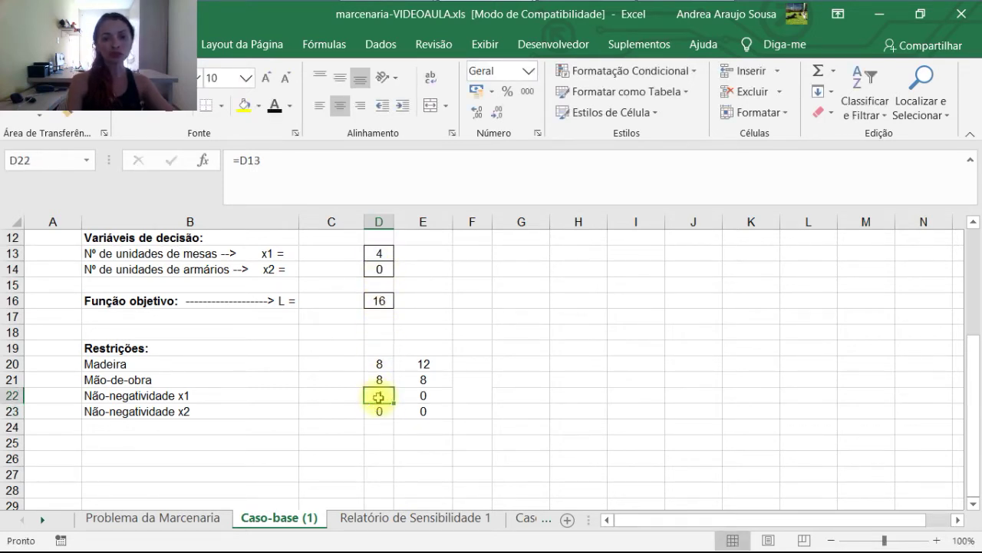
{"action": "left_click", "coordinate": [427, 398]}
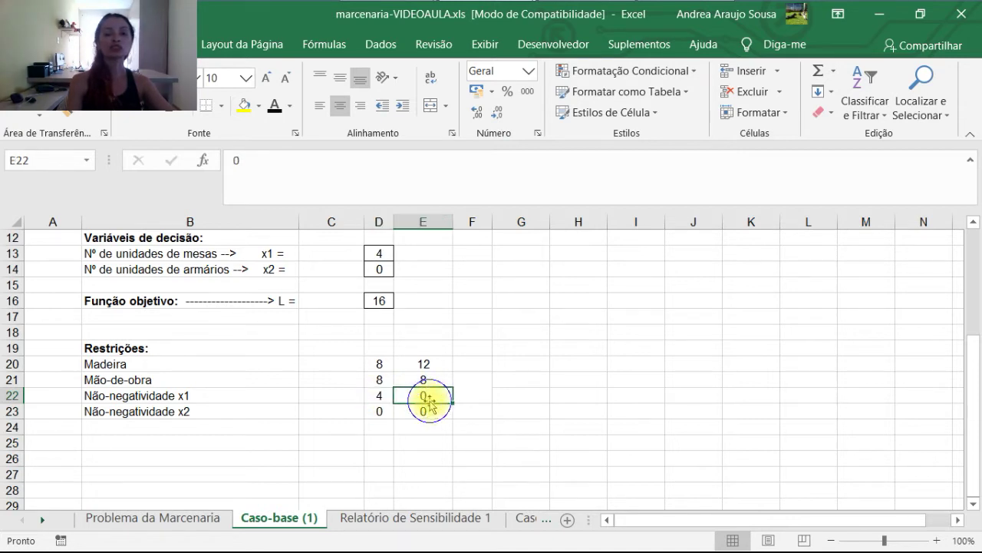
{"action": "left_click", "coordinate": [382, 411]}
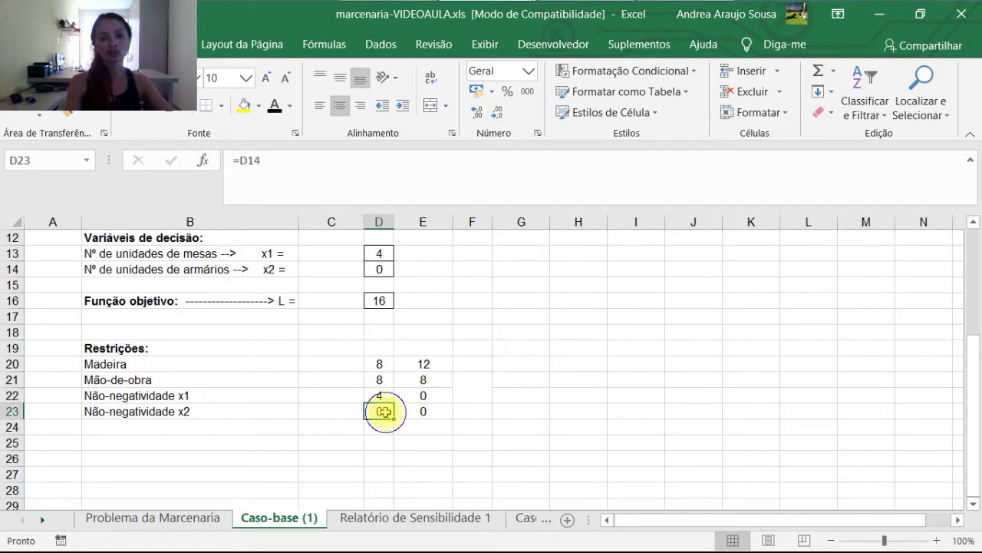
{"action": "left_click", "coordinate": [432, 416]}
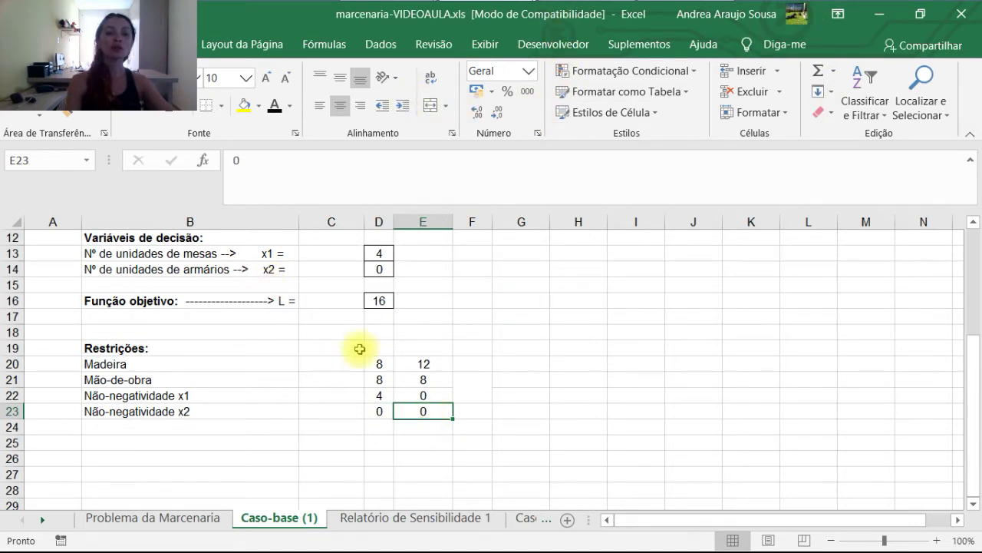
Compare the model's constraints in C6 and C7 with the Madeira and Mão-de-obra rows of the Restrições block
{"action": "scroll", "coordinate": [358, 346], "scroll_direction": "up", "scroll_amount": 3}
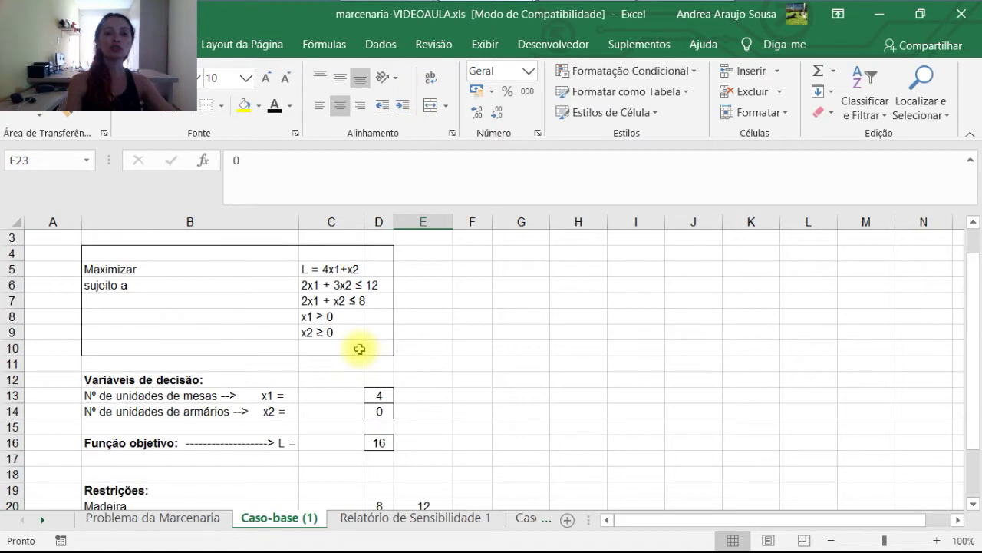
{"action": "left_click", "coordinate": [314, 285]}
{"action": "left_click", "coordinate": [309, 301]}
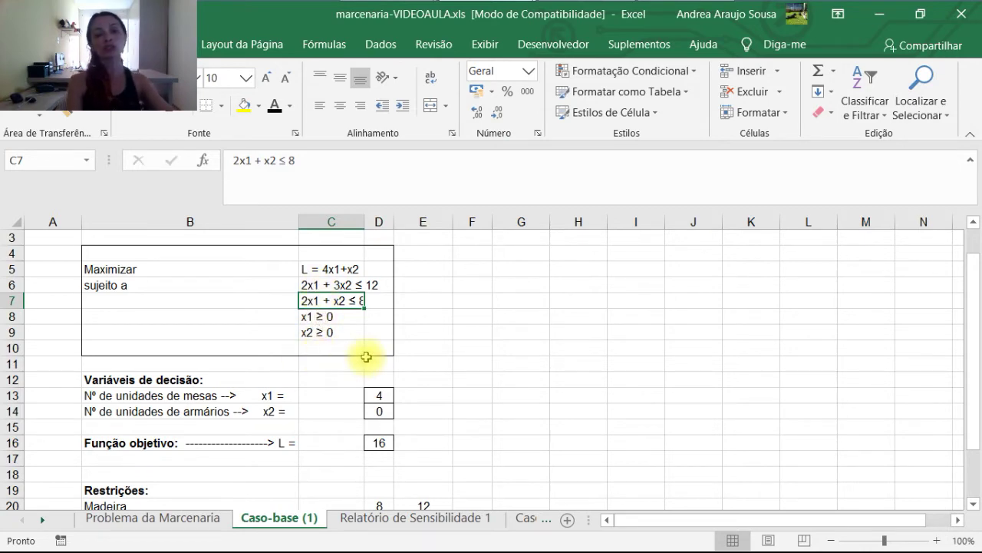
{"action": "scroll", "coordinate": [430, 330], "scroll_direction": "down", "scroll_amount": 4}
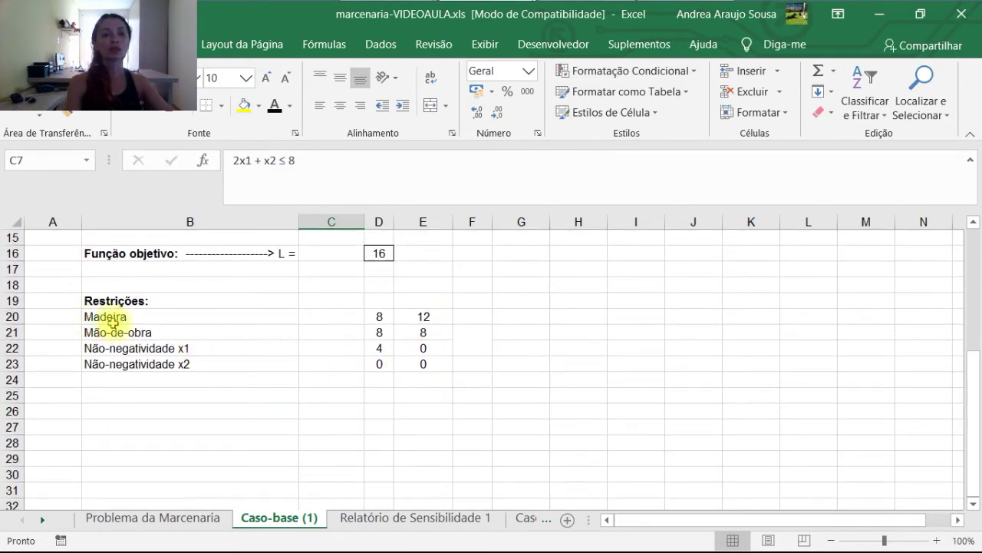
{"action": "left_click", "coordinate": [521, 348]}
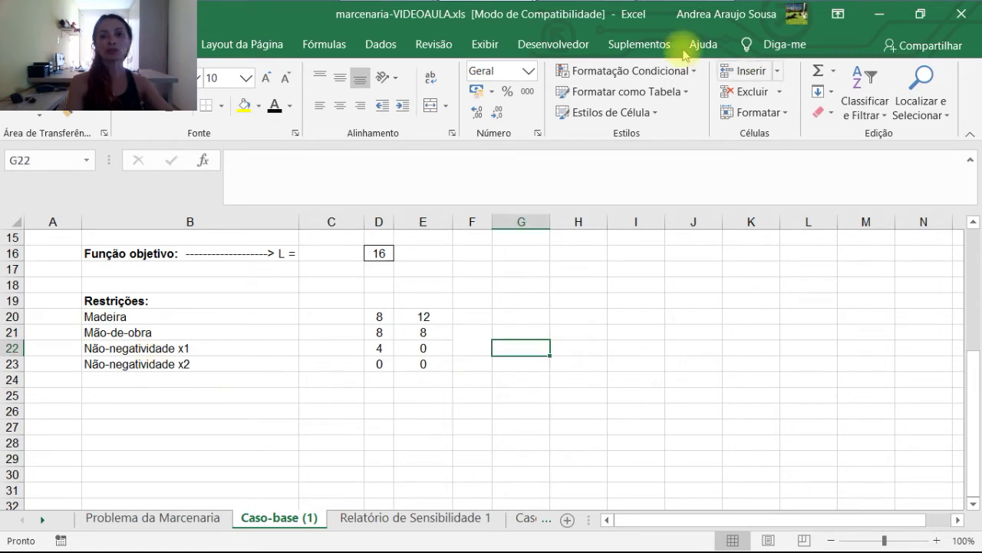
Reopen the Solver parameters and move the dialog so the model's variables and constraint values can be seen
{"action": "left_click", "coordinate": [380, 43]}
{"action": "left_click", "coordinate": [813, 71]}
{"action": "left_click_drag", "start_coordinate": [758, 49], "coordinate": [700, 57]}
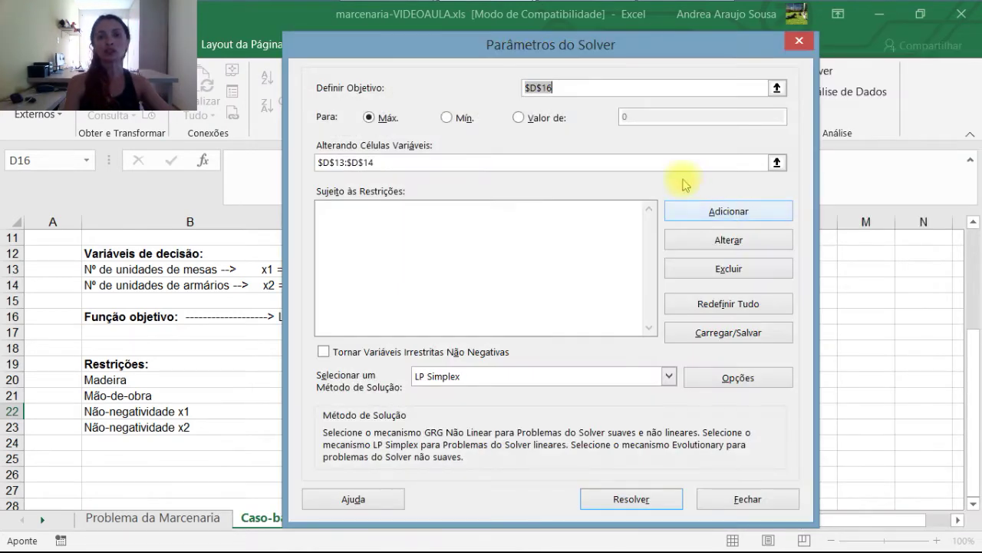
{"action": "left_click_drag", "start_coordinate": [539, 45], "coordinate": [709, 33]}
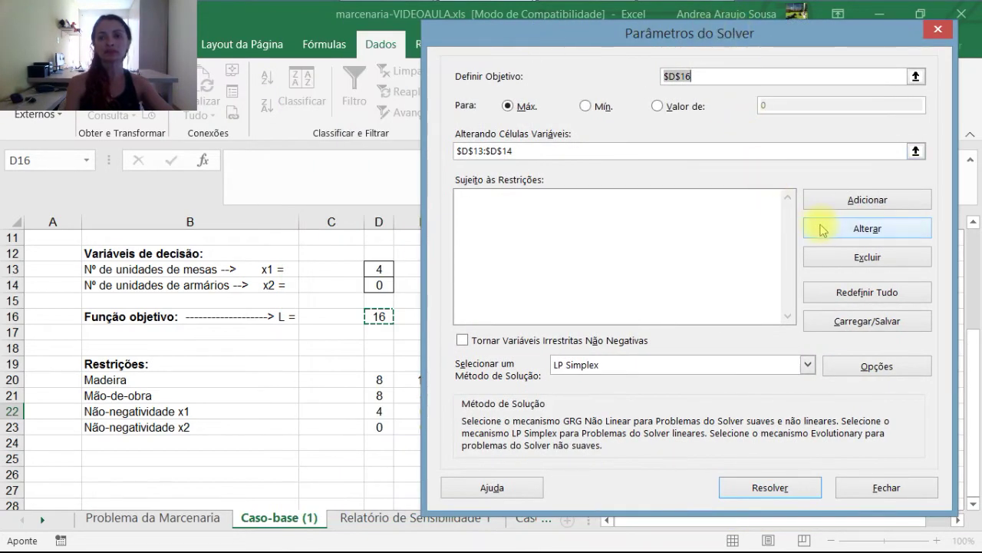
Add a Solver constraint requiring the Madeira and Mão-de-obra cells D20:D21 to be <= the limits in E20:E21
{"action": "left_click", "coordinate": [864, 201]}
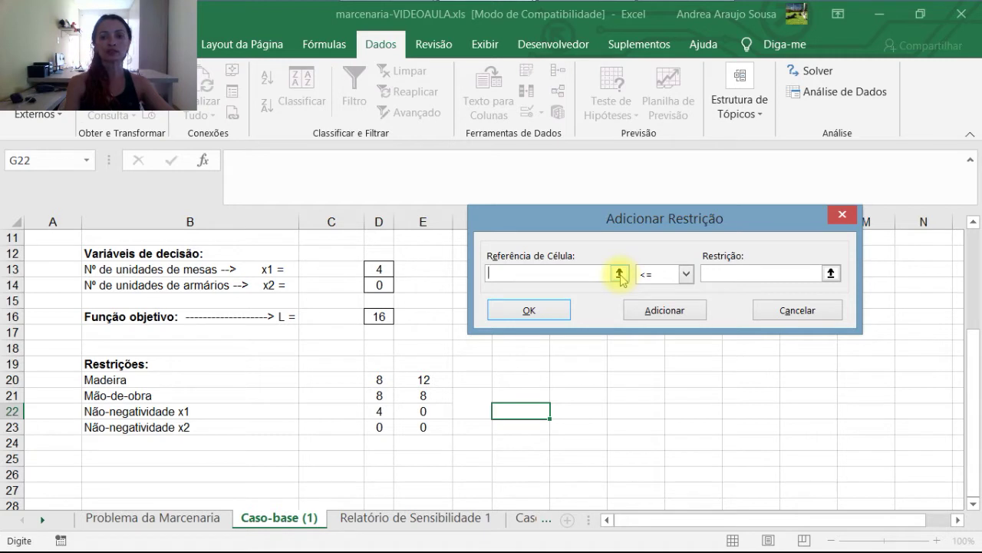
{"action": "left_click", "coordinate": [619, 273]}
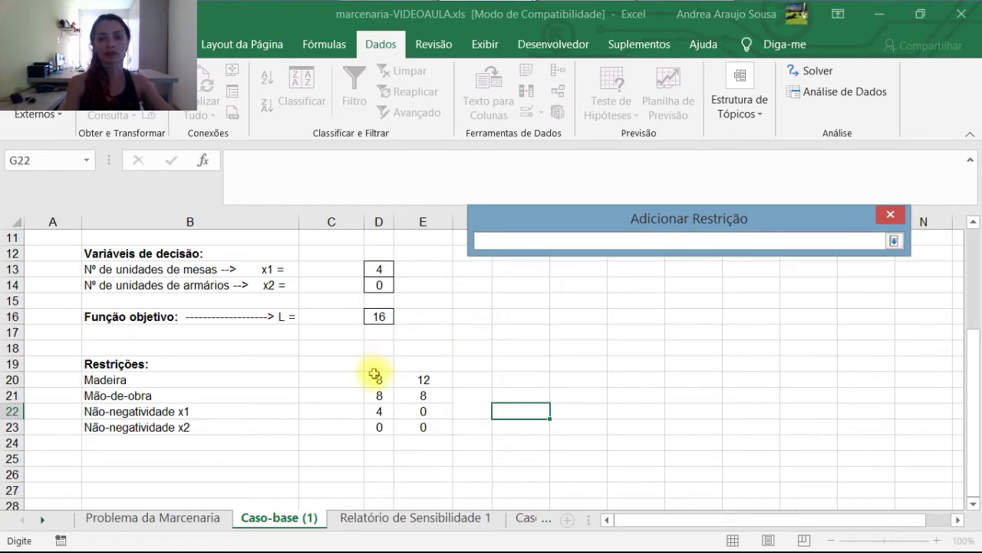
{"action": "left_click_drag", "start_coordinate": [376, 380], "coordinate": [375, 393]}
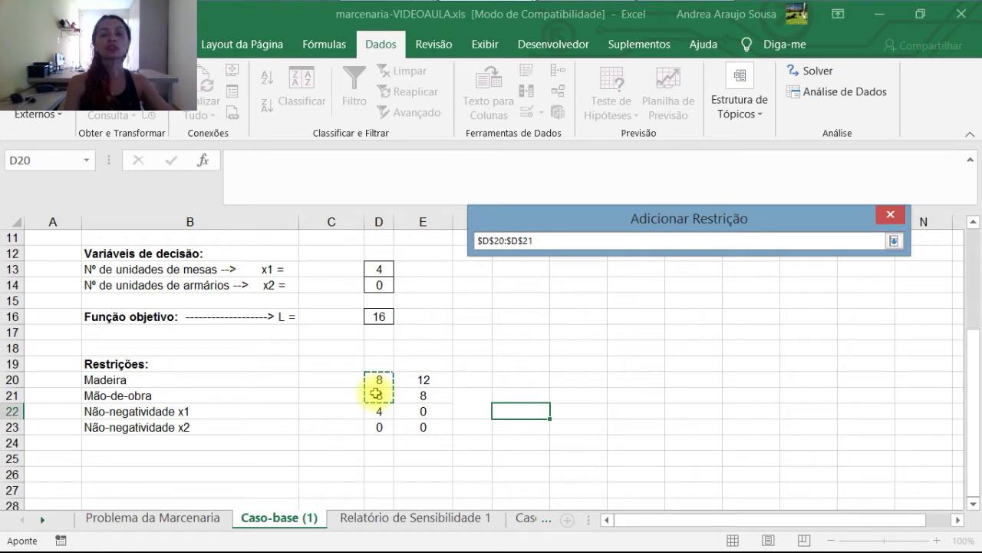
{"action": "left_click", "coordinate": [894, 240]}
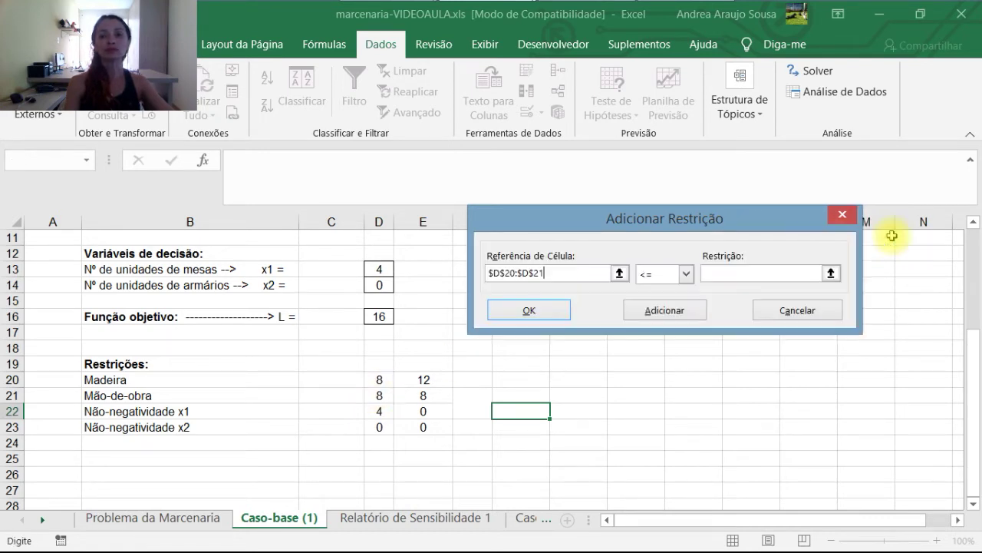
{"action": "left_click", "coordinate": [687, 274]}
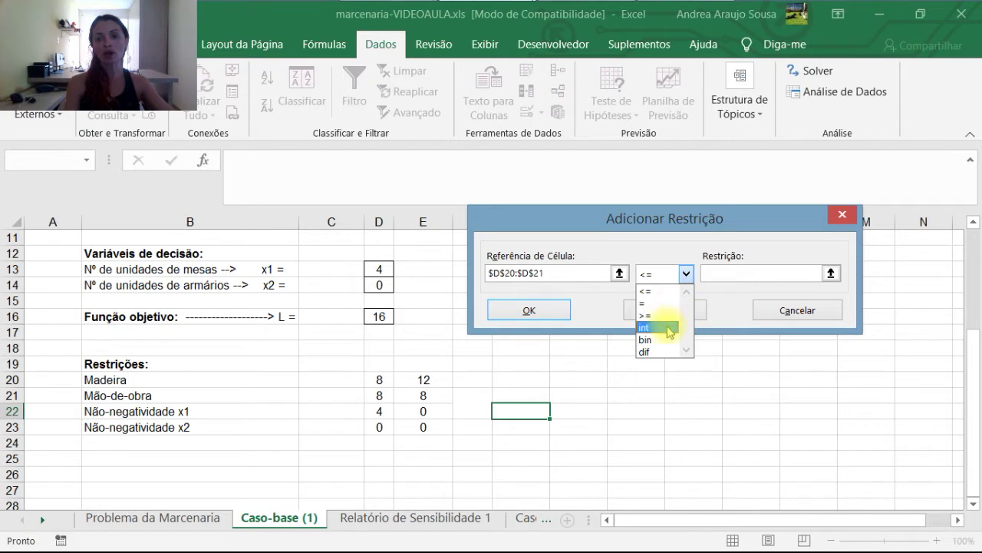
{"action": "left_click", "coordinate": [668, 291]}
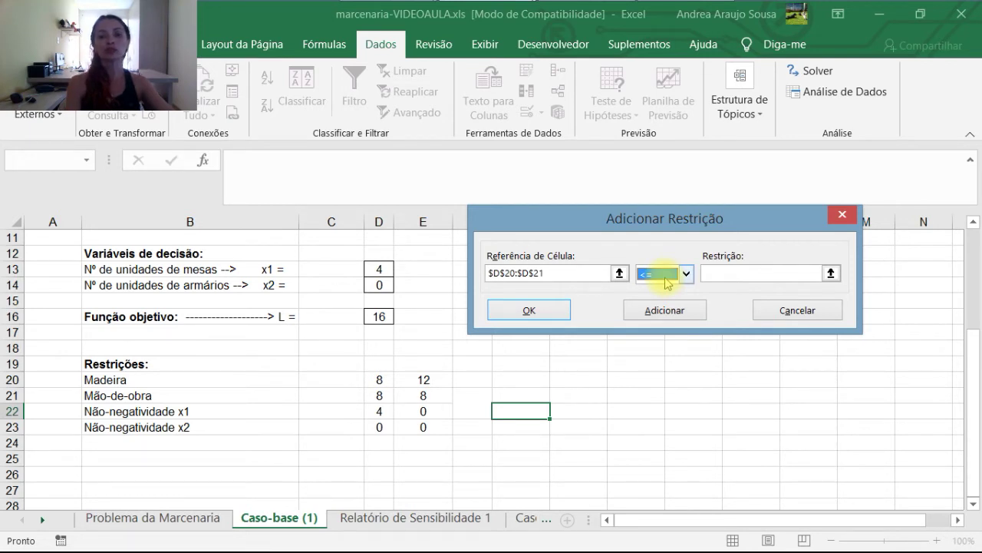
{"action": "left_click", "coordinate": [831, 274]}
{"action": "left_click_drag", "start_coordinate": [424, 381], "coordinate": [427, 393]}
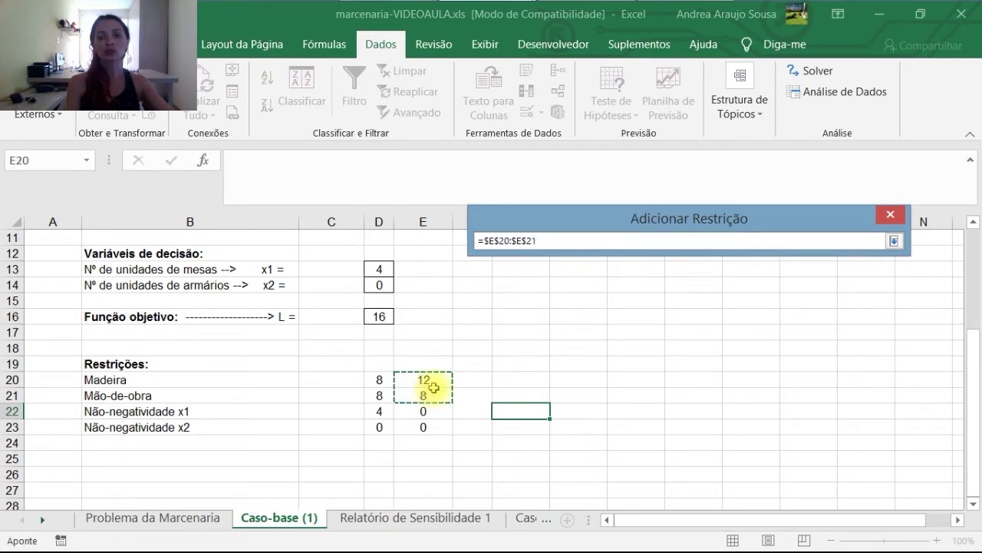
{"action": "left_click", "coordinate": [894, 241]}
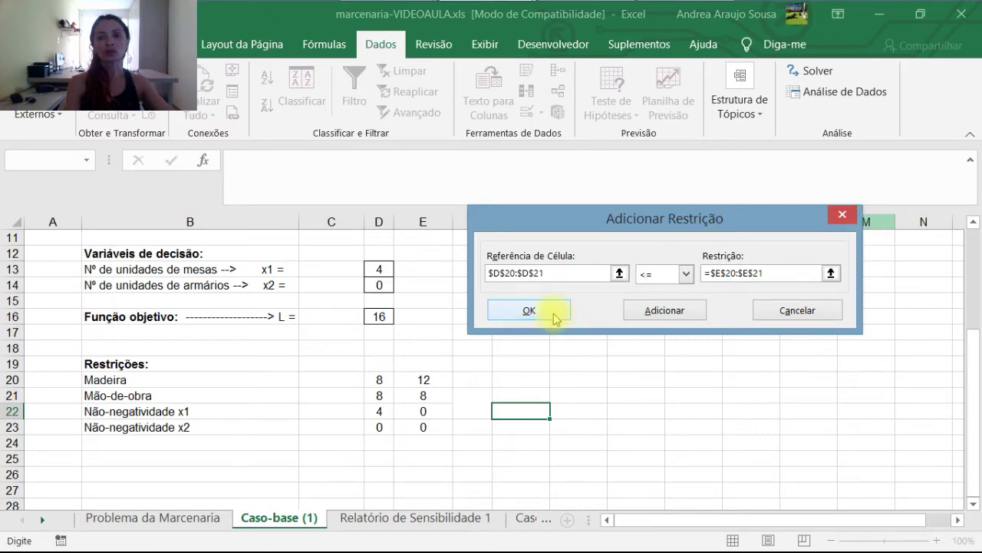
{"action": "left_click", "coordinate": [555, 317]}
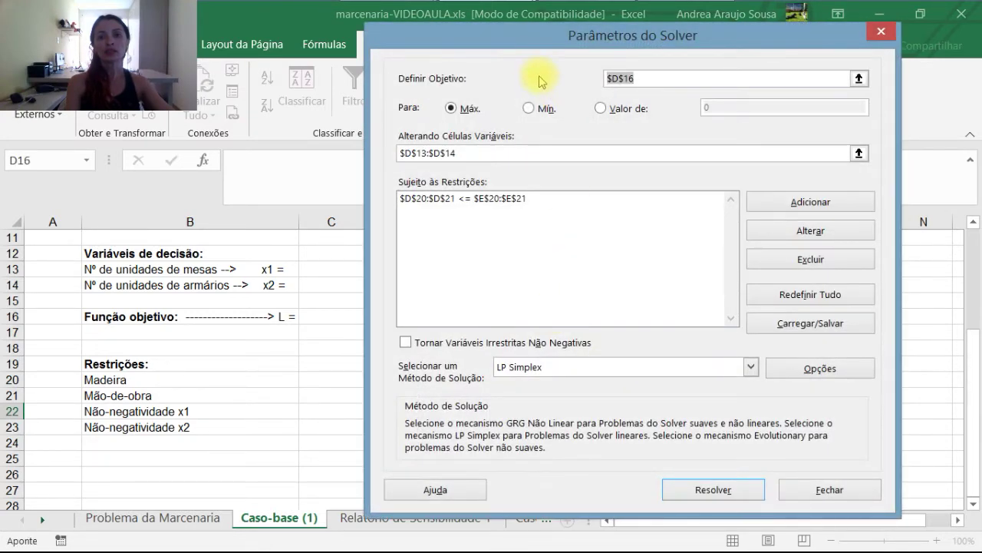
Add a Solver constraint requiring the non-negativity cells D22:D23 to be >= the limits in E22:E23
{"action": "left_click_drag", "start_coordinate": [525, 40], "coordinate": [699, 38]}
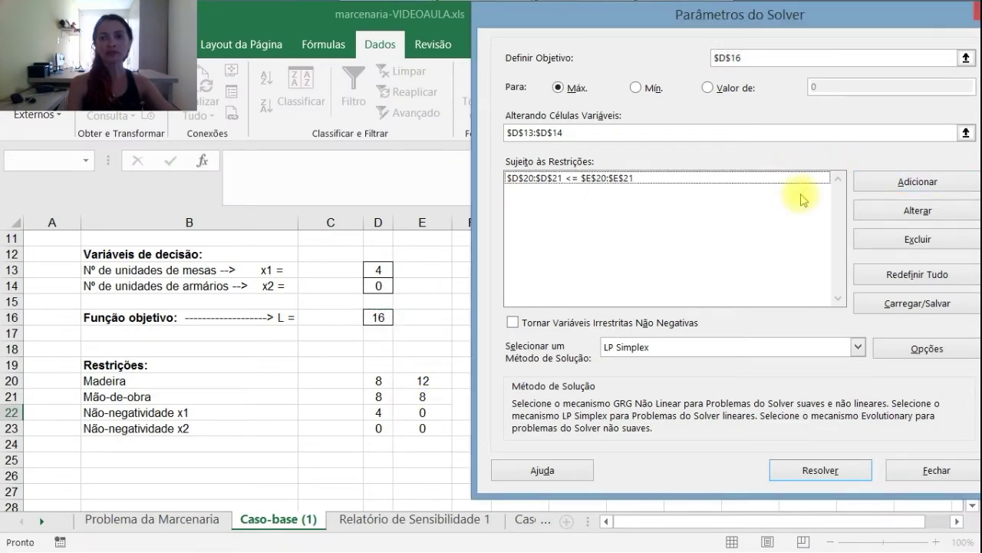
{"action": "left_click", "coordinate": [858, 184]}
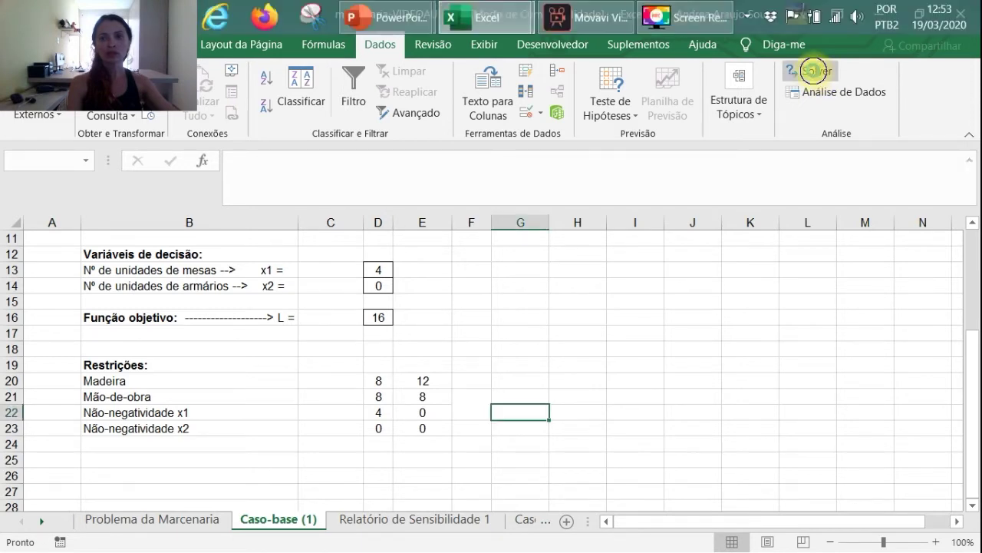
{"action": "left_click", "coordinate": [611, 257]}
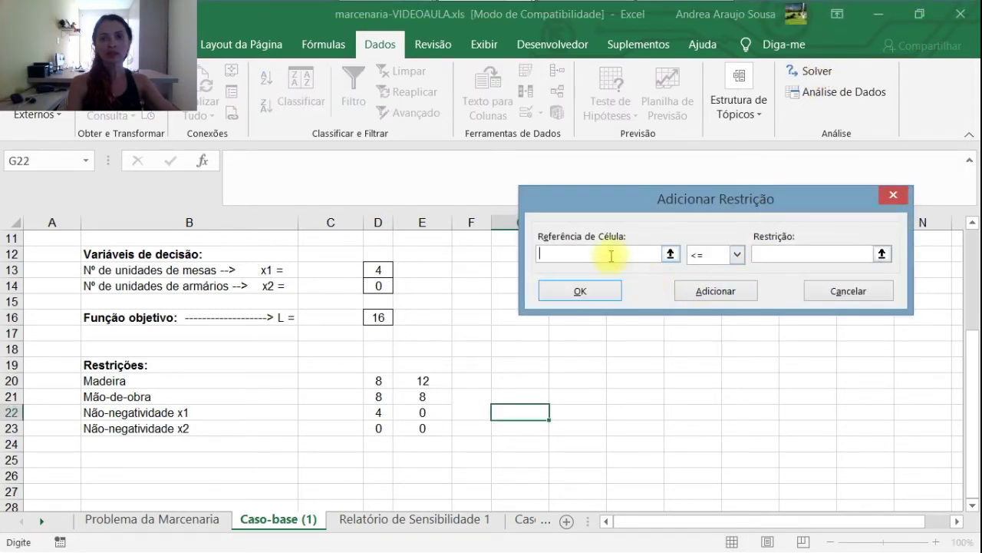
{"action": "left_click_drag", "start_coordinate": [381, 412], "coordinate": [381, 426]}
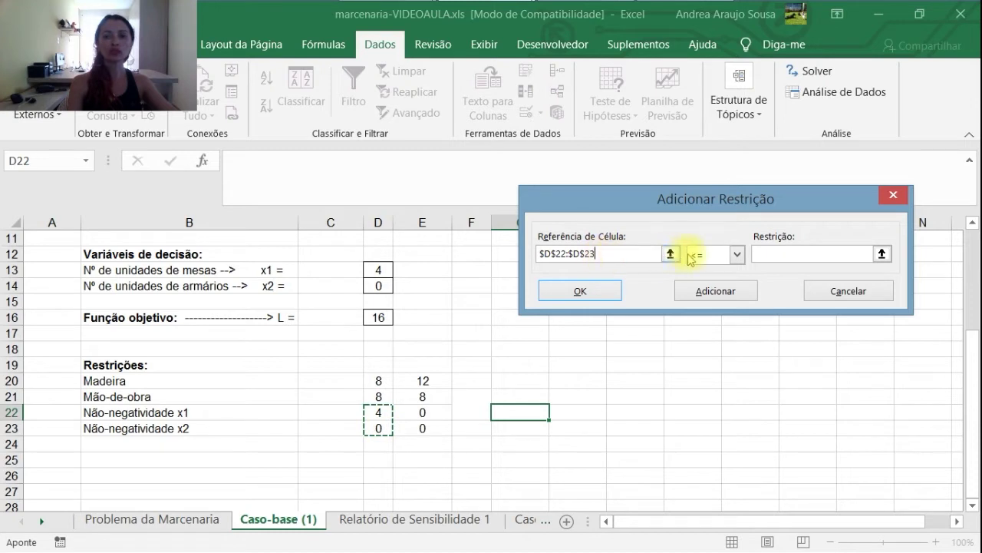
{"action": "left_click", "coordinate": [739, 254]}
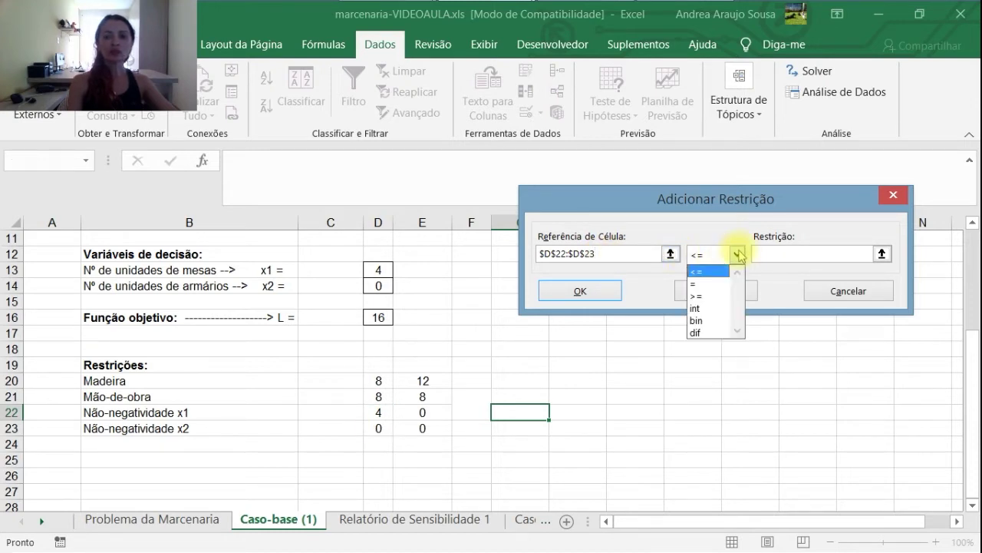
{"action": "left_click", "coordinate": [729, 295]}
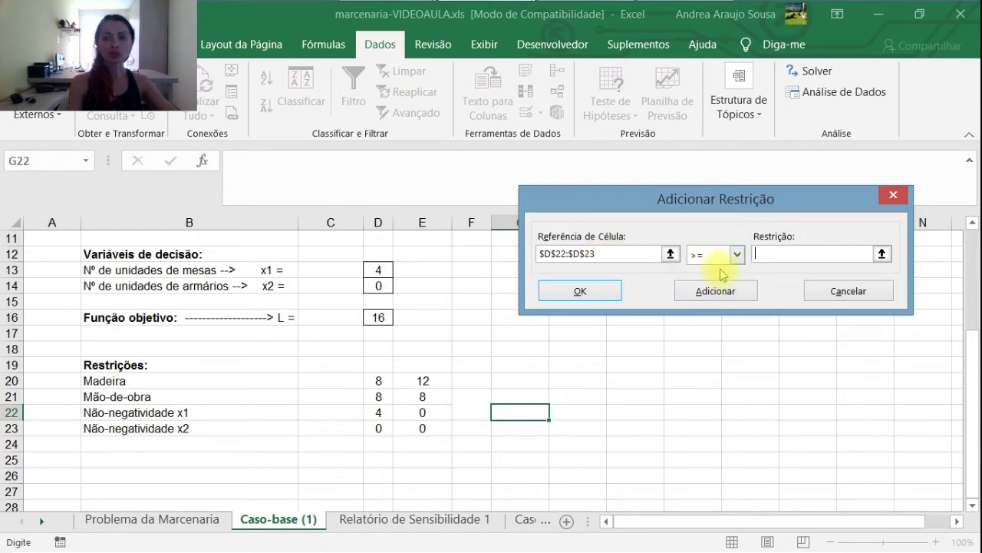
{"action": "left_click", "coordinate": [801, 253]}
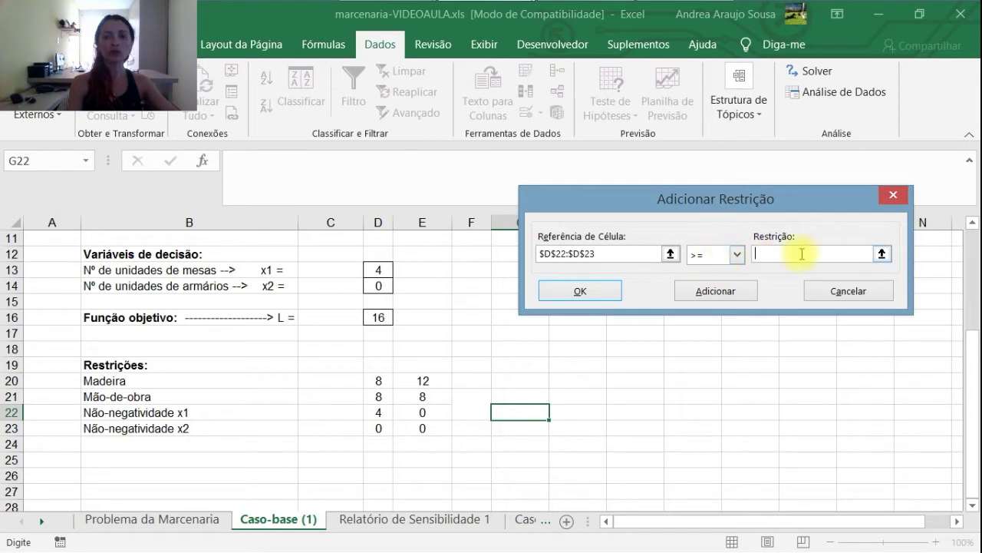
{"action": "left_click", "coordinate": [882, 253]}
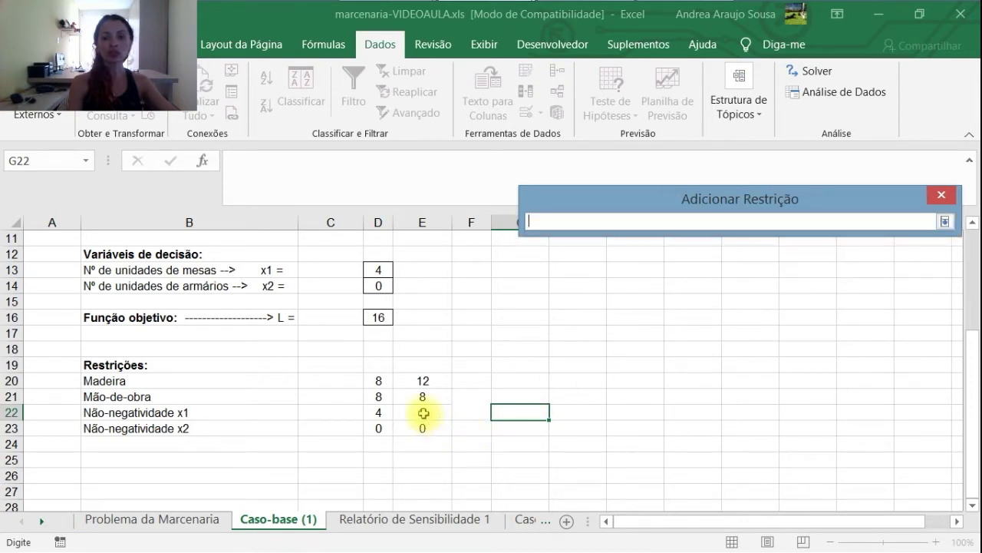
{"action": "left_click_drag", "start_coordinate": [424, 413], "coordinate": [422, 427]}
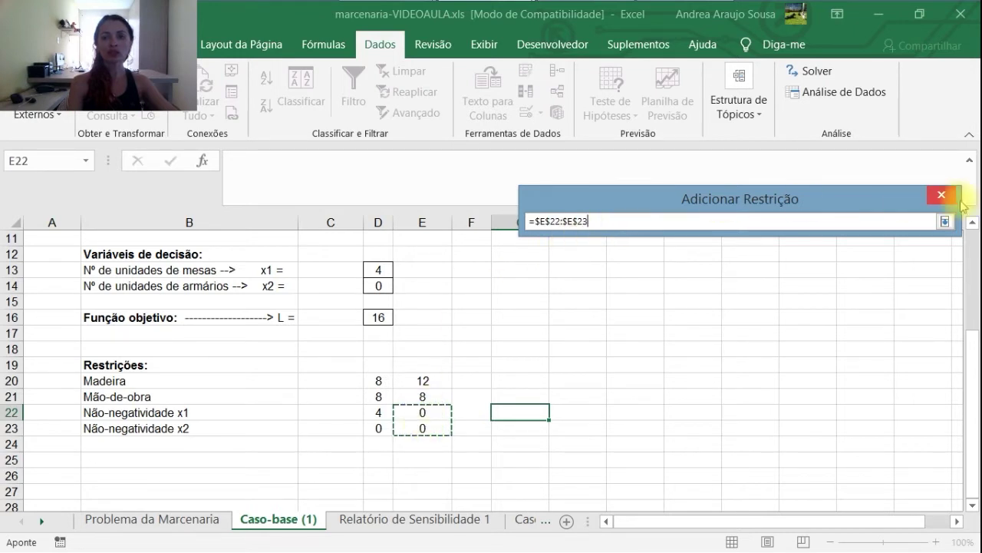
{"action": "left_click", "coordinate": [946, 222]}
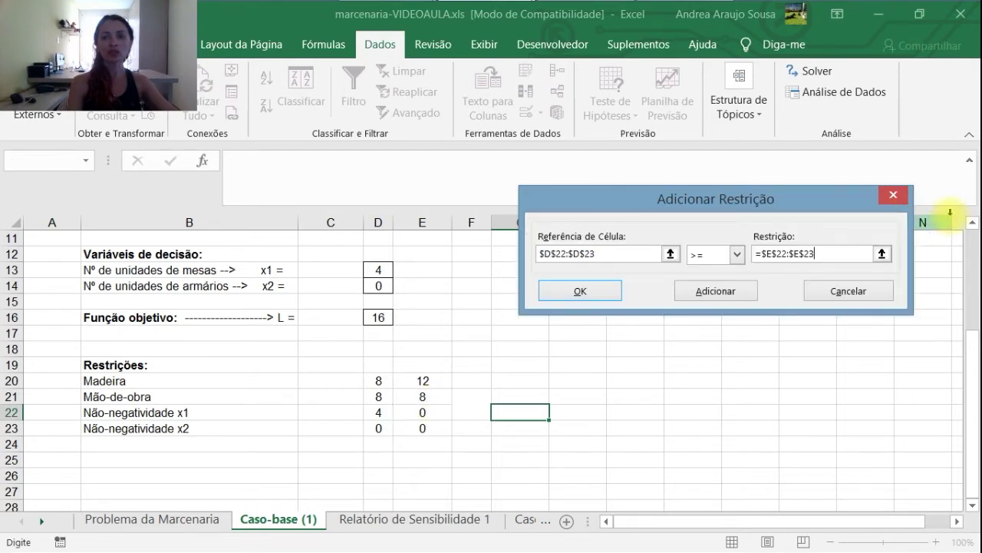
{"action": "left_click", "coordinate": [602, 297]}
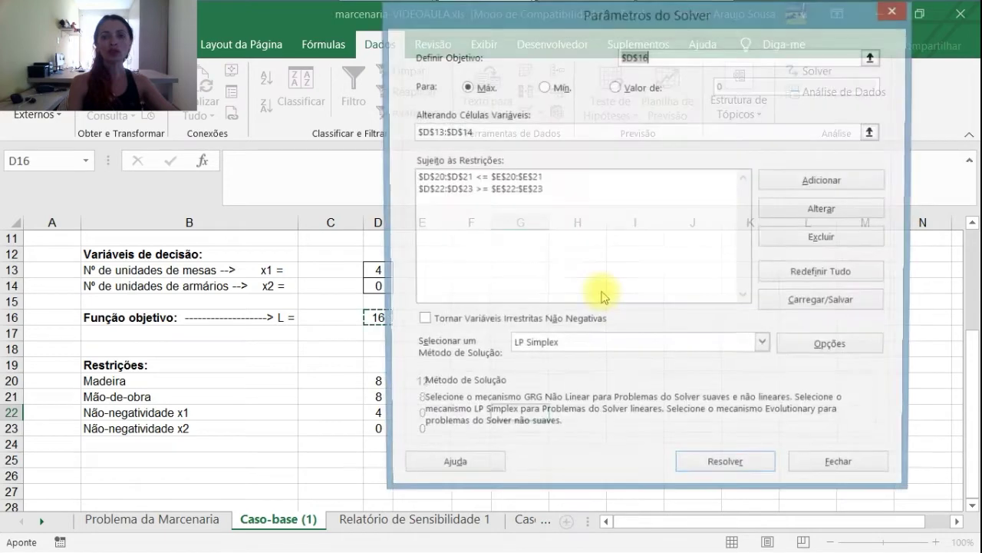
Try GRG Não Linear as the solving method, and set it back to LP Simplex
{"action": "left_click_drag", "start_coordinate": [517, 33], "coordinate": [708, 33]}
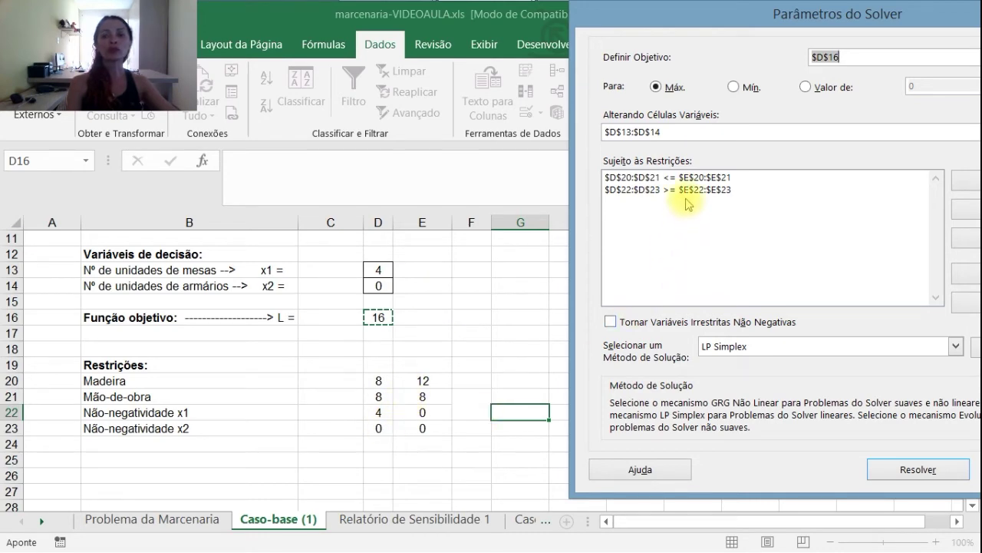
{"action": "left_click_drag", "start_coordinate": [801, 19], "coordinate": [705, 15]}
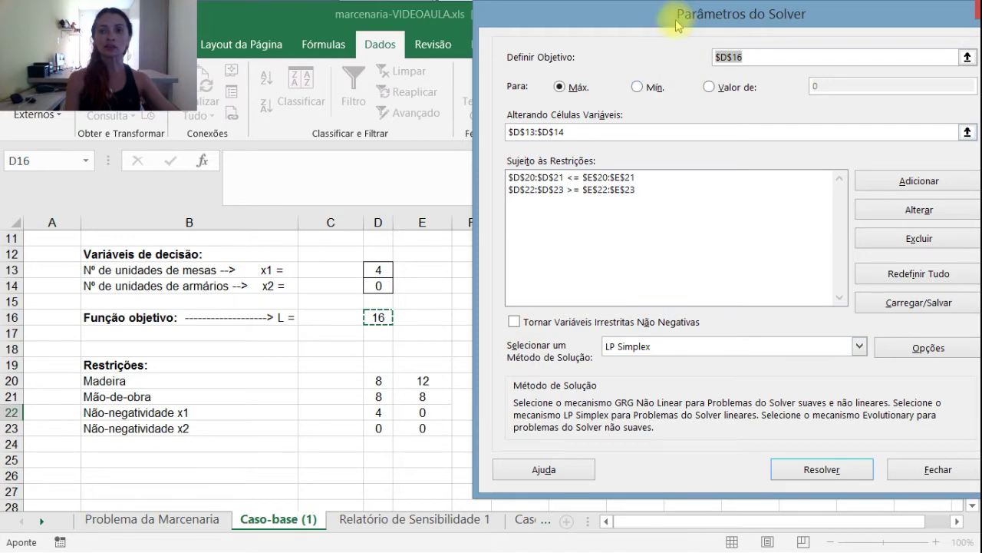
{"action": "left_click_drag", "start_coordinate": [681, 15], "coordinate": [664, 13]}
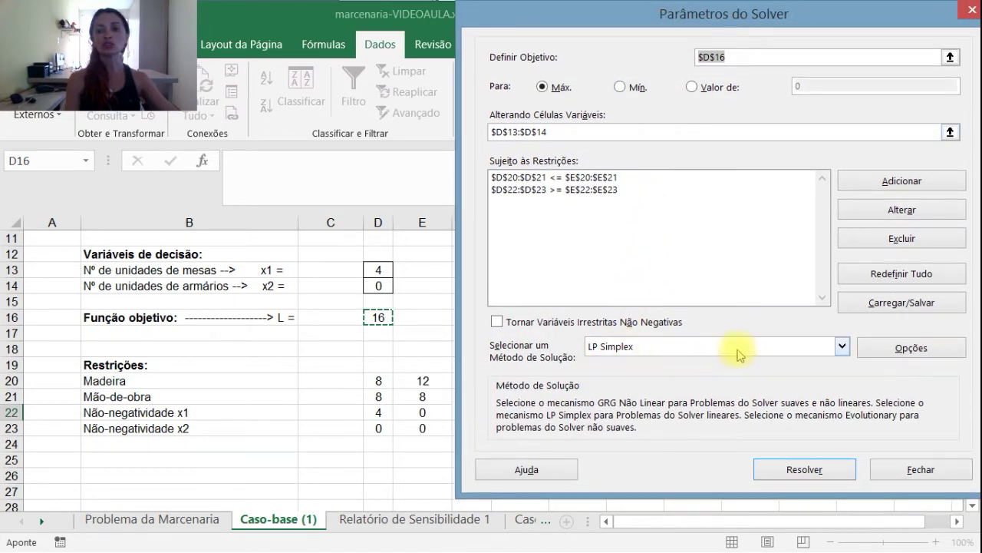
{"action": "left_click", "coordinate": [842, 349]}
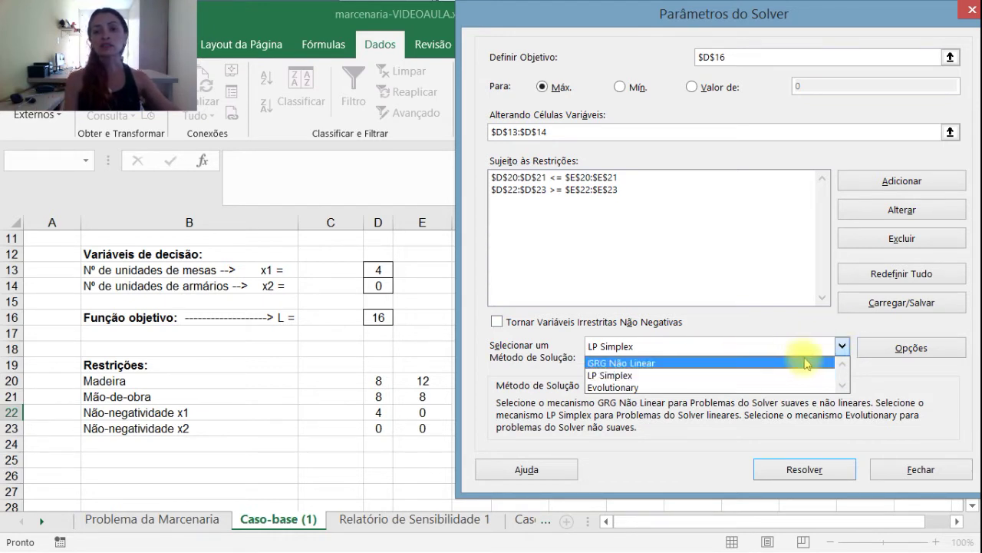
{"action": "left_click", "coordinate": [798, 363]}
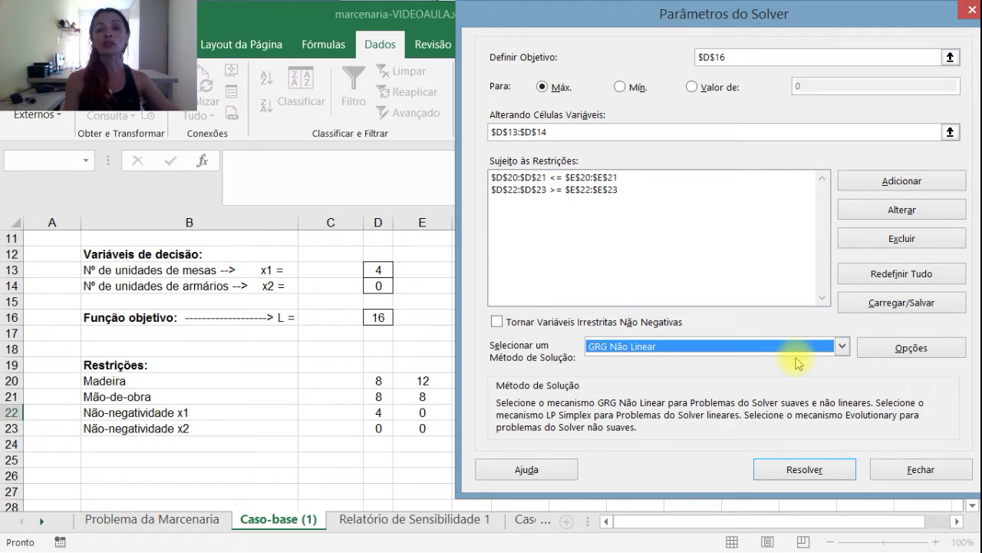
{"action": "left_click", "coordinate": [842, 346]}
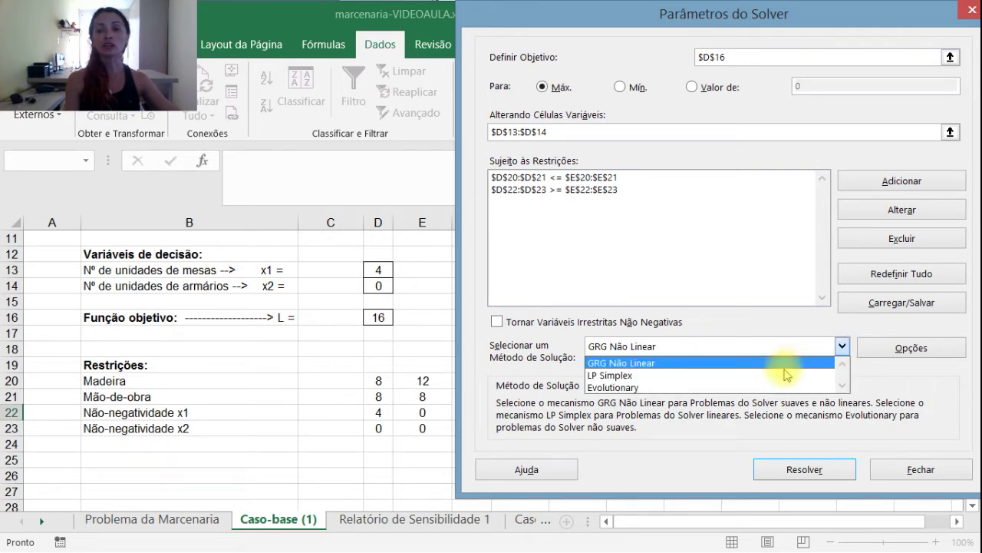
{"action": "left_click", "coordinate": [778, 375]}
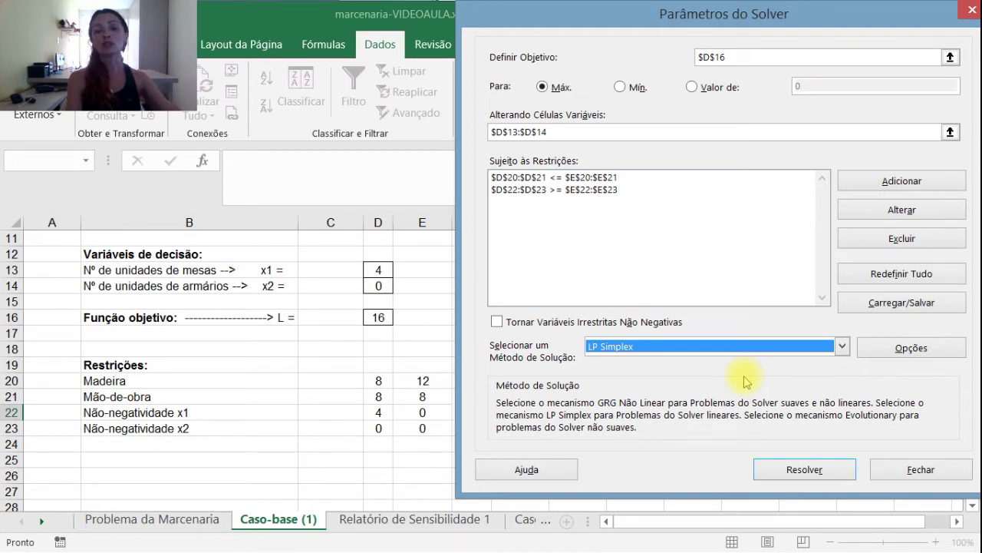
Solve the model and select the Resposta, Sensibilidade and Limites reports in the Solver results
{"action": "left_click", "coordinate": [805, 470]}
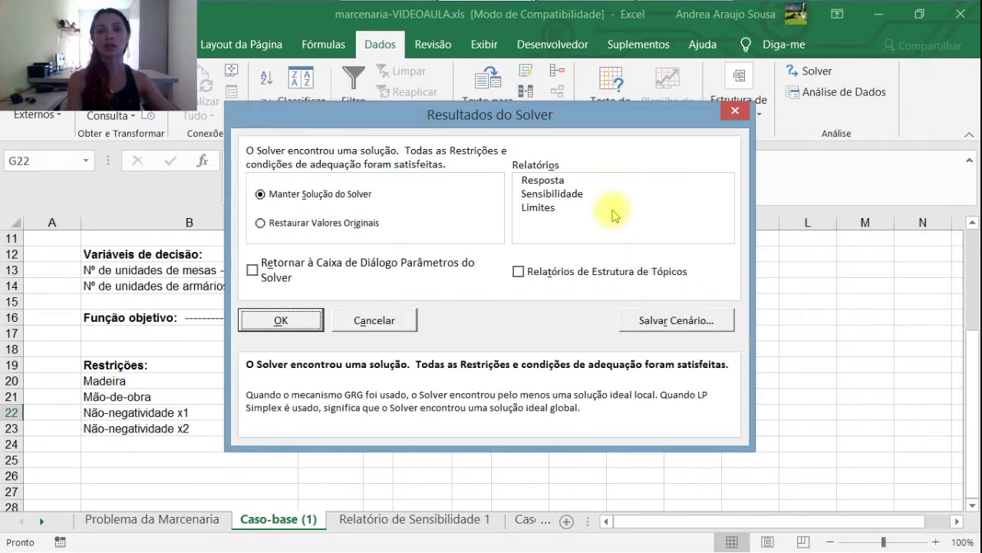
{"action": "left_click_drag", "start_coordinate": [429, 121], "coordinate": [645, 28]}
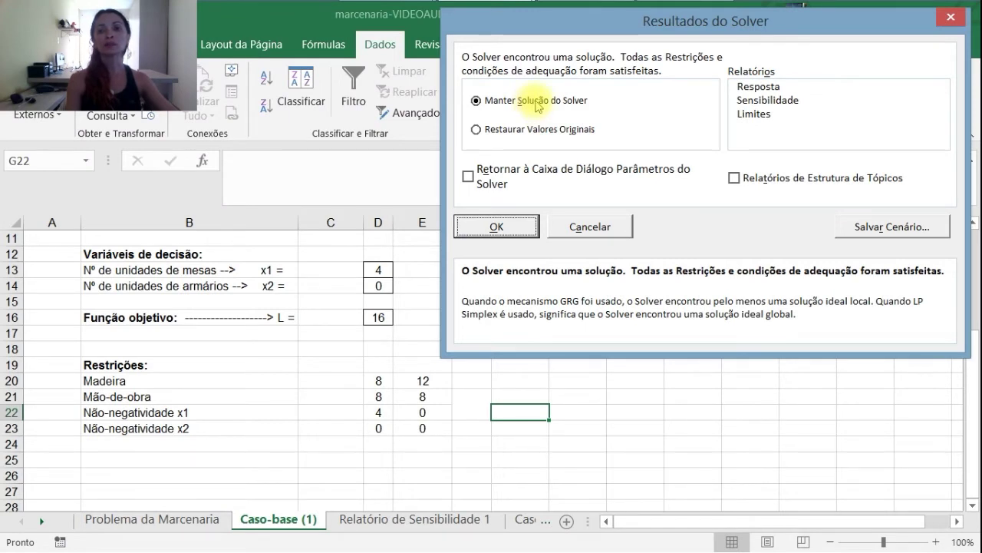
{"action": "left_click", "coordinate": [758, 86]}
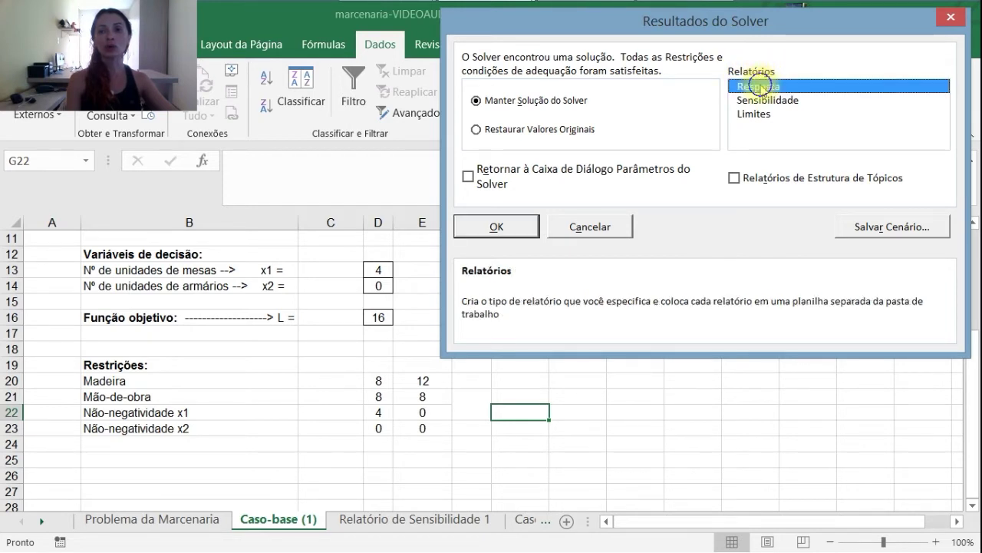
{"action": "left_click", "coordinate": [770, 101]}
{"action": "left_click", "coordinate": [770, 114]}
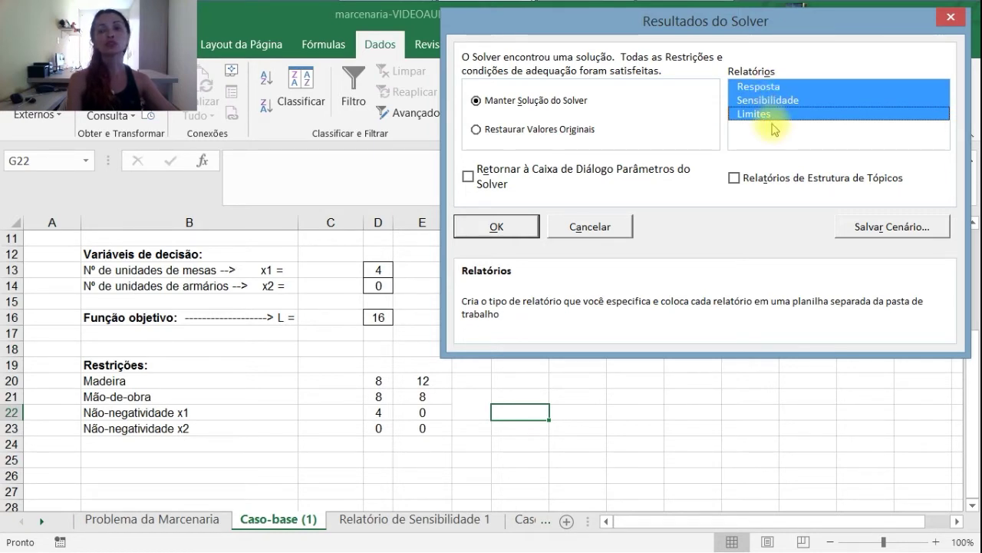
Keep the Solver solution and generate only the Sensibilidade report, leaving Resposta and Limites unselected
{"action": "left_click", "coordinate": [771, 114]}
{"action": "left_click", "coordinate": [770, 91]}
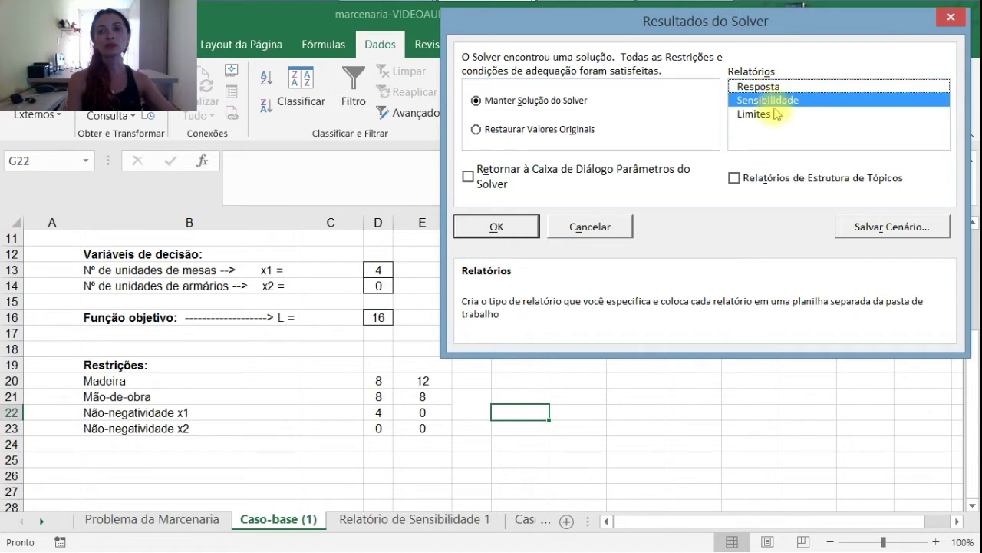
{"action": "left_click", "coordinate": [773, 100]}
{"action": "left_click", "coordinate": [788, 100]}
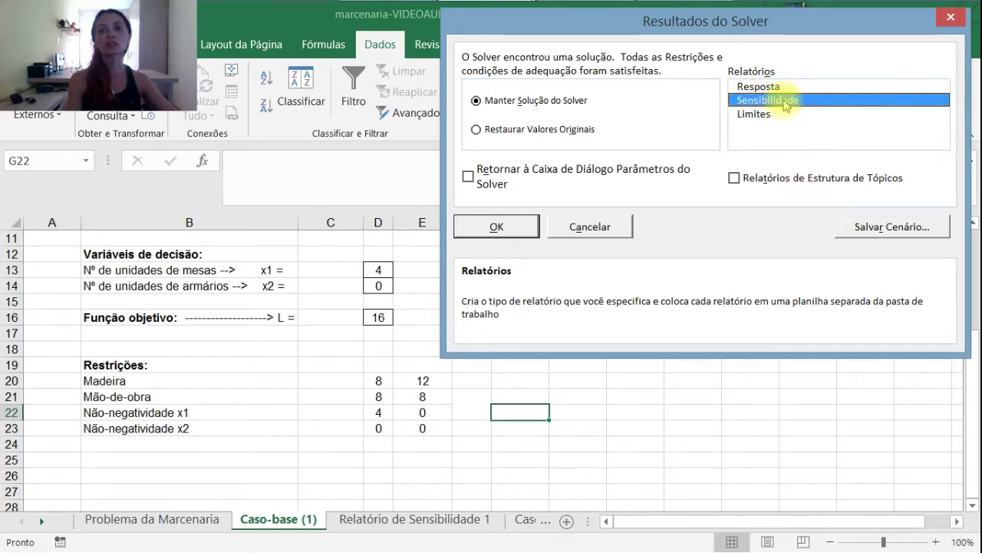
{"action": "left_click", "coordinate": [747, 100]}
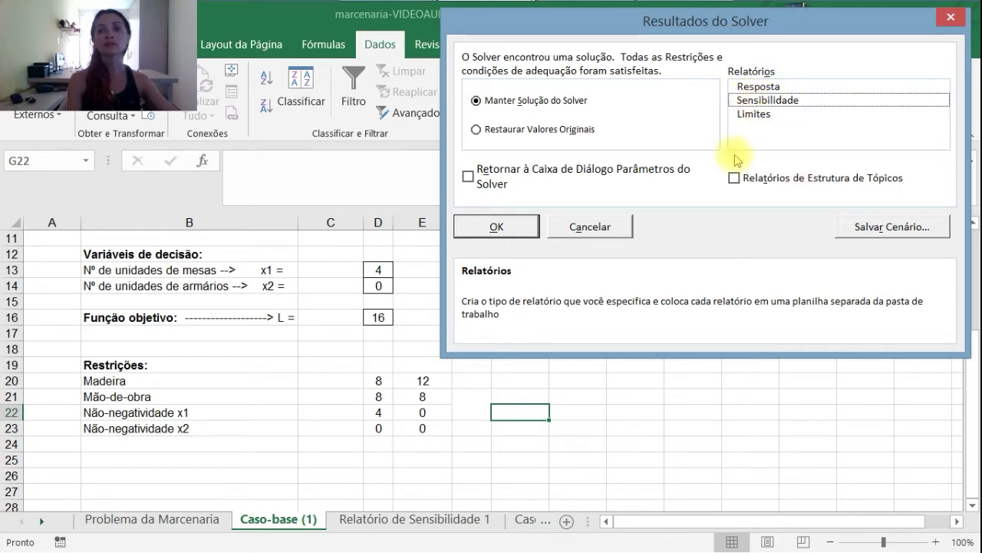
{"action": "left_click", "coordinate": [758, 100]}
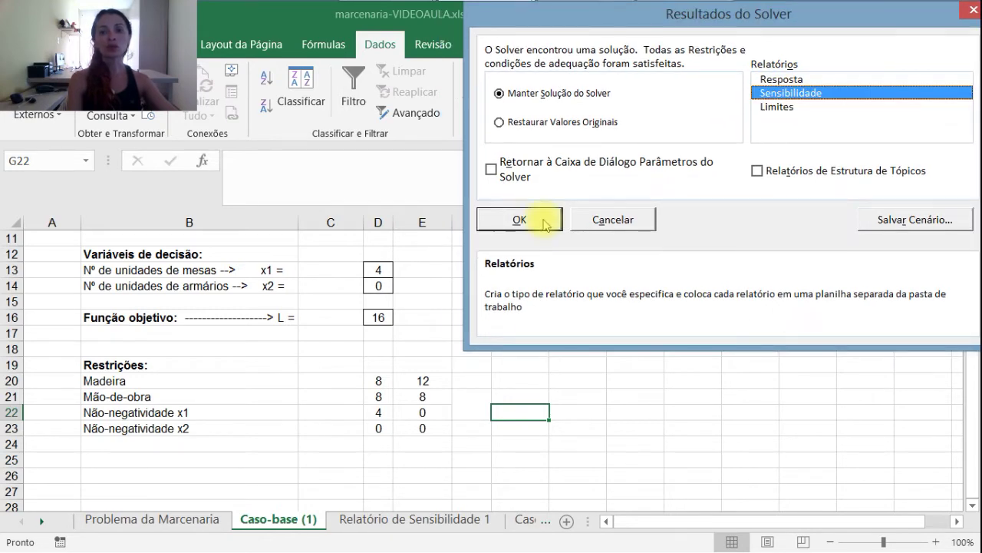
{"action": "left_click", "coordinate": [543, 220]}
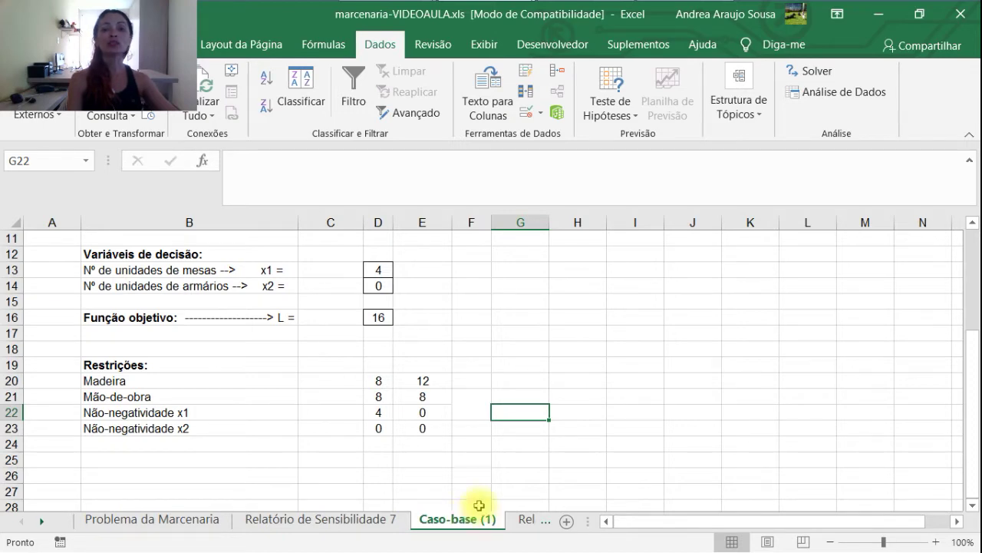
Examine the variable cells and constraints sections in the Relatório de Sensibilidade 7 and Relatório de Sensibilidade 1 sheets
{"action": "left_click", "coordinate": [328, 522]}
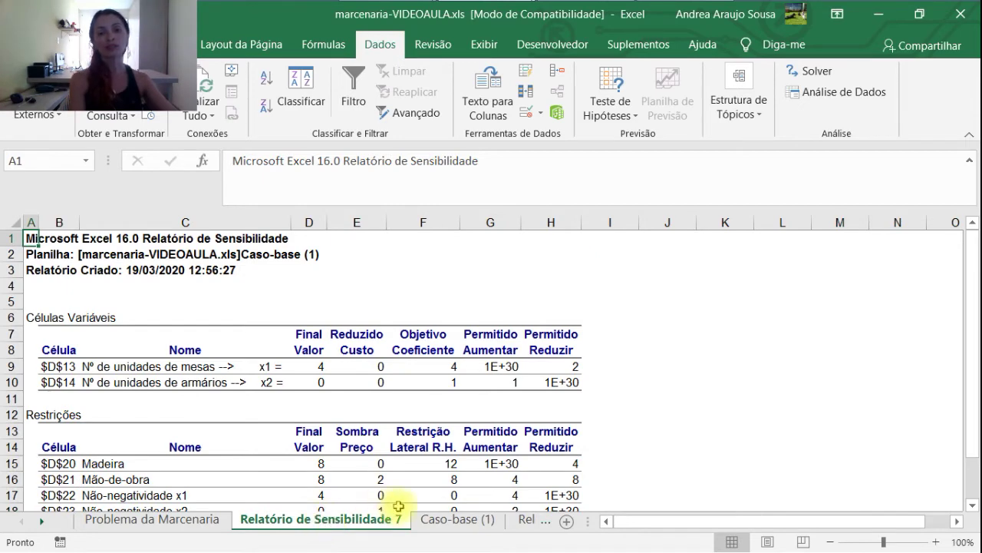
{"action": "left_click", "coordinate": [447, 521]}
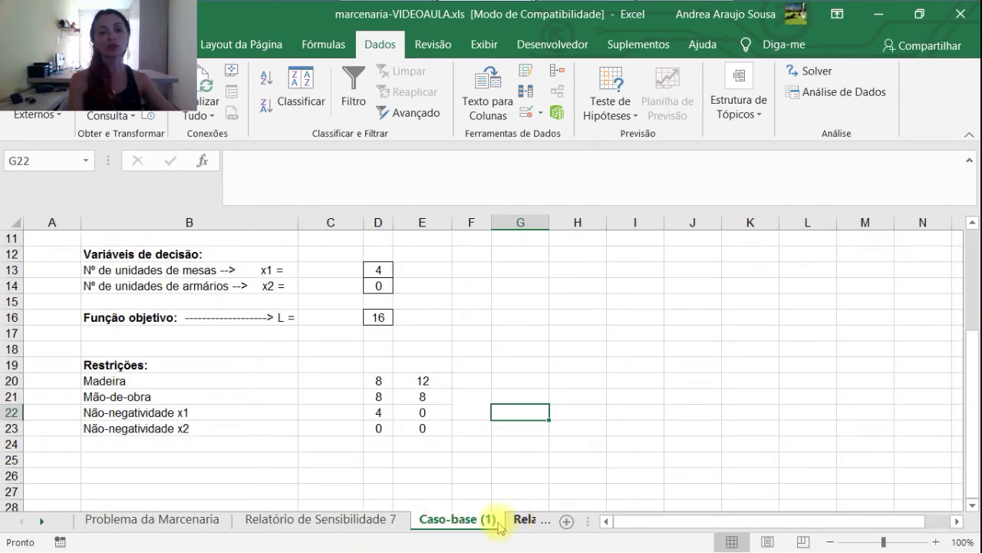
{"action": "left_click", "coordinate": [525, 521]}
{"action": "left_click", "coordinate": [21, 521]}
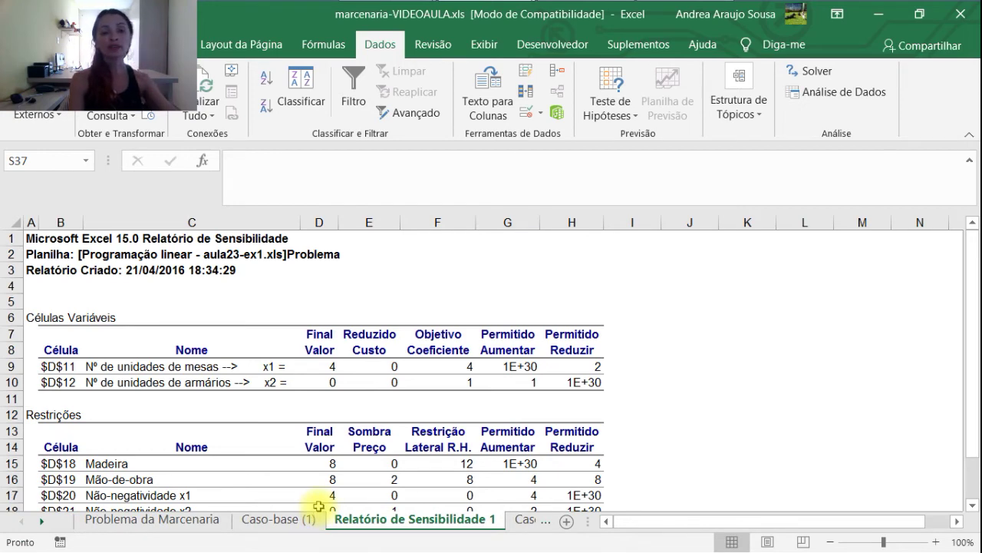
{"action": "left_click", "coordinate": [290, 519]}
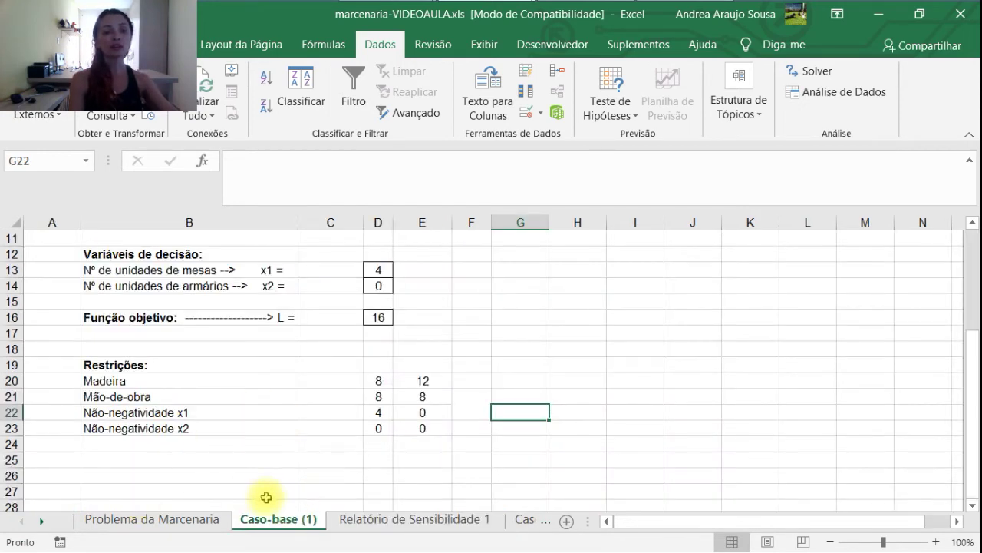
{"action": "left_click", "coordinate": [415, 520]}
{"action": "scroll", "coordinate": [449, 391], "scroll_direction": "down", "scroll_amount": 1}
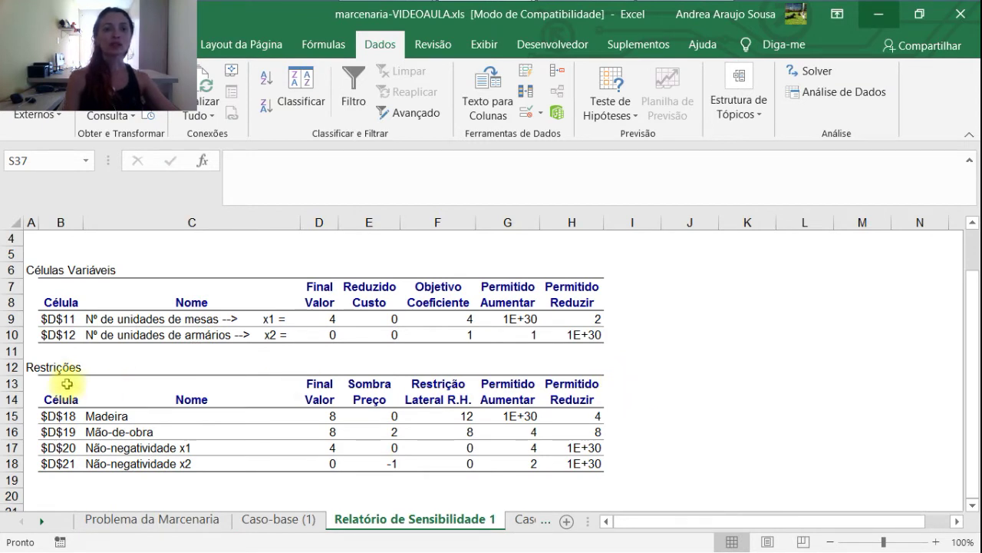
{"action": "left_click", "coordinate": [166, 319]}
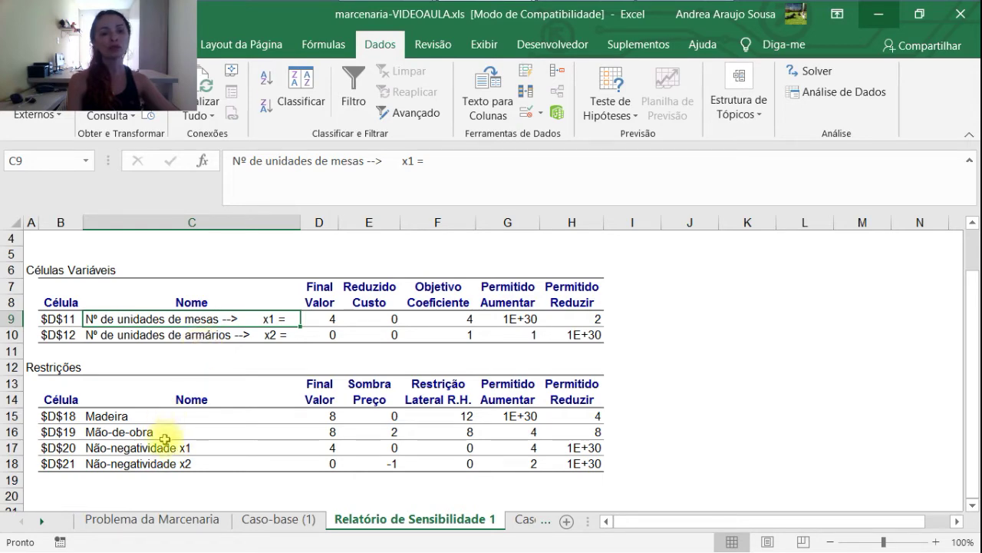
Review the decision variable labels in B13:B14 and the constraint labels in B20:B23 on the Caso-base (1) sheet
{"action": "left_click", "coordinate": [297, 522]}
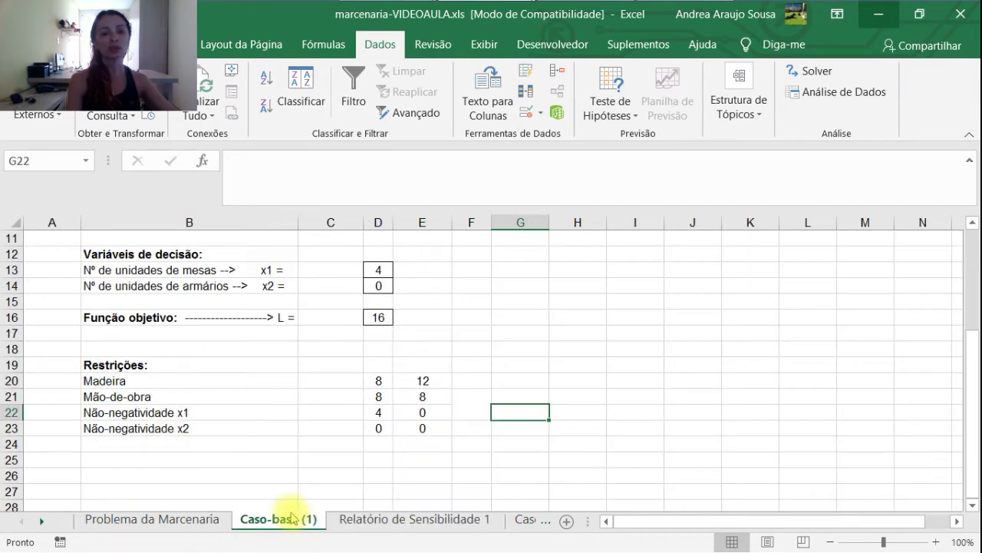
{"action": "left_click", "coordinate": [122, 272]}
{"action": "left_click", "coordinate": [123, 288]}
{"action": "left_click", "coordinate": [131, 383]}
{"action": "left_click", "coordinate": [127, 397]}
{"action": "left_click", "coordinate": [131, 413]}
{"action": "left_click", "coordinate": [133, 428]}
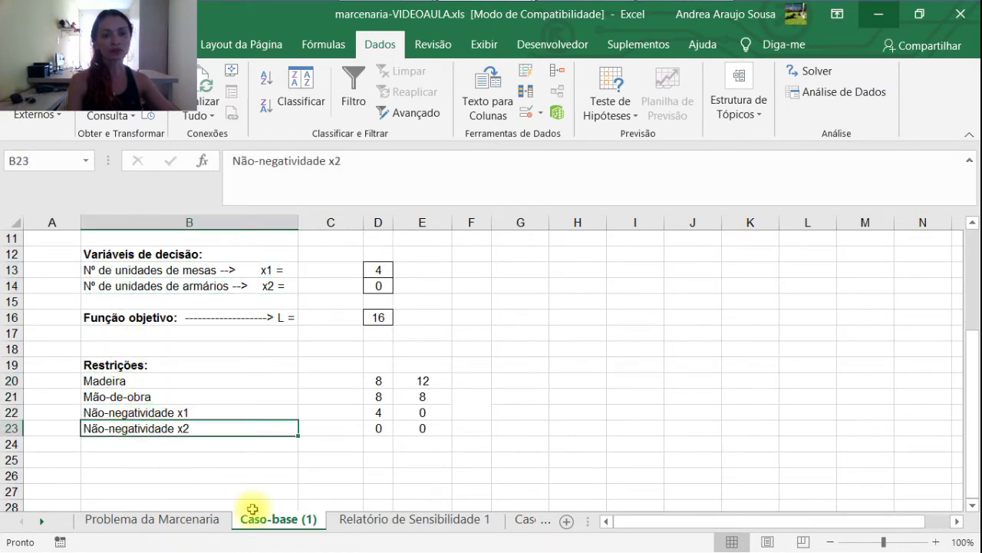
Examine the Restrições section of Relatório de Sensibilidade 1 and compare it with the Problema da Marcenaria slide
{"action": "left_click", "coordinate": [383, 520]}
{"action": "scroll", "coordinate": [246, 398], "scroll_direction": "up", "scroll_amount": 1}
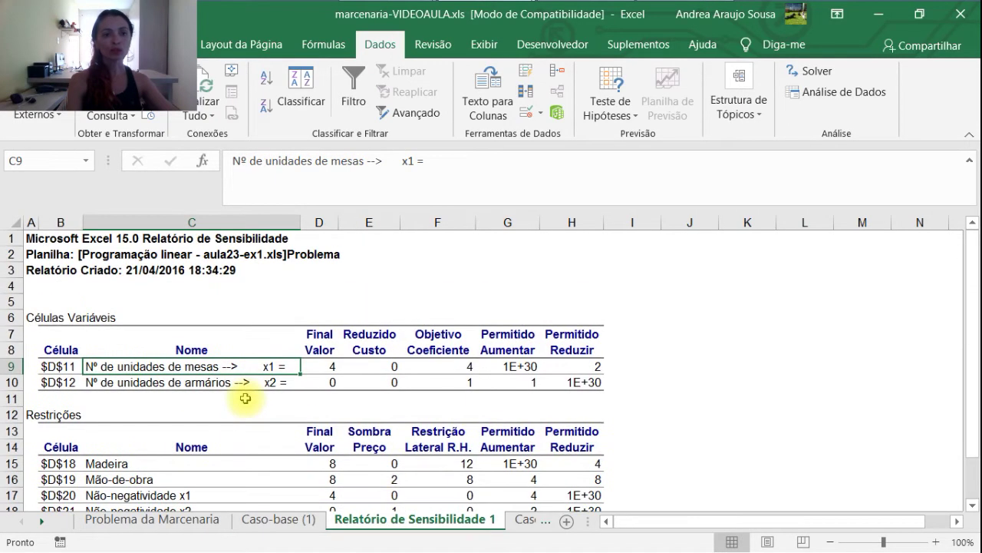
{"action": "scroll", "coordinate": [245, 397], "scroll_direction": "down", "scroll_amount": 3}
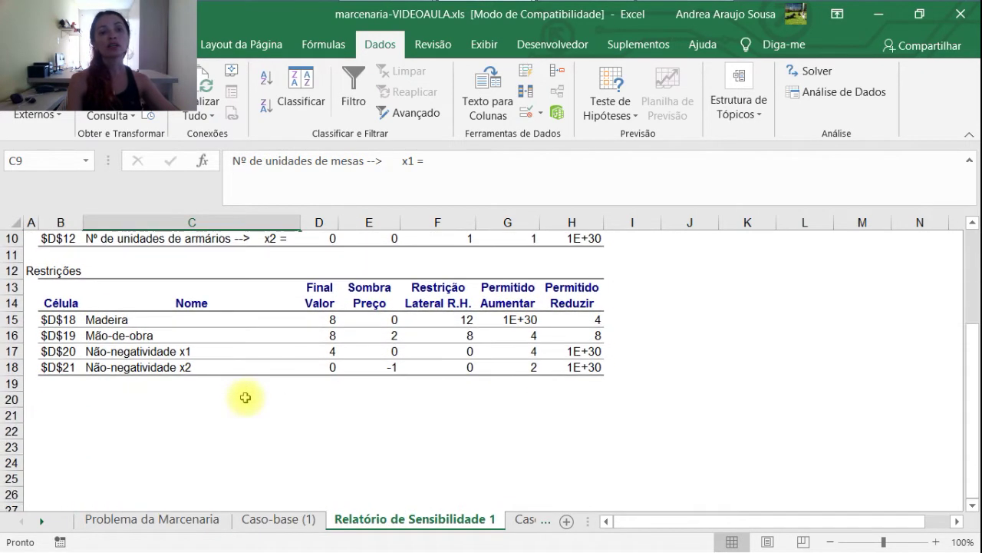
{"action": "scroll", "coordinate": [245, 398], "scroll_direction": "up", "scroll_amount": 3}
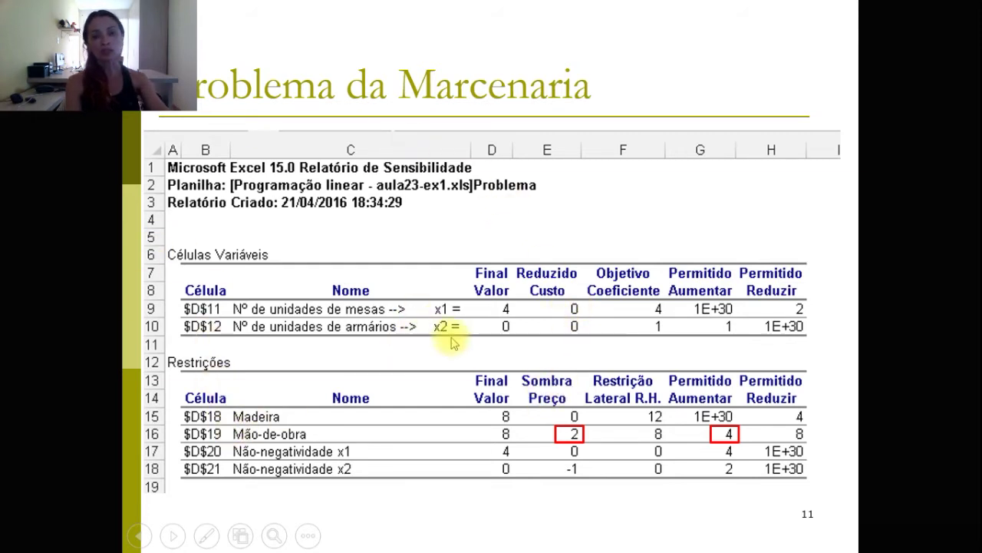
{"action": "key", "text": "alt+Tab"}
{"action": "scroll", "coordinate": [454, 349], "scroll_direction": "down", "scroll_amount": 1}
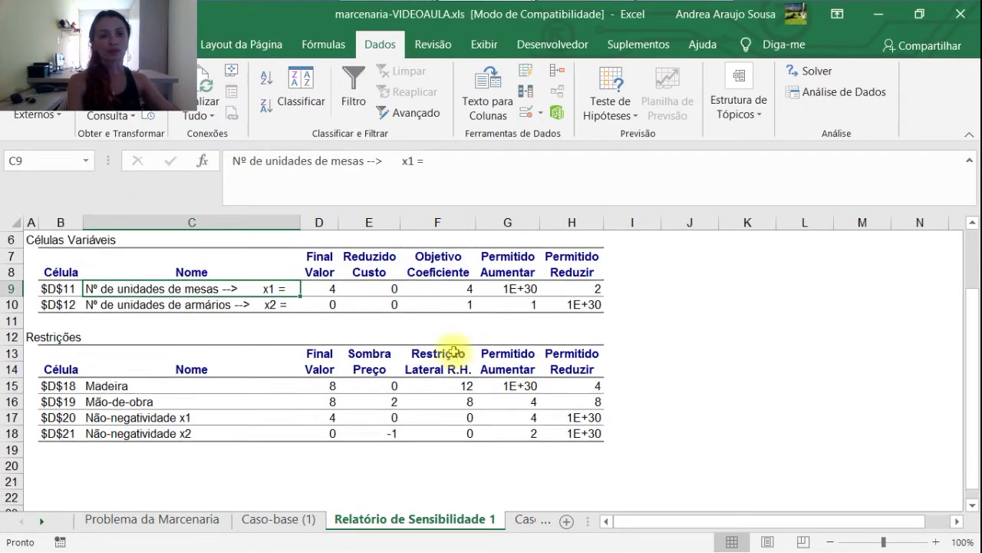
{"action": "scroll", "coordinate": [454, 351], "scroll_direction": "down", "scroll_amount": 1}
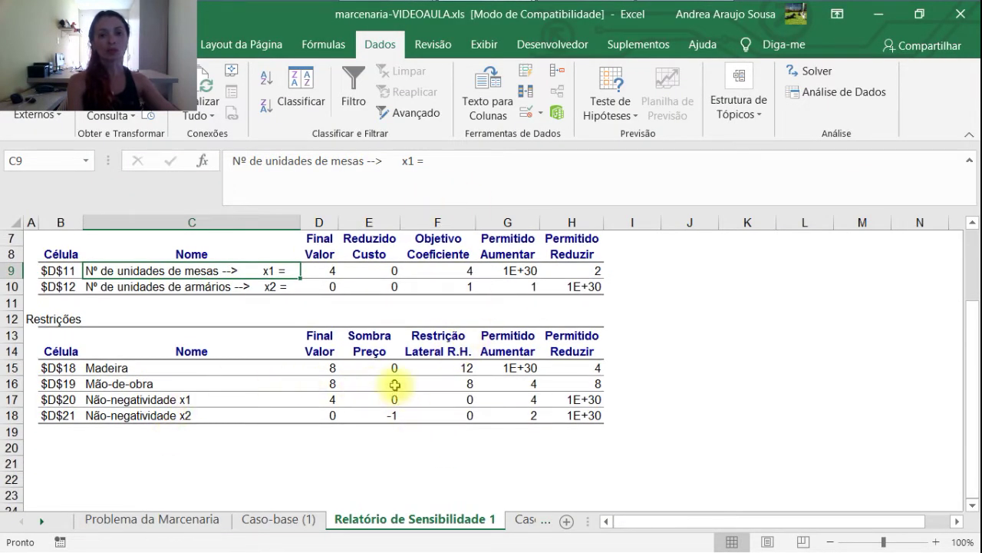
{"action": "key", "text": "alt+Tab"}
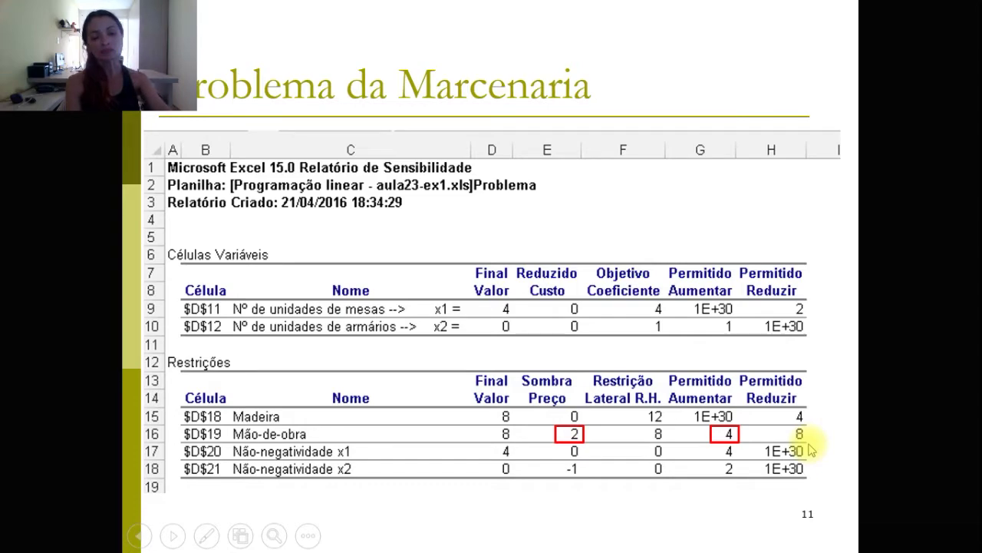
{"action": "key", "text": "alt+Tab"}
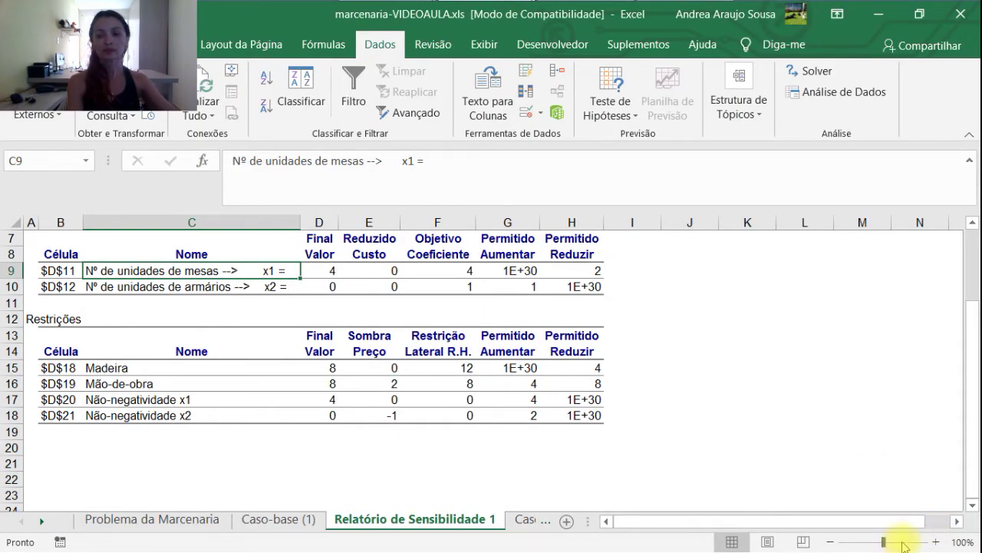
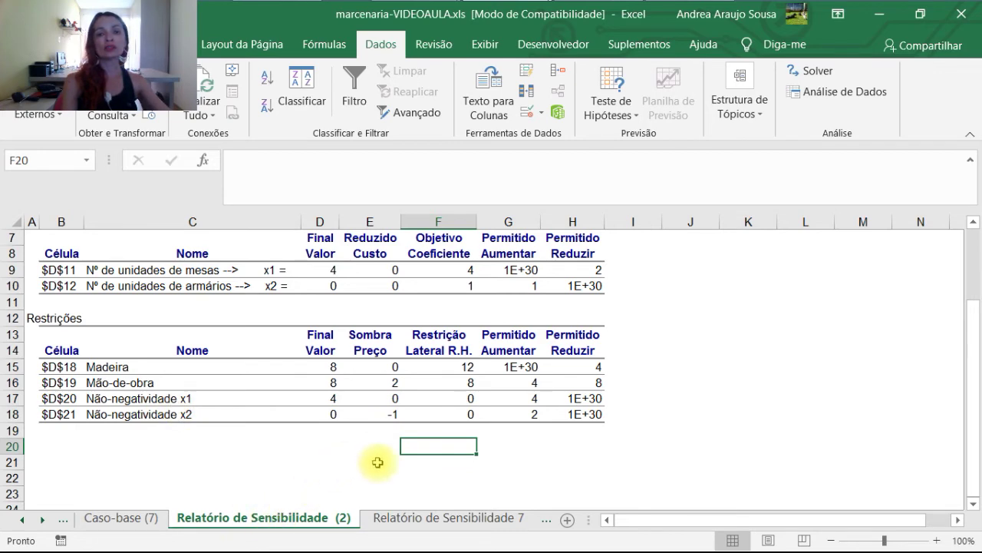
Examine the final values of both variables, the shadow prices and the Mão-de-obra allowable increase in Relatório de Sensibilidade (2)
{"action": "scroll", "coordinate": [376, 464], "scroll_direction": "up", "scroll_amount": 1}
{"action": "scroll", "coordinate": [377, 471], "scroll_direction": "down", "scroll_amount": 1}
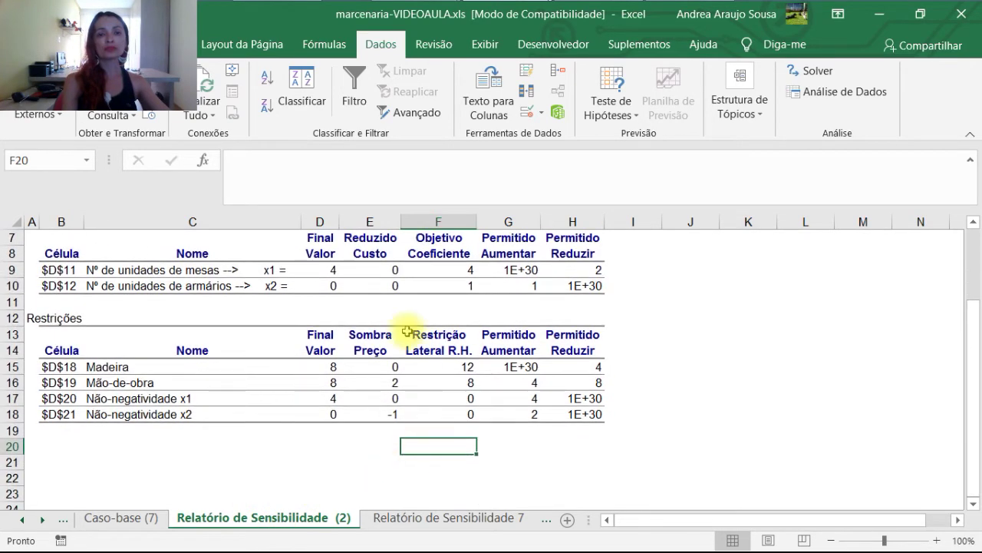
{"action": "left_click", "coordinate": [334, 271]}
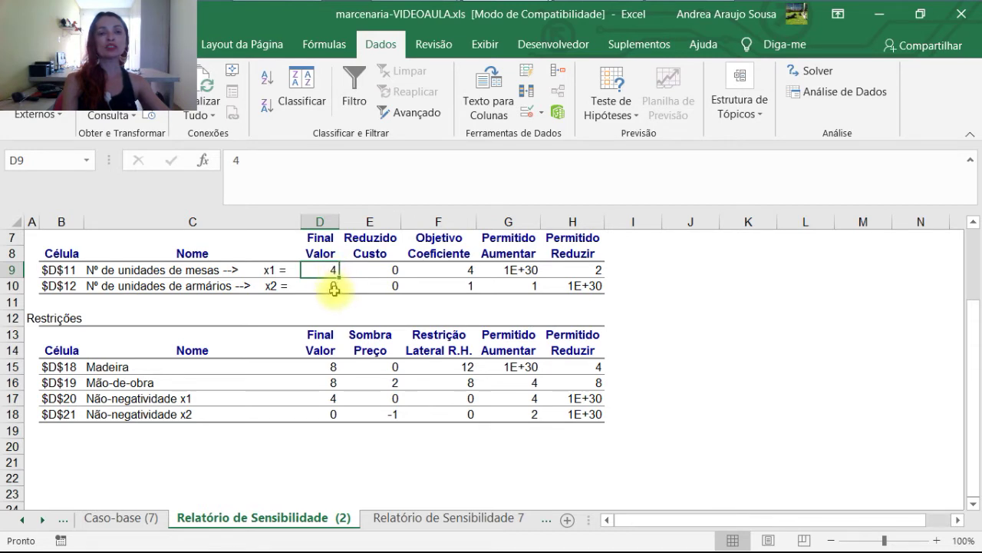
{"action": "left_click", "coordinate": [334, 287]}
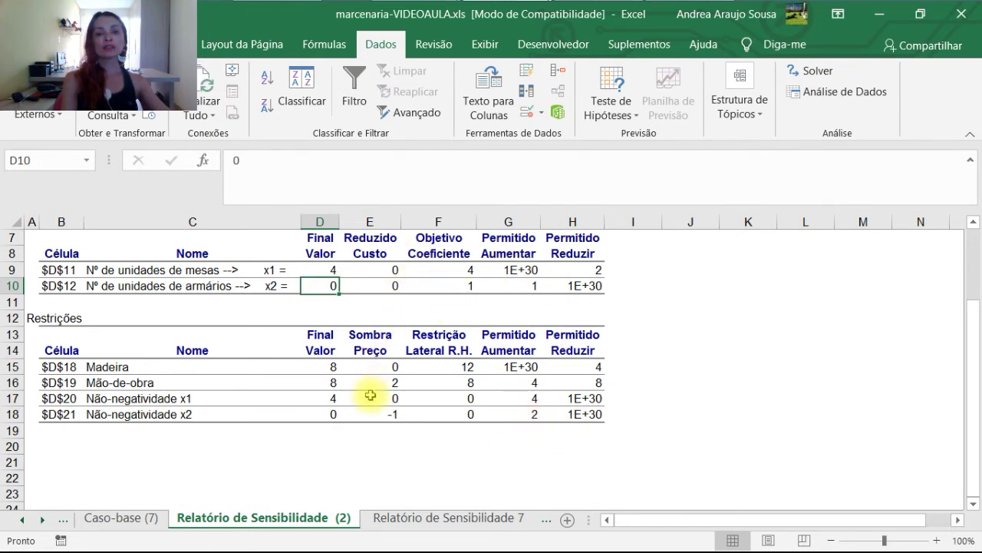
{"action": "left_click", "coordinate": [395, 415]}
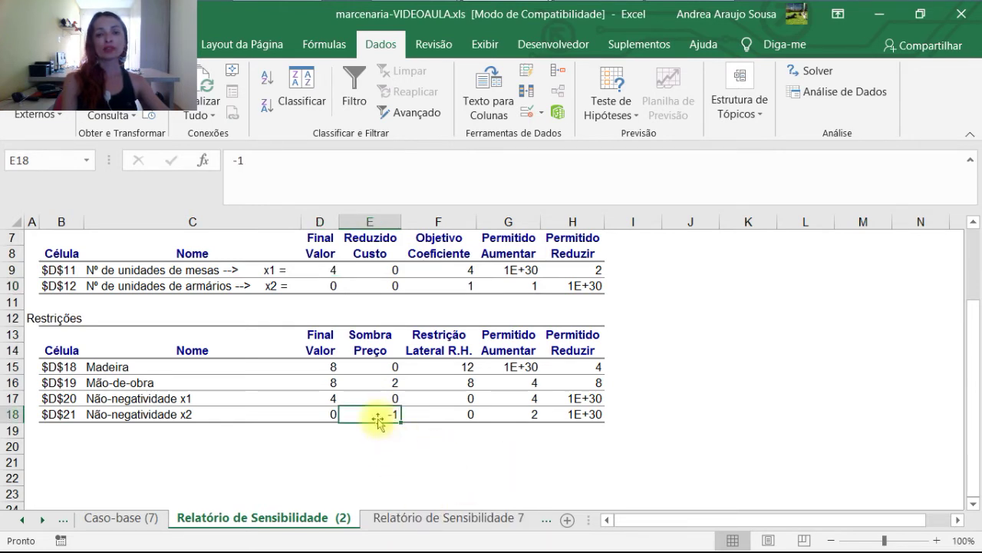
{"action": "left_click", "coordinate": [394, 383]}
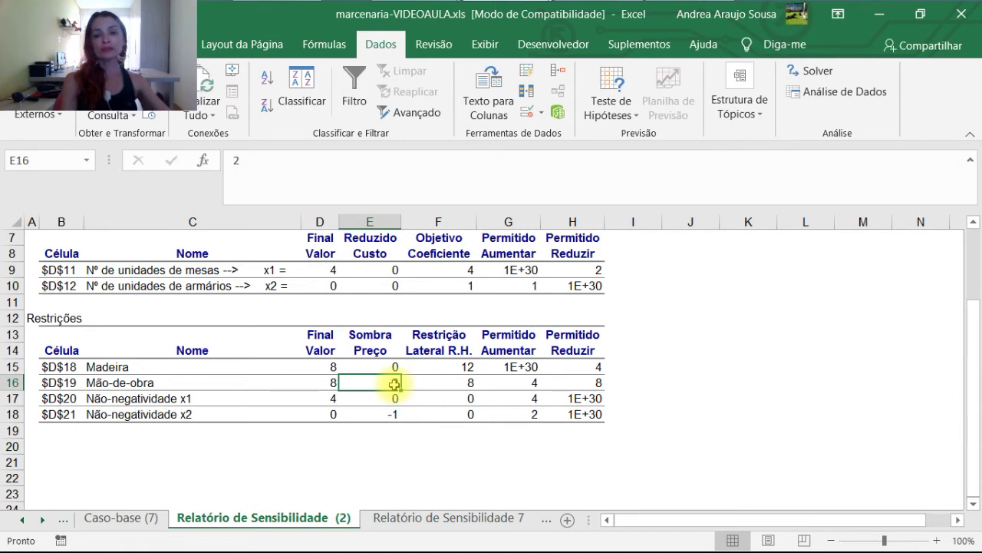
{"action": "left_click", "coordinate": [538, 382]}
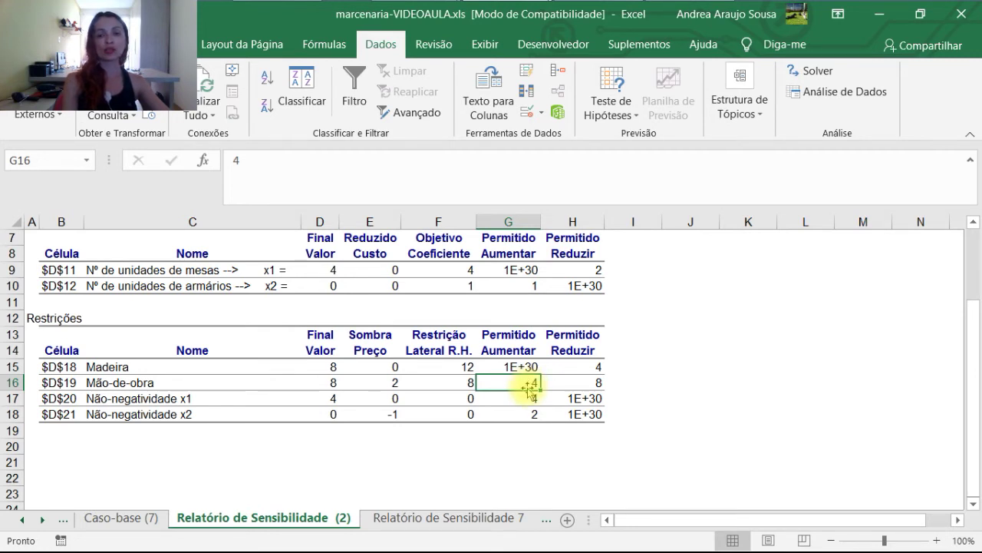
Examine the shadow price and allowable increase of Não-negatividade x2, the armários allowable increase, and the objective coefficients in F9:F10
{"action": "left_click", "coordinate": [397, 415]}
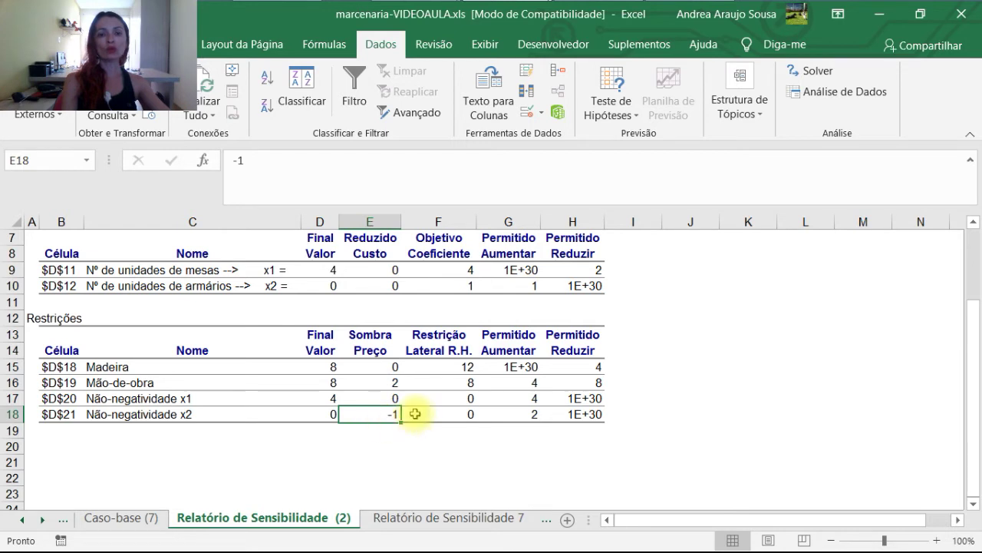
{"action": "left_click", "coordinate": [539, 287]}
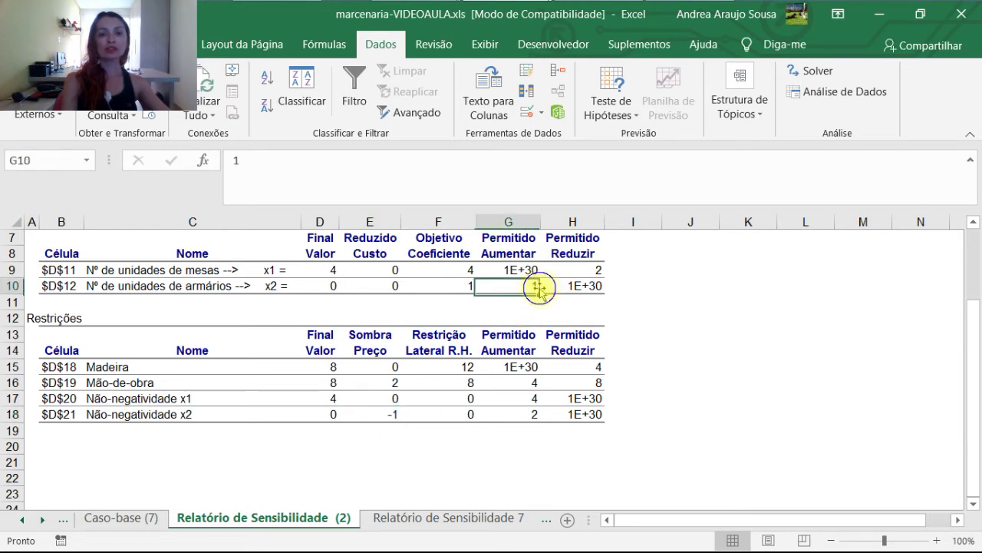
{"action": "left_click", "coordinate": [394, 415]}
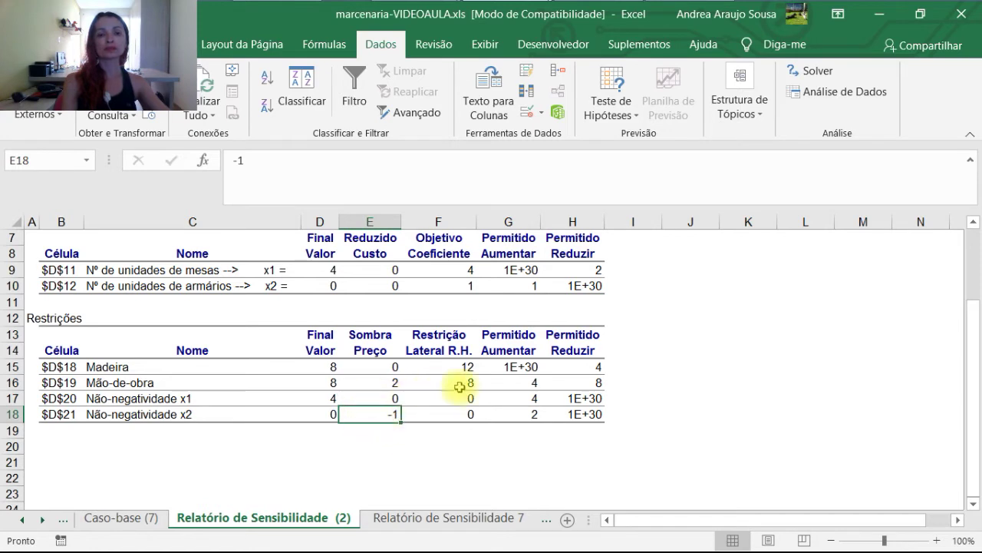
{"action": "left_click", "coordinate": [539, 415]}
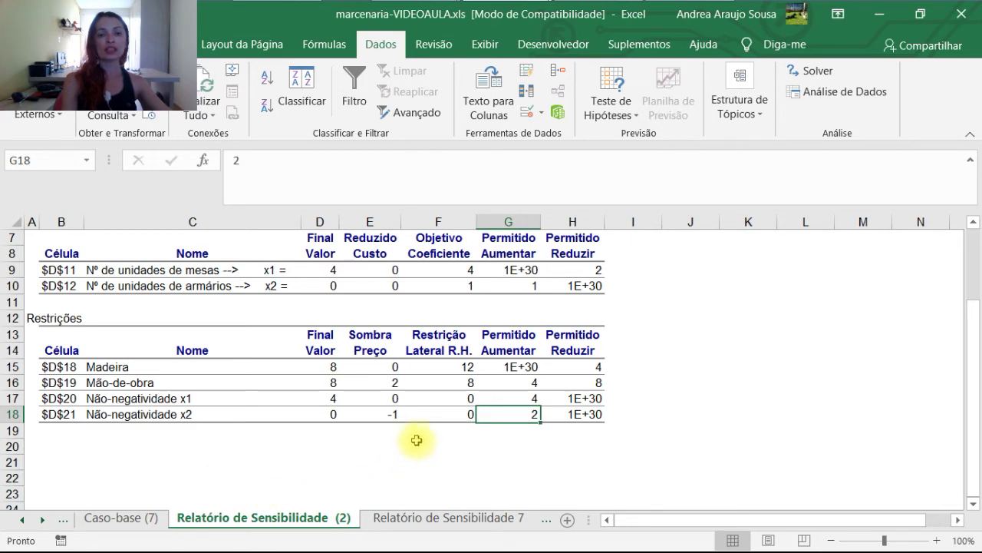
{"action": "left_click", "coordinate": [396, 416]}
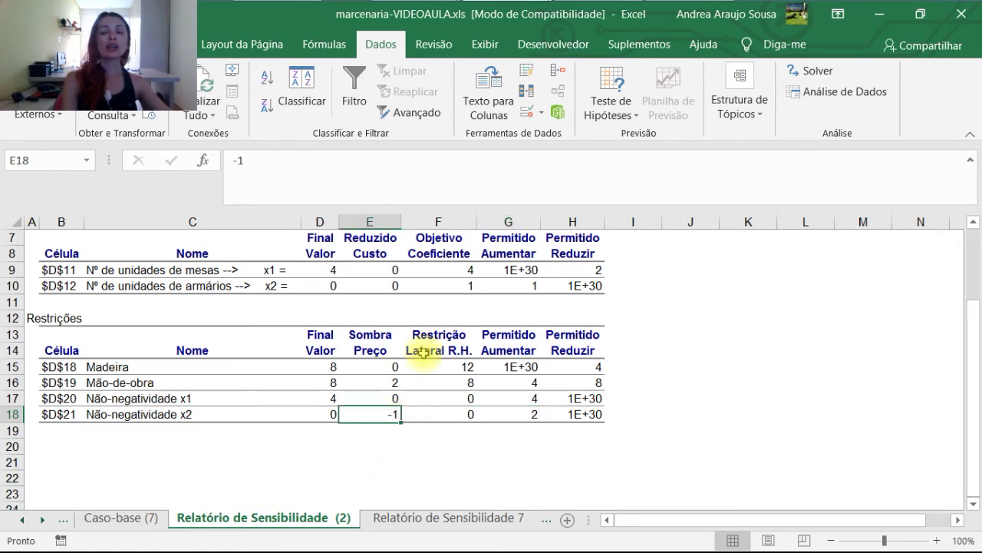
{"action": "left_click", "coordinate": [471, 288]}
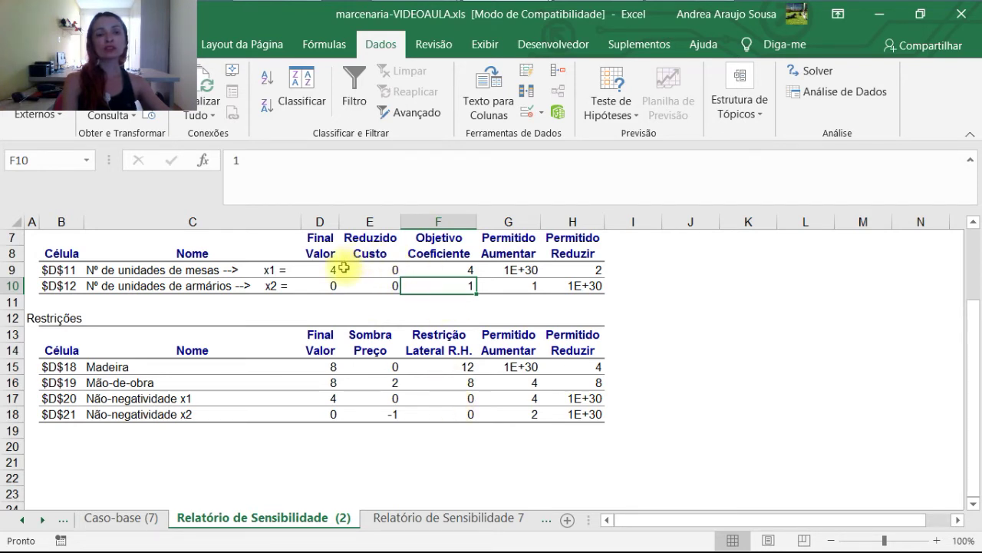
{"action": "left_click", "coordinate": [470, 271]}
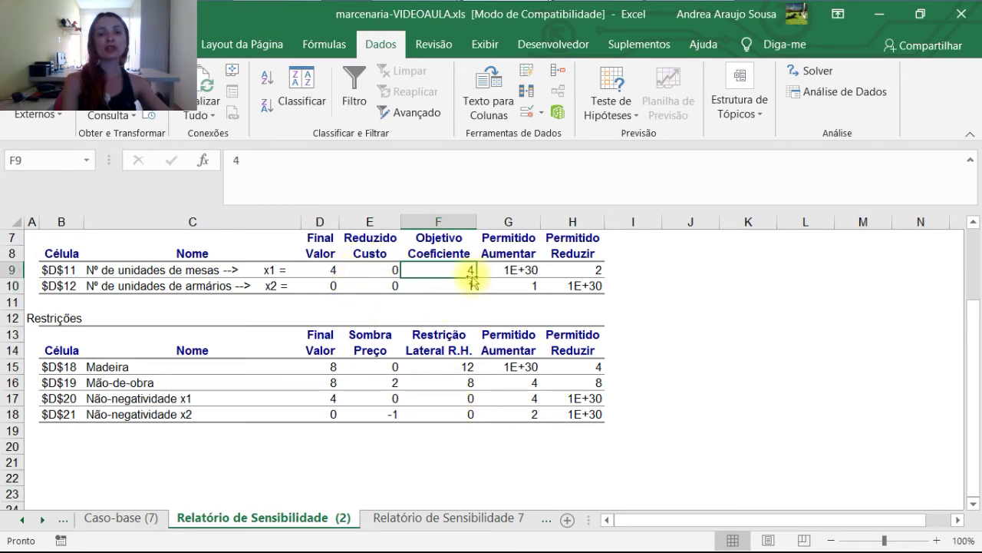
{"action": "left_click", "coordinate": [470, 284]}
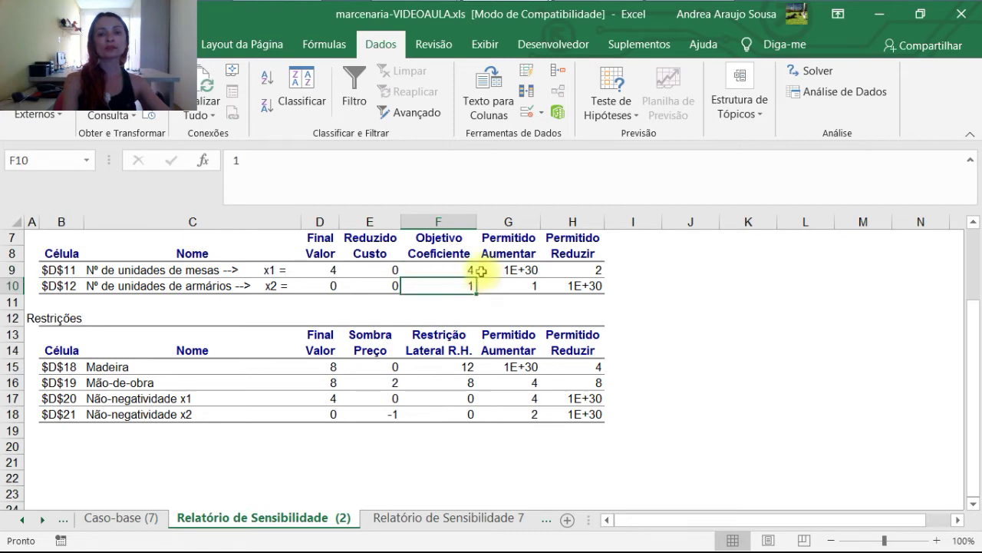
Examine the shadow price of Não-negatividade x2, and the x2 coefficient of the objective function in C3 on the Caso-base (7) sheet
{"action": "left_click", "coordinate": [393, 412]}
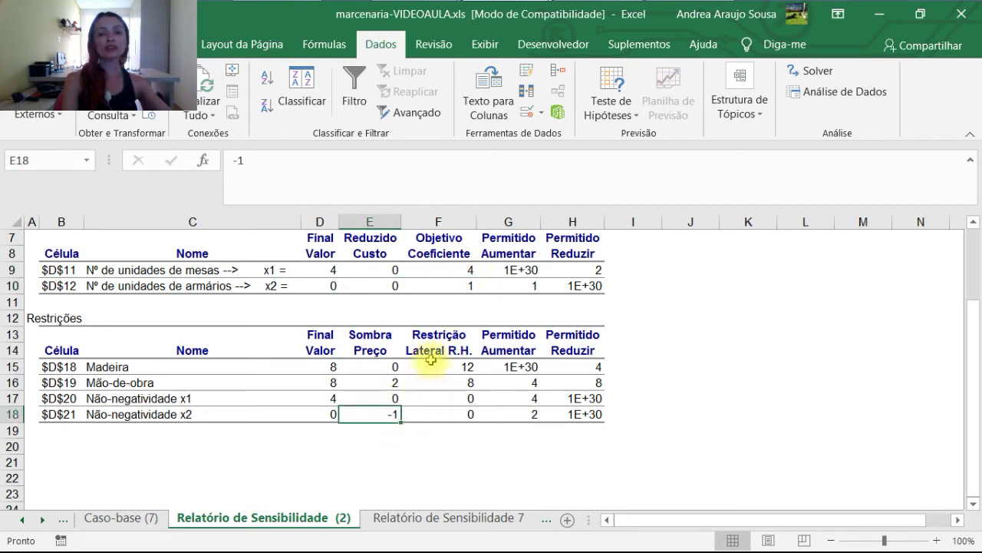
{"action": "left_click", "coordinate": [136, 520]}
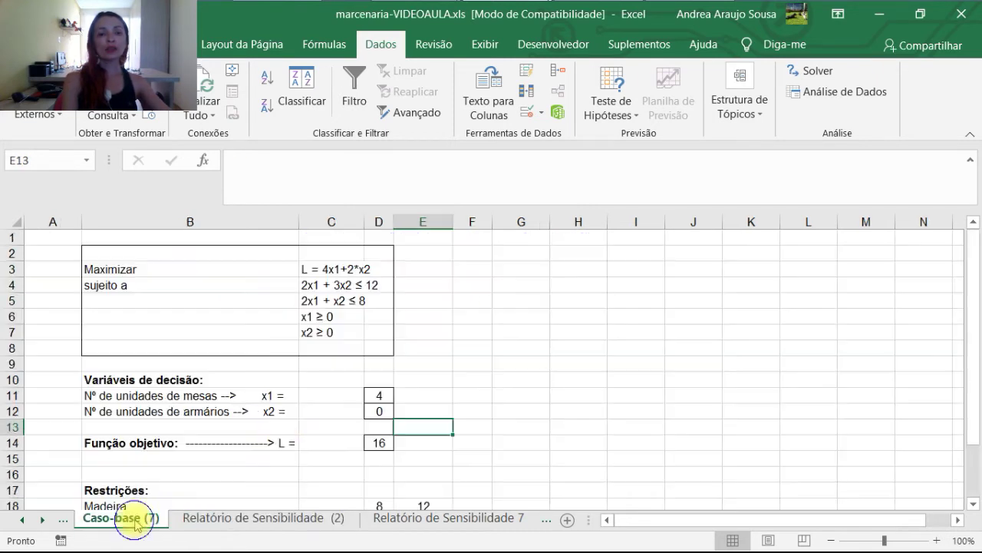
{"action": "left_click", "coordinate": [312, 269]}
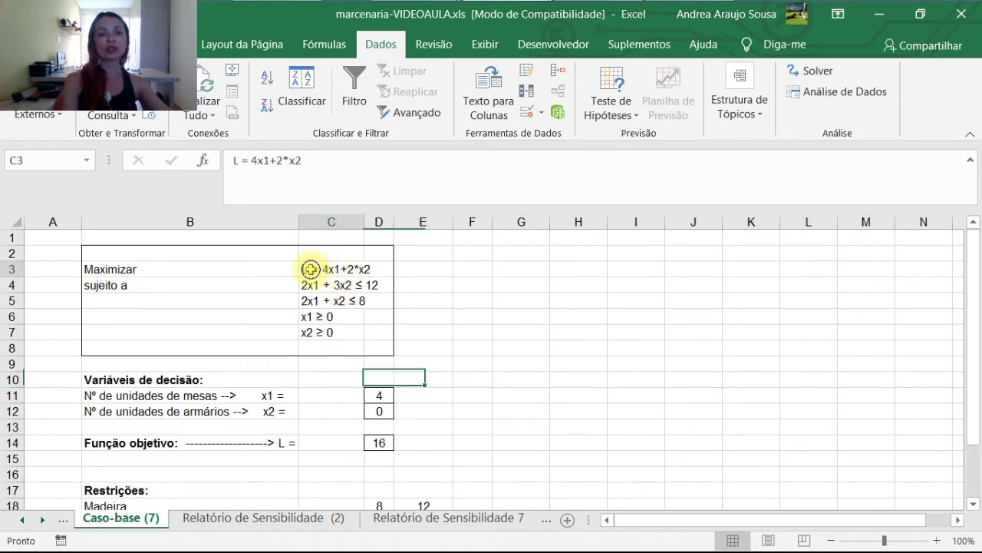
{"action": "double_click", "coordinate": [279, 161]}
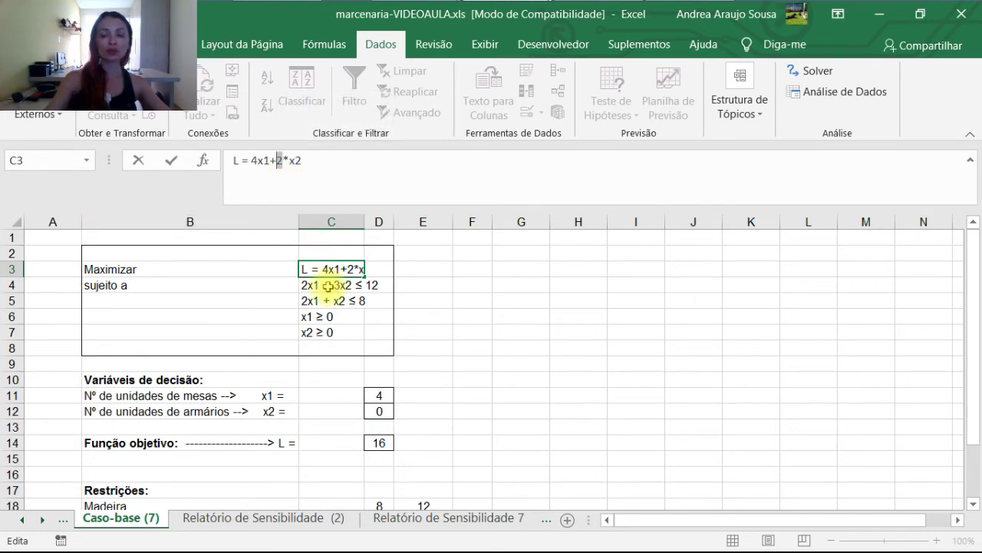
{"action": "left_click", "coordinate": [328, 286]}
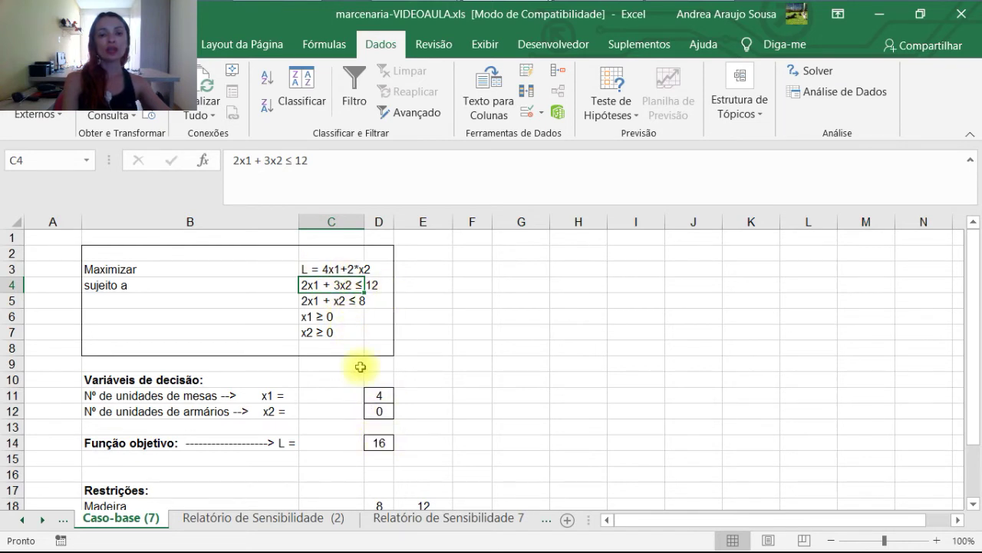
Solve the Caso-base (7) model with Solver, maximizing D14 by changing D11:D12 with LP Simplex, and keep the Solver solution
{"action": "left_click", "coordinate": [383, 443]}
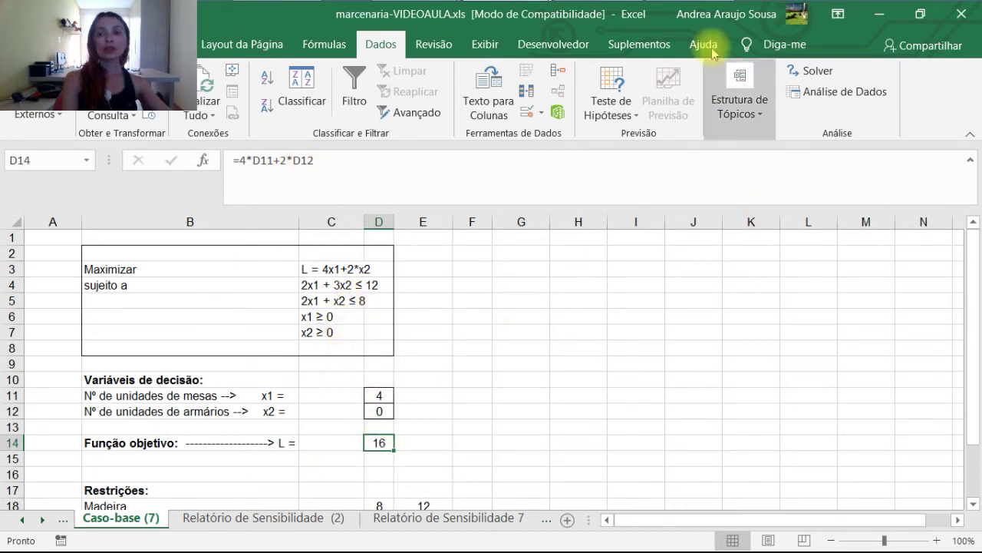
{"action": "left_click", "coordinate": [805, 71]}
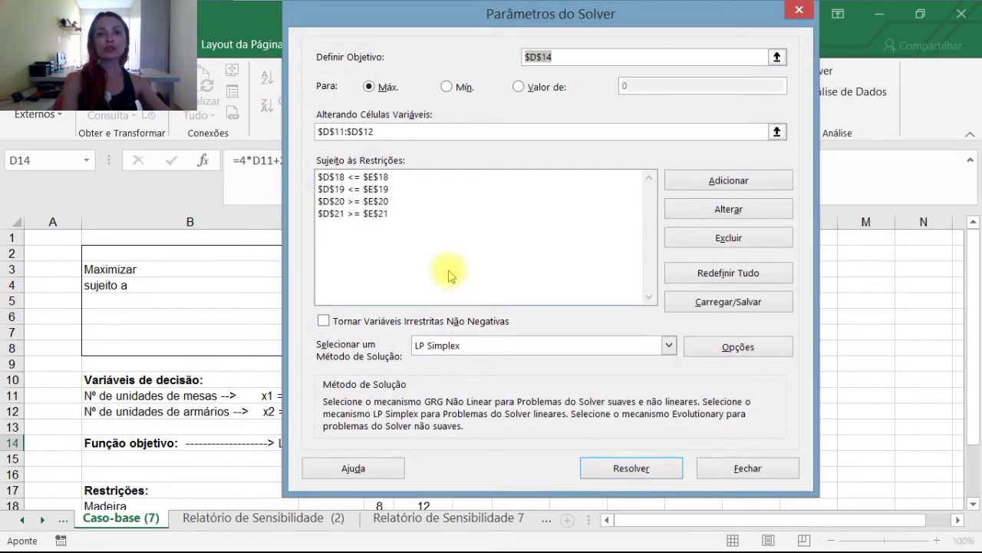
{"action": "left_click", "coordinate": [634, 471]}
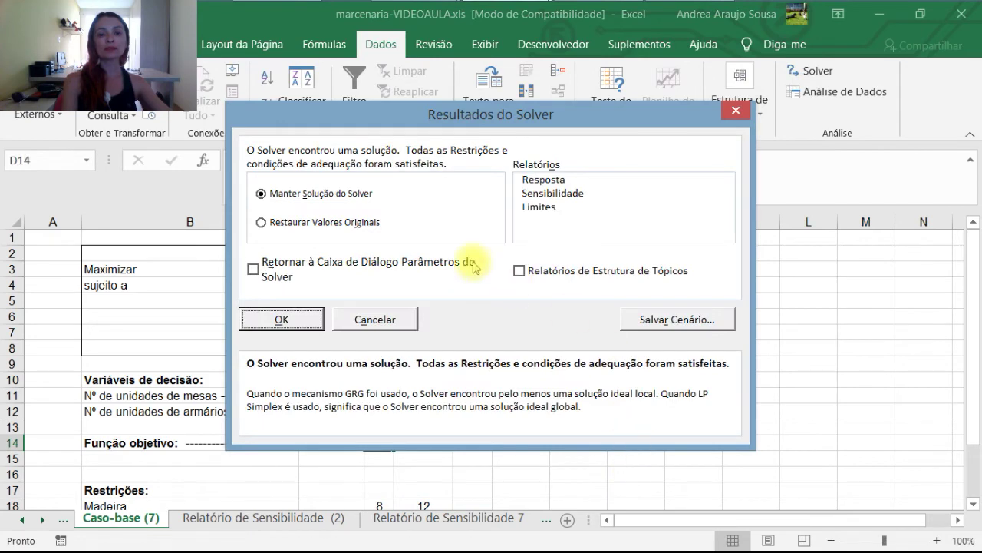
{"action": "left_click_drag", "start_coordinate": [361, 114], "coordinate": [574, 107]}
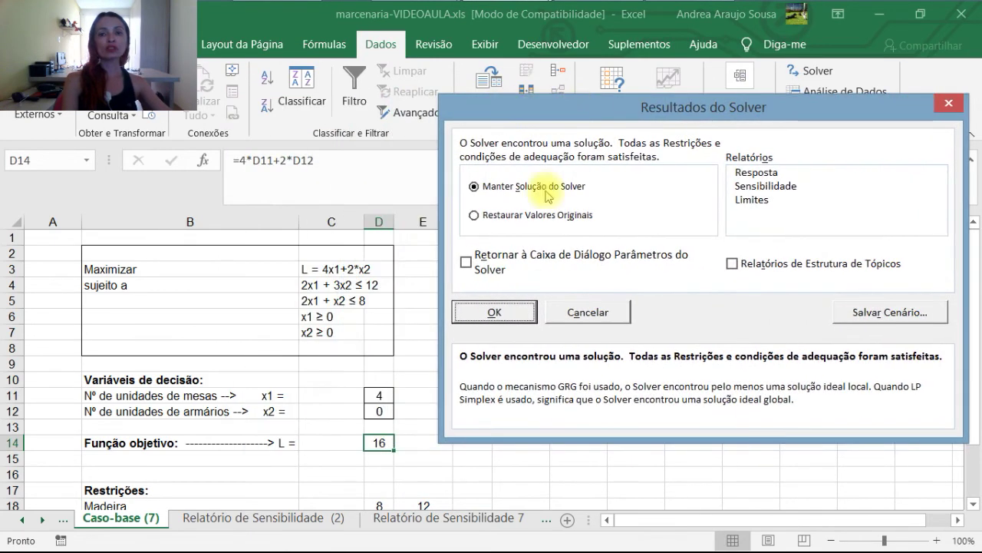
{"action": "left_click", "coordinate": [512, 314]}
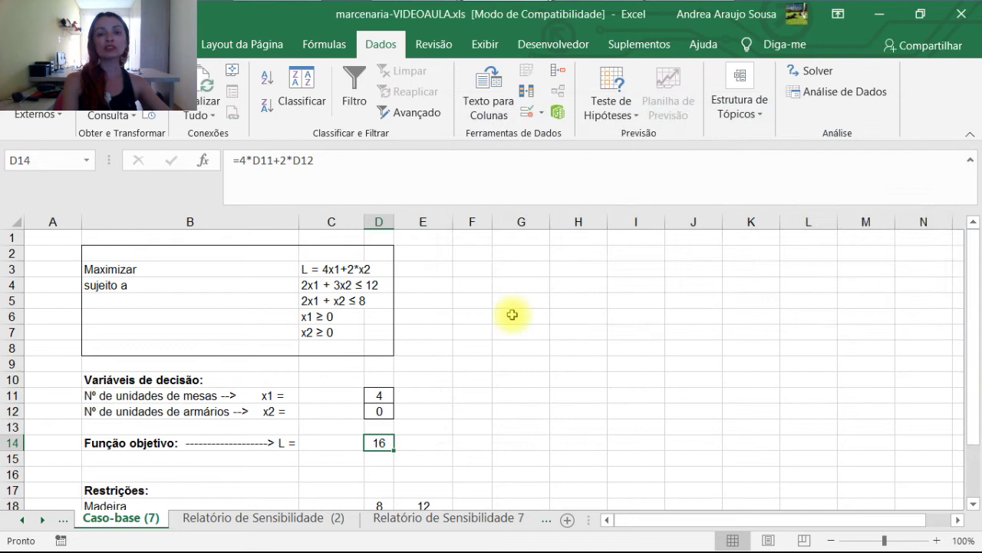
Check the numbers of mesas and armários in D11:D12 and the objective function value in D14
{"action": "left_click", "coordinate": [448, 433]}
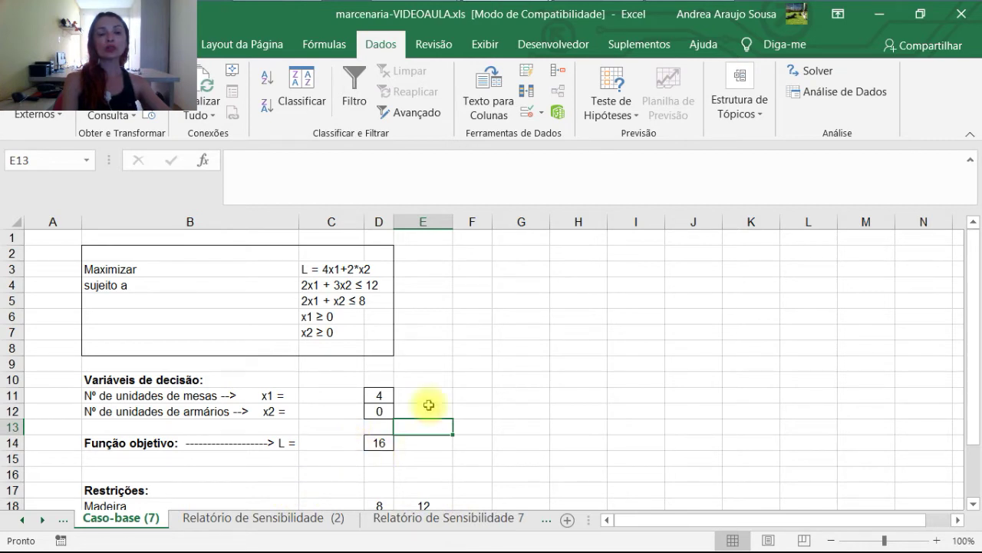
{"action": "left_click", "coordinate": [382, 412]}
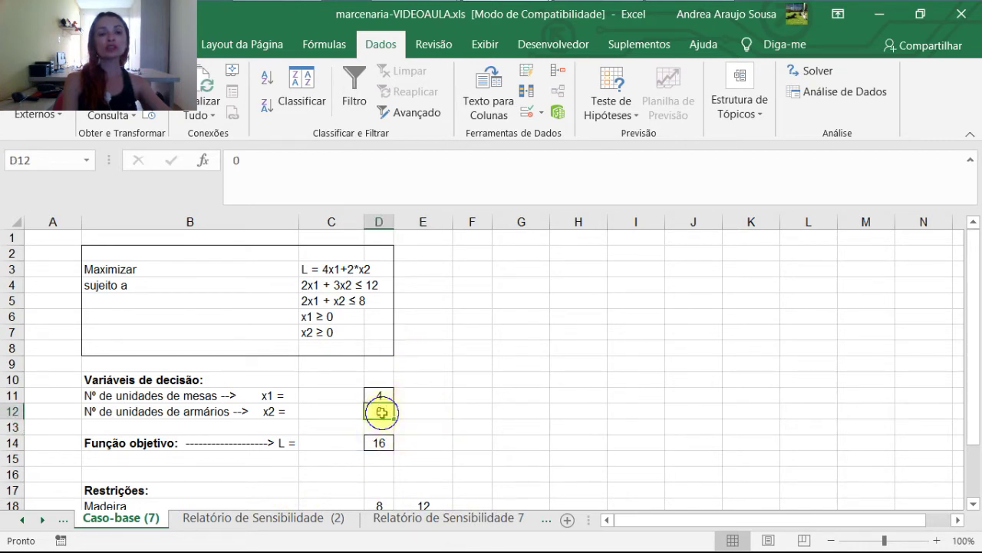
{"action": "left_click", "coordinate": [383, 395]}
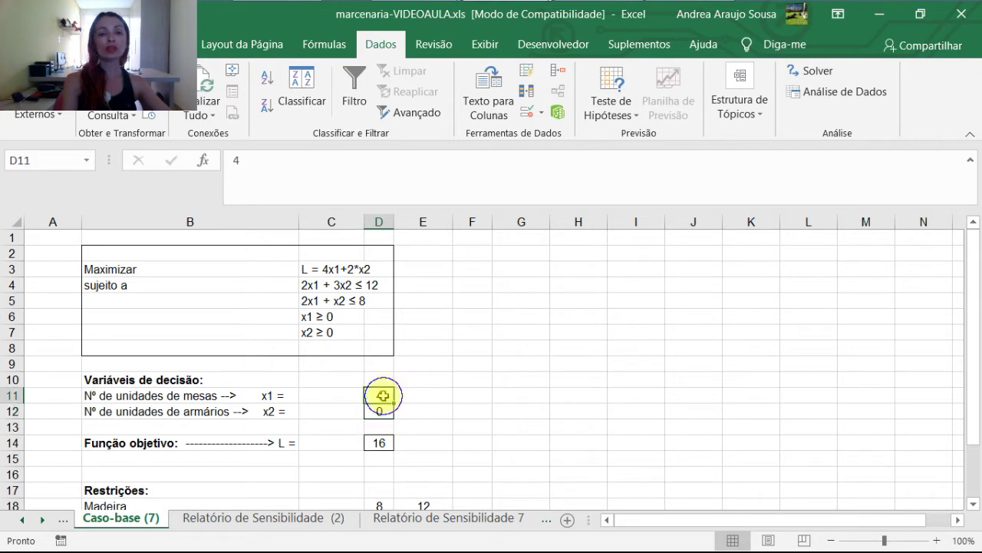
{"action": "left_click", "coordinate": [382, 444]}
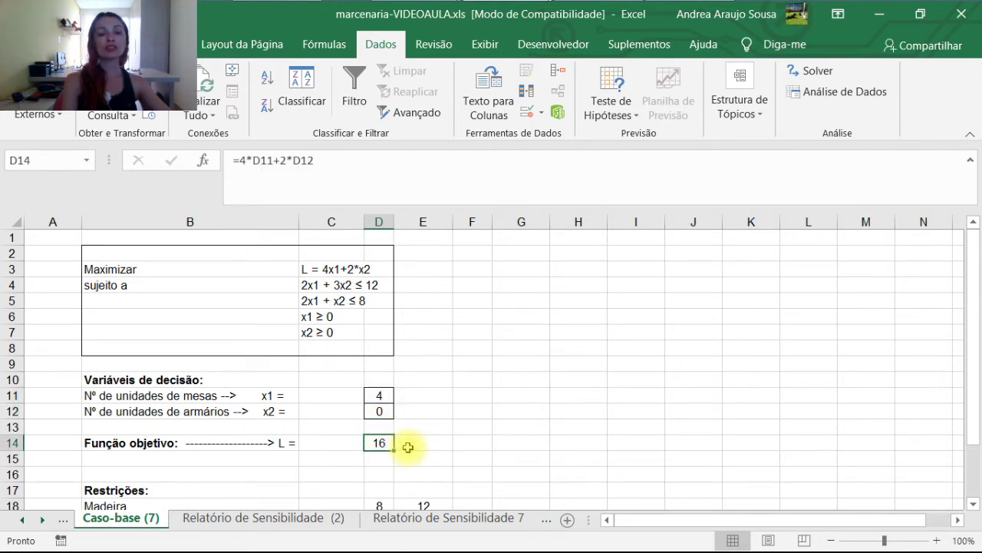
Compare the shadow price of Não-negatividade x2 and the armários allowable increase between Relatório de Sensibilidade 7 and Relatório de Sensibilidade (2)
{"action": "left_click", "coordinate": [415, 519]}
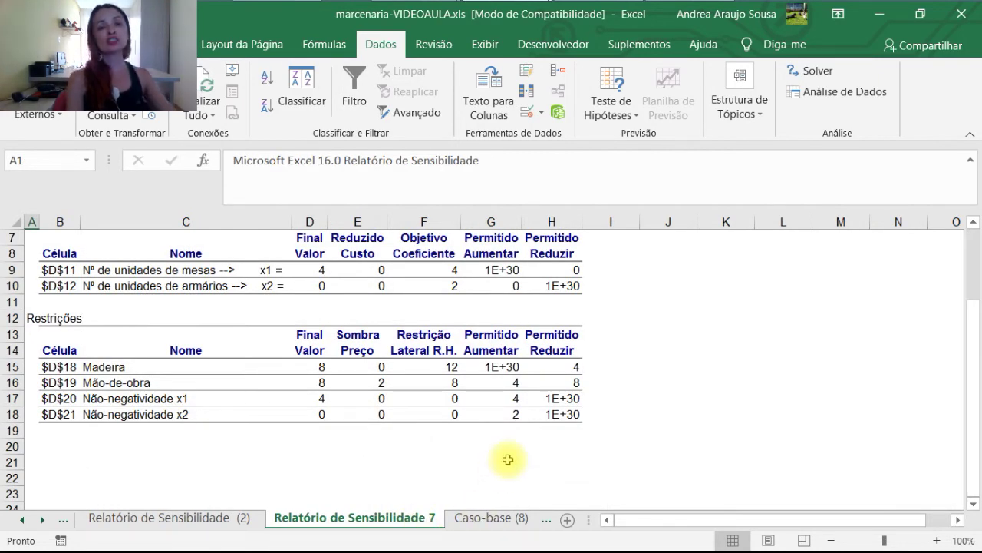
{"action": "left_click", "coordinate": [445, 286]}
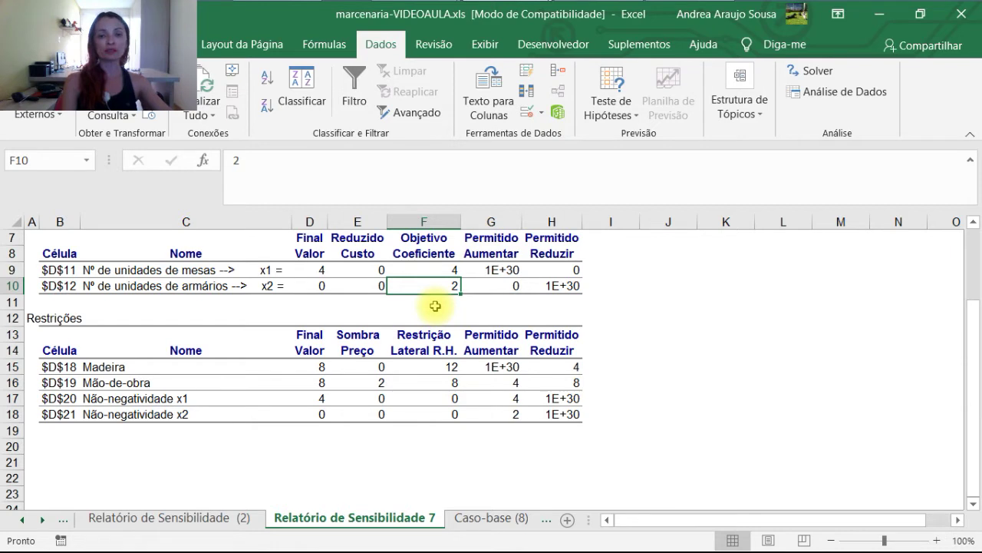
{"action": "left_click", "coordinate": [381, 416]}
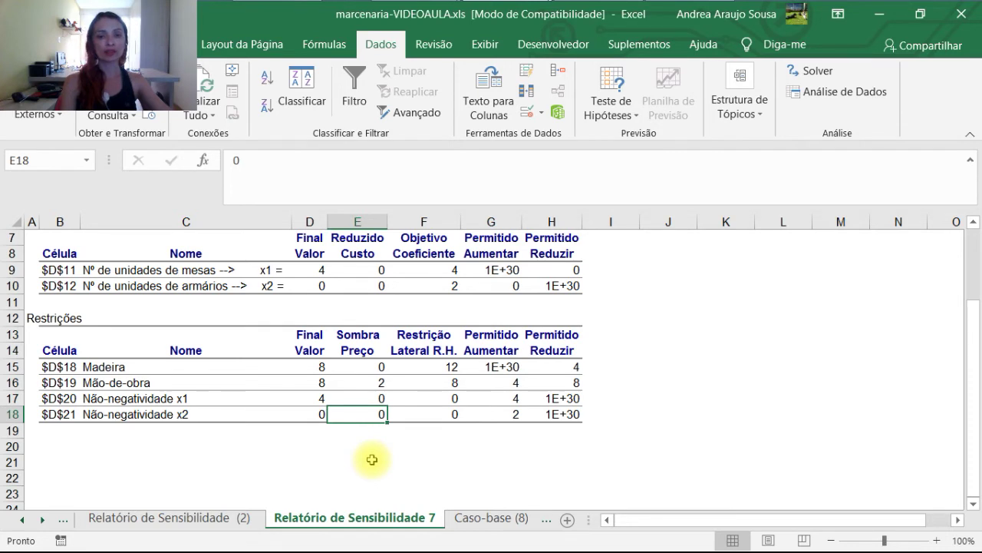
{"action": "left_click", "coordinate": [520, 289]}
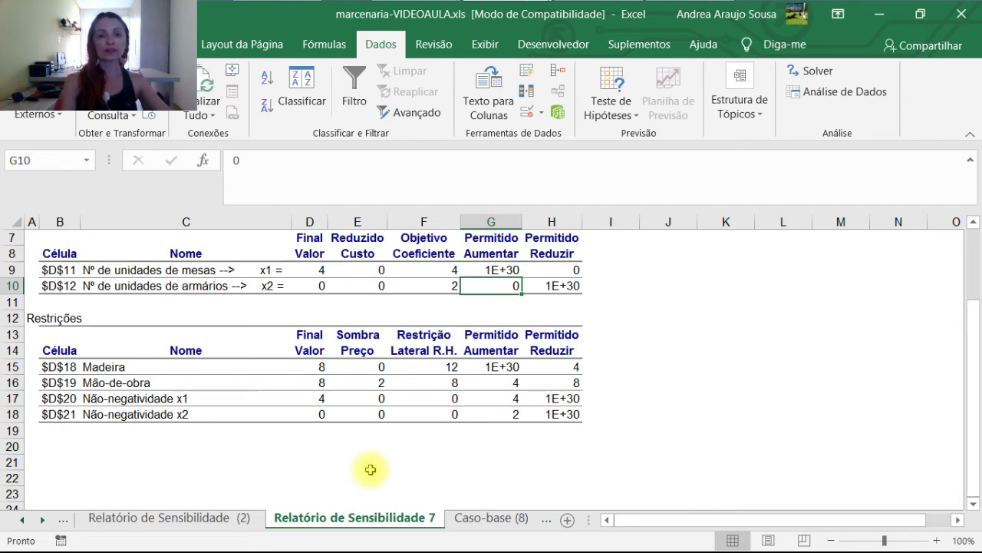
{"action": "left_click", "coordinate": [380, 415]}
{"action": "left_click", "coordinate": [204, 518]}
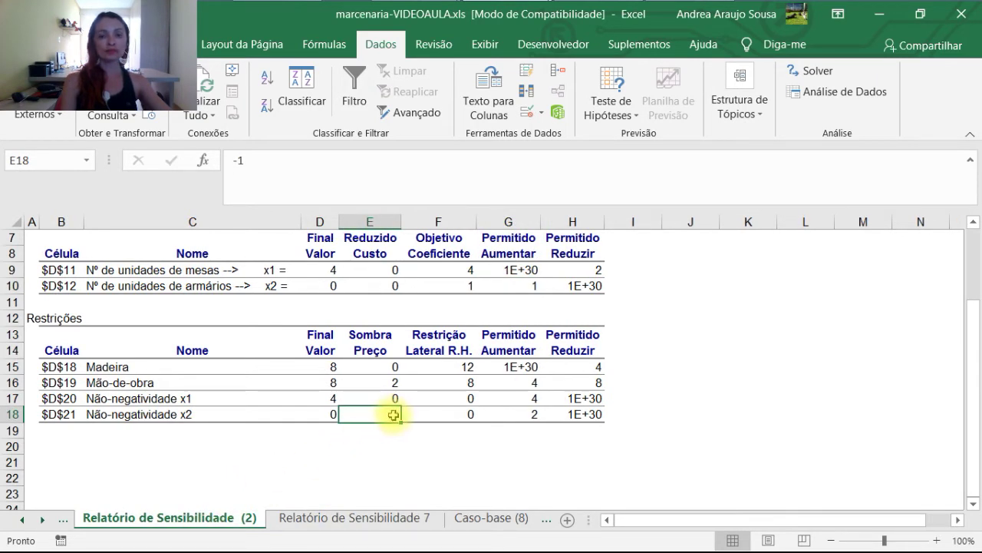
{"action": "left_click", "coordinate": [533, 287]}
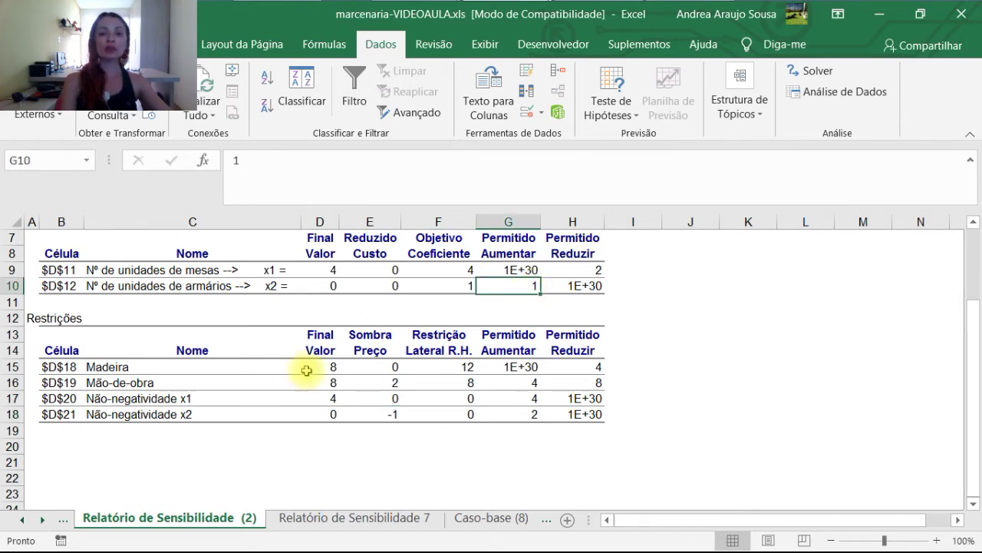
Examine the shadow price and allowable increase of Mão-de-obra, the shadow price of Não-negatividade x2 and the armários allowable increase
{"action": "left_click", "coordinate": [396, 384]}
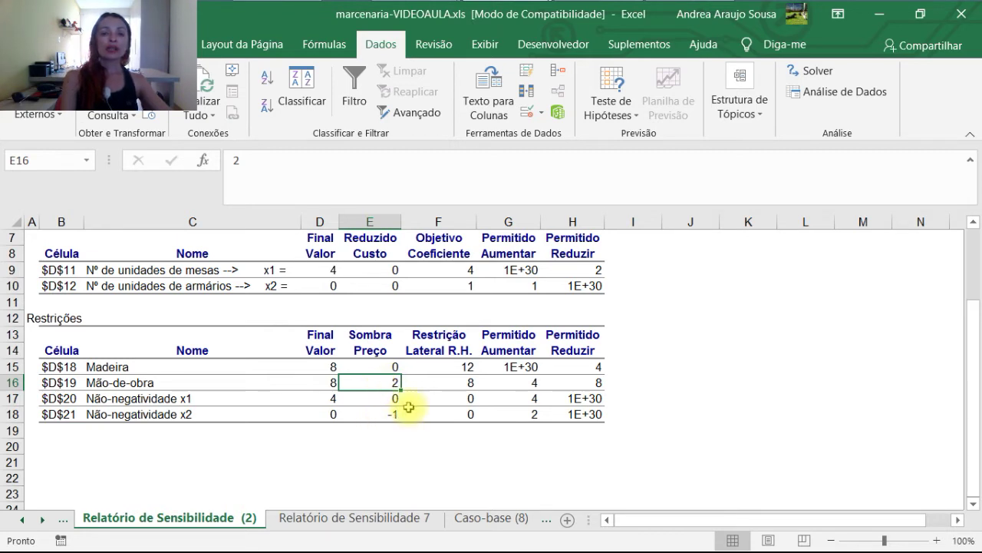
{"action": "left_click", "coordinate": [537, 383]}
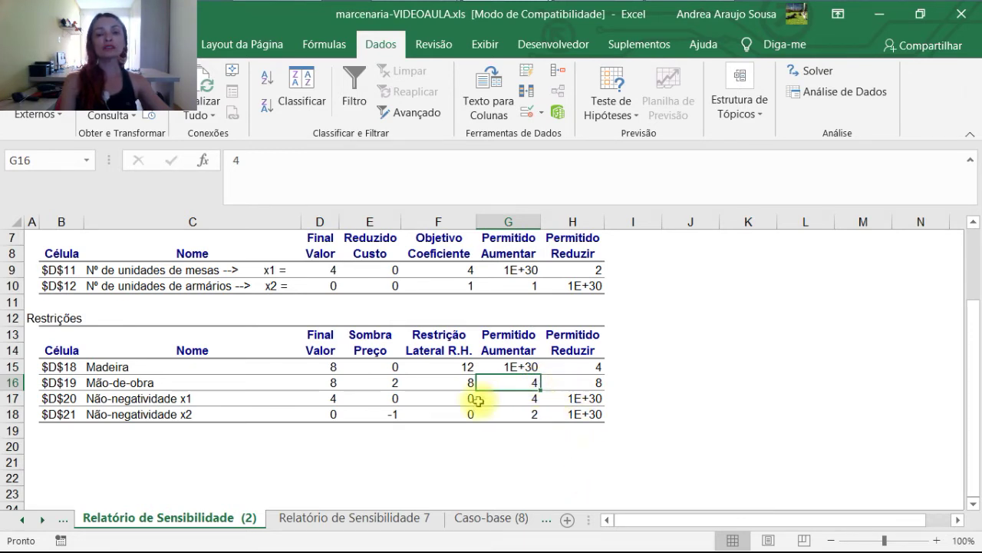
{"action": "left_click", "coordinate": [398, 386]}
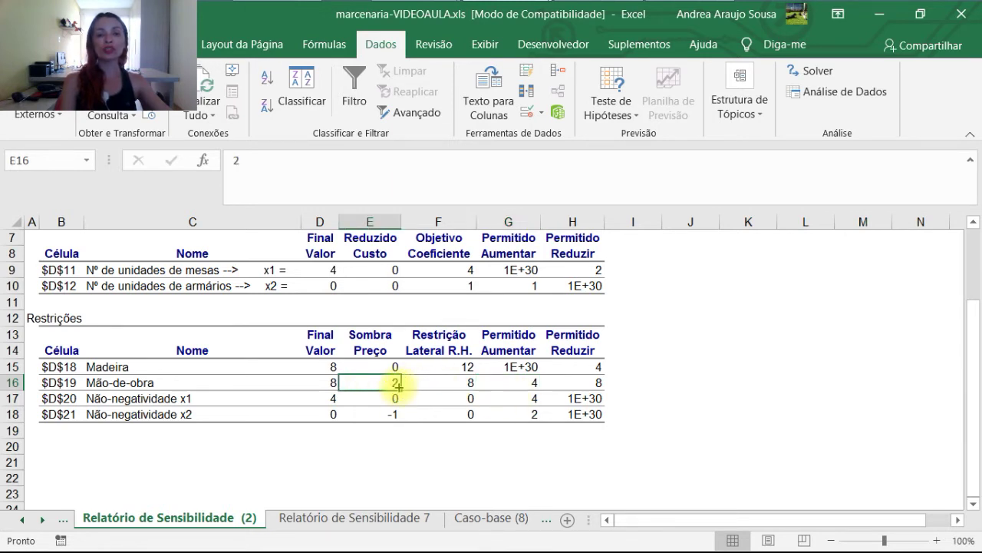
{"action": "left_click", "coordinate": [535, 383]}
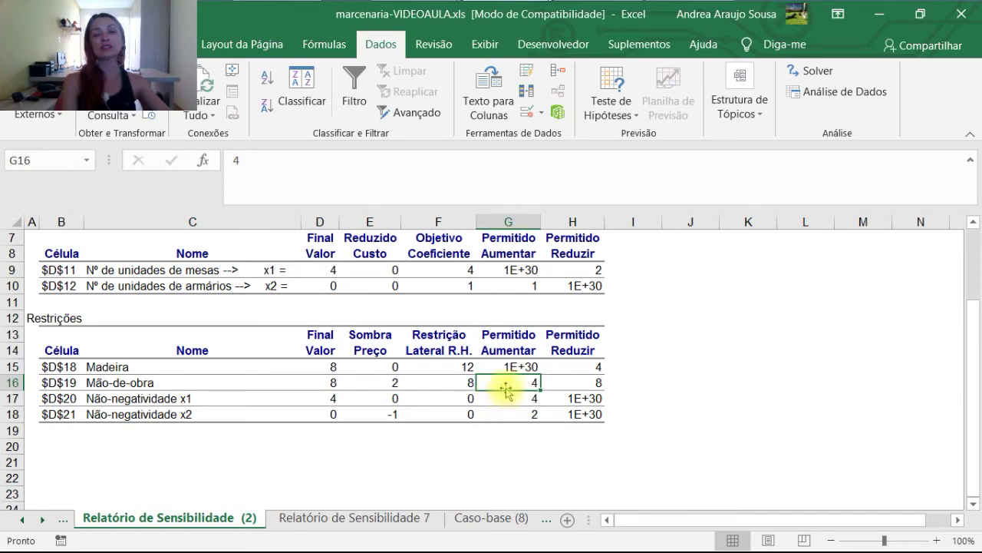
{"action": "left_click", "coordinate": [399, 414]}
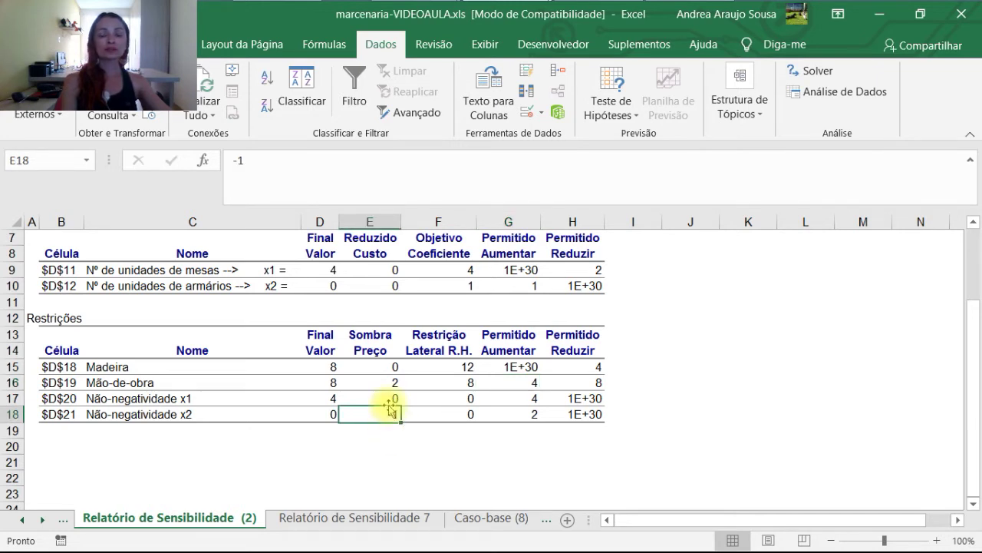
{"action": "left_click", "coordinate": [532, 286]}
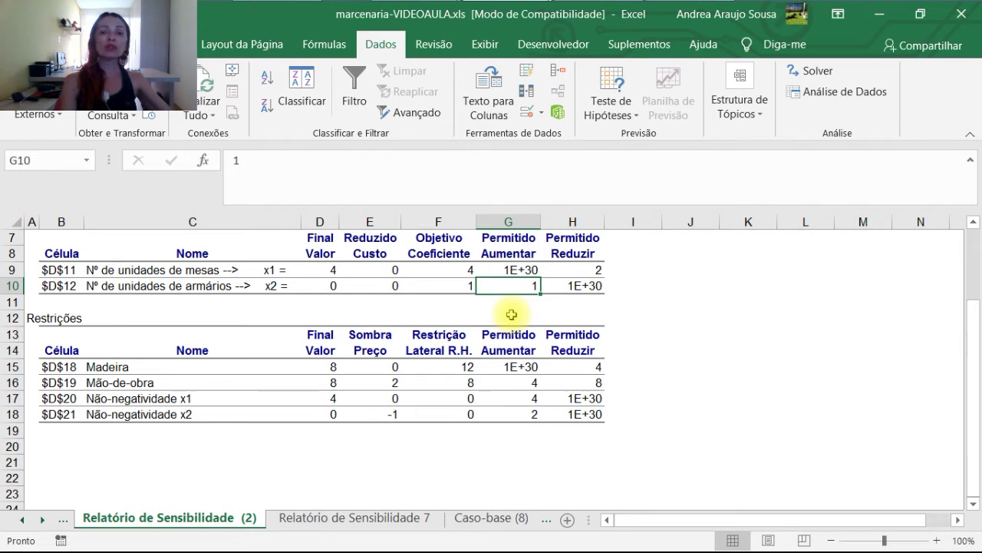
Review the objective function in C3 and D14 of Caso-base (7) against the armários allowable increase in Relatório de Sensibilidade 7
{"action": "left_click", "coordinate": [391, 518]}
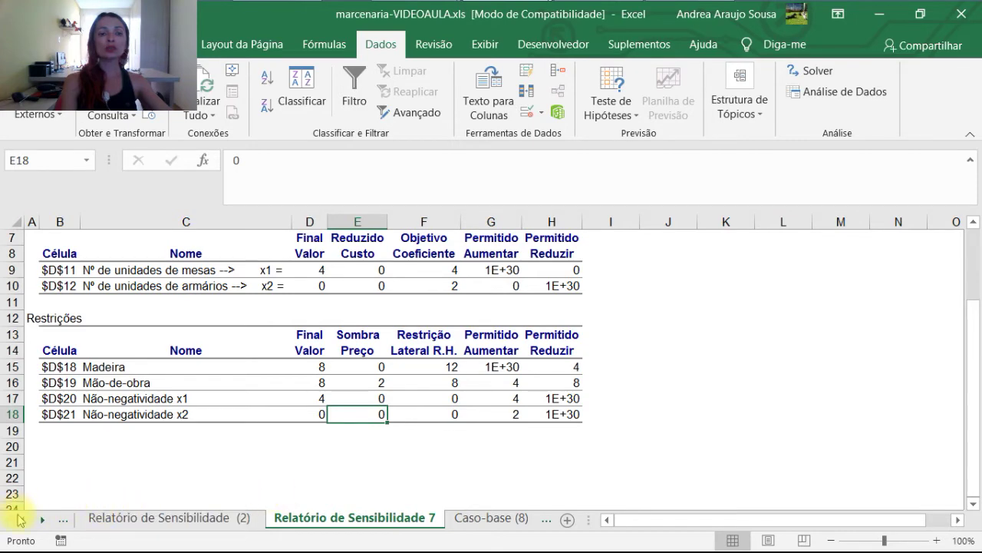
{"action": "left_click", "coordinate": [21, 520]}
{"action": "left_click", "coordinate": [127, 519]}
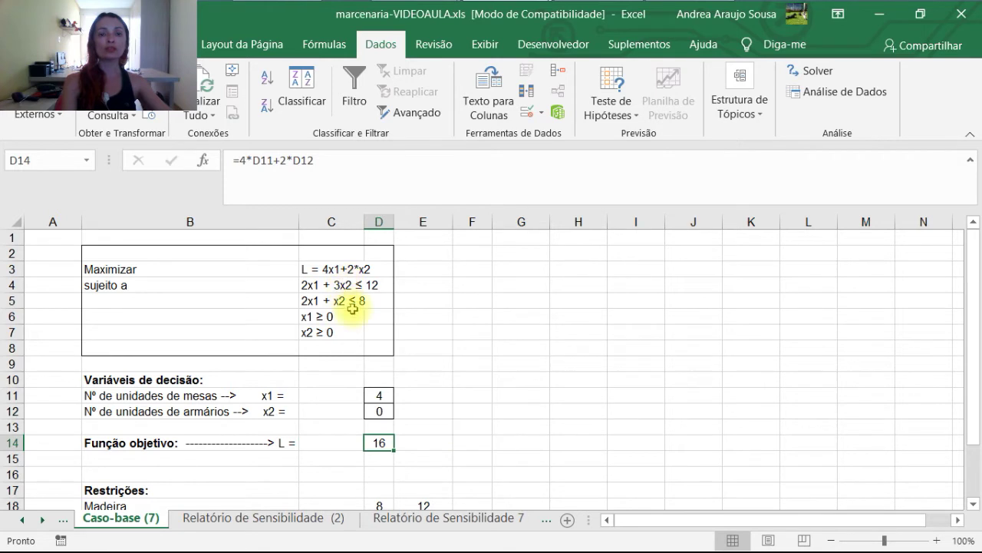
{"action": "left_click", "coordinate": [354, 268]}
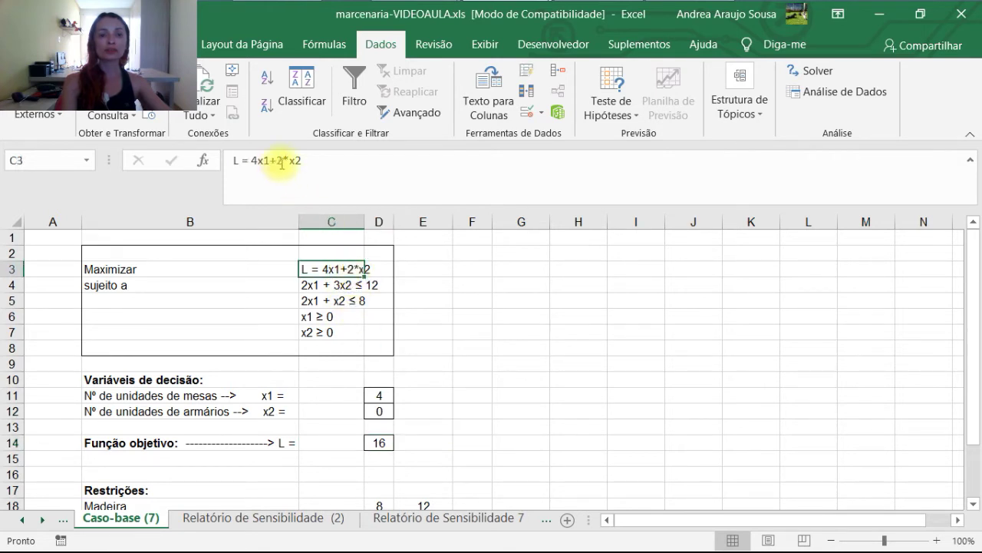
{"action": "left_click", "coordinate": [382, 444]}
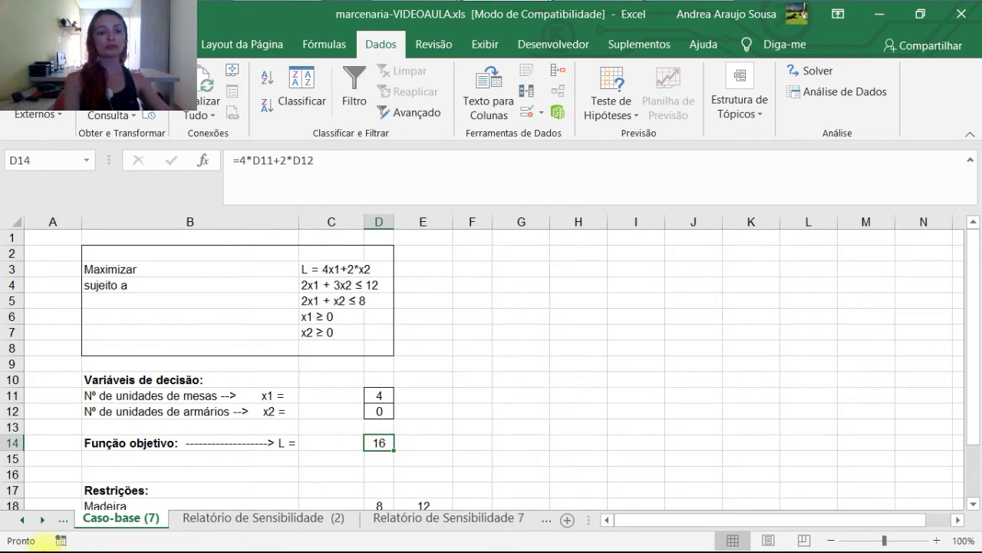
{"action": "left_click", "coordinate": [412, 517]}
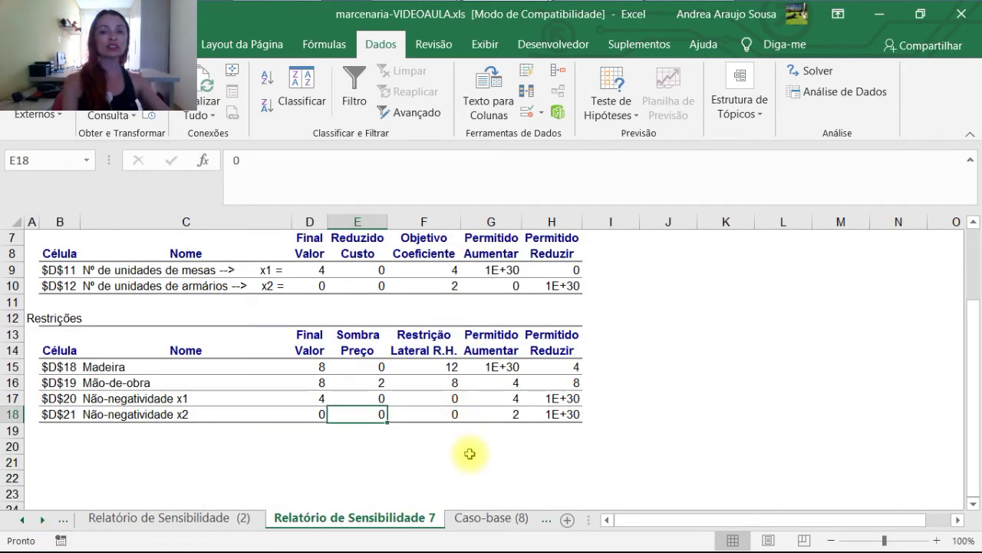
{"action": "left_click", "coordinate": [507, 285]}
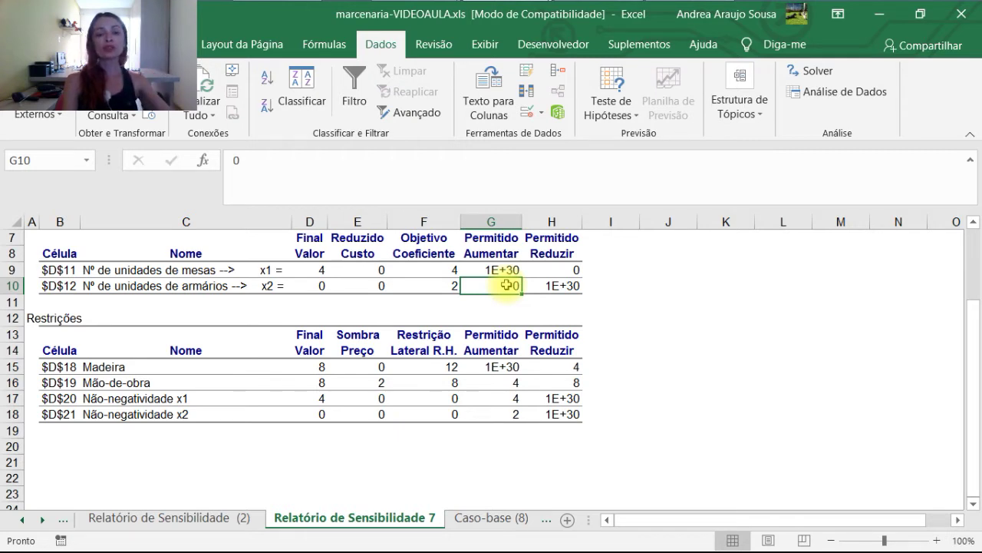
Review the objective function in C3 and its formula in D14 on the Caso-base (8) sheet
{"action": "left_click", "coordinate": [474, 517]}
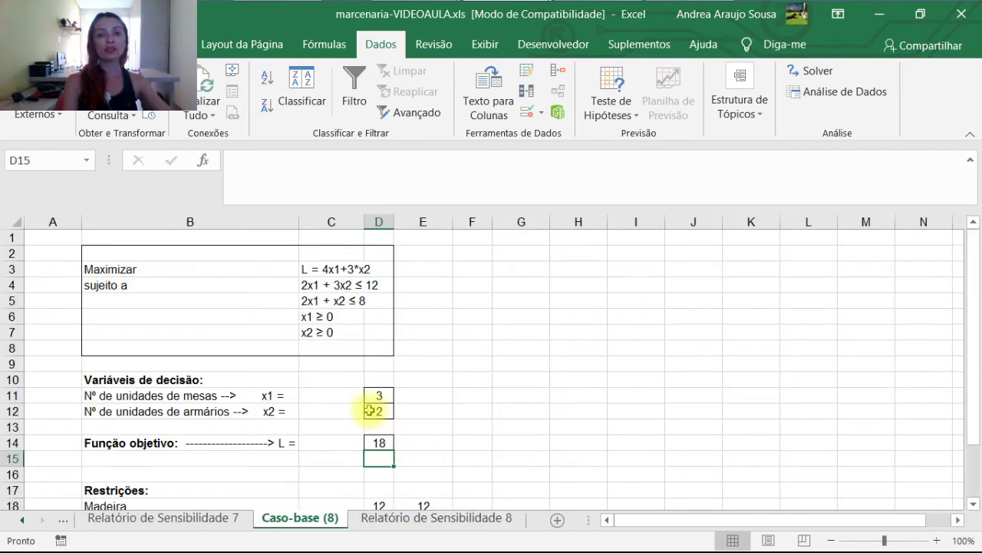
{"action": "left_click", "coordinate": [352, 270]}
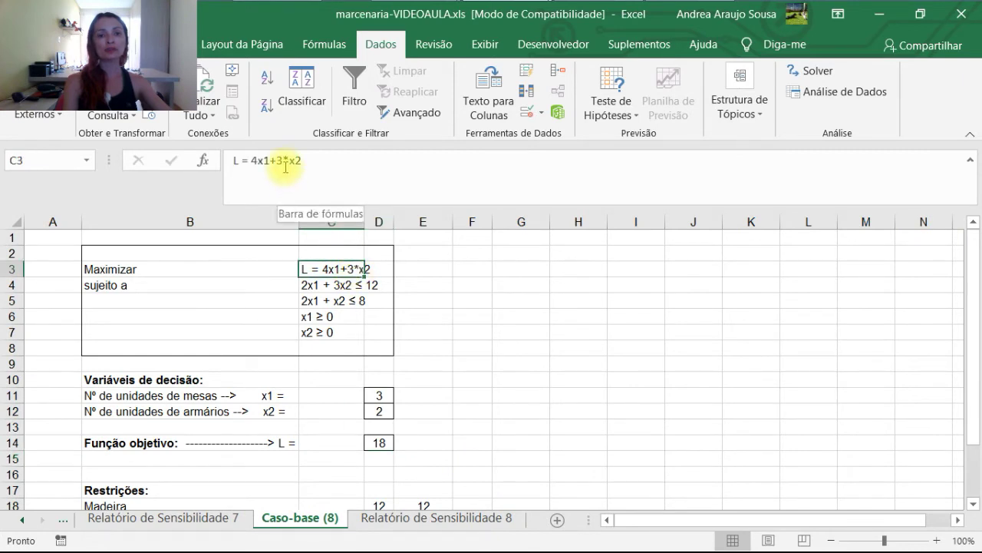
{"action": "left_click", "coordinate": [382, 444]}
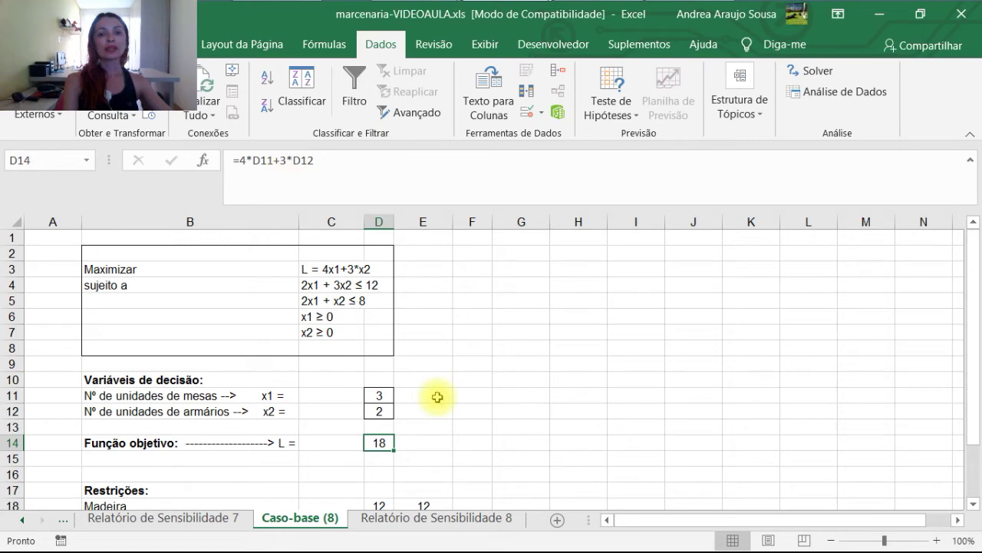
Solve the Caso-base (8) model with Solver using LP Simplex and check the decision variables and objective function
{"action": "left_click", "coordinate": [804, 71]}
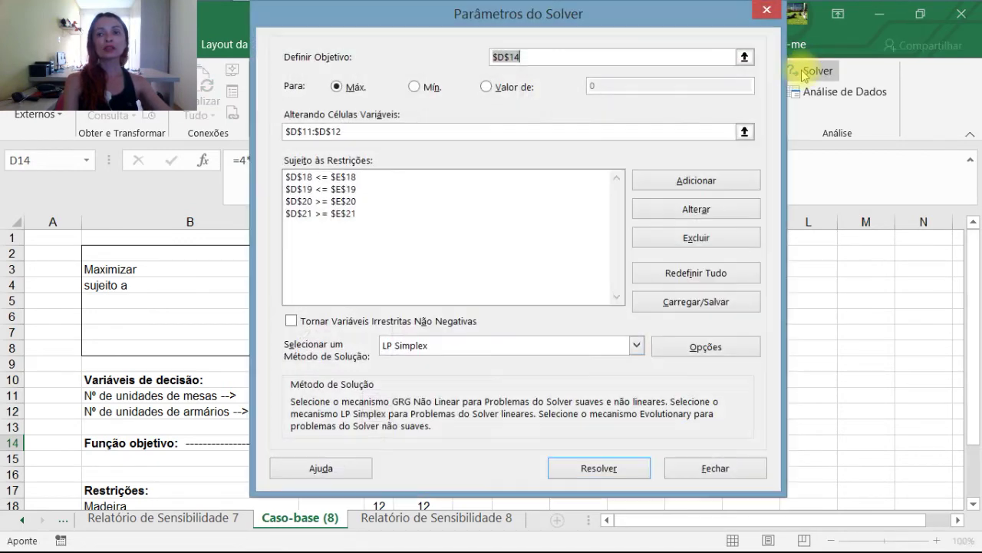
{"action": "left_click", "coordinate": [583, 465]}
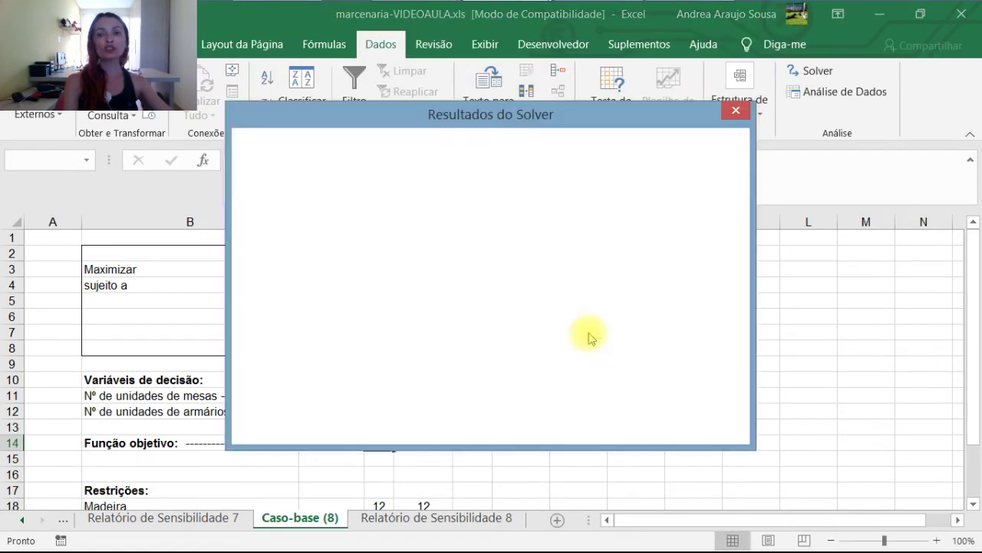
{"action": "left_click", "coordinate": [292, 321]}
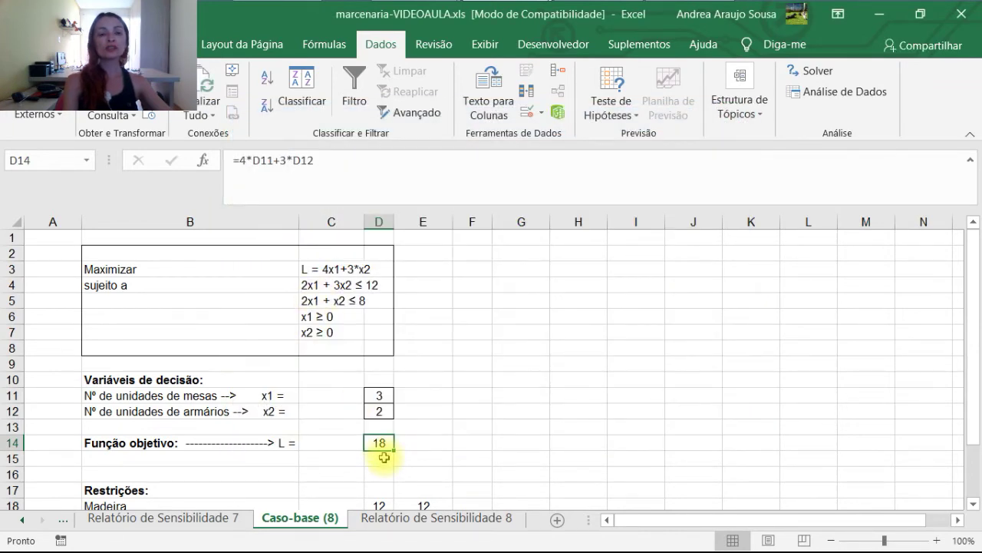
{"action": "left_click", "coordinate": [383, 394]}
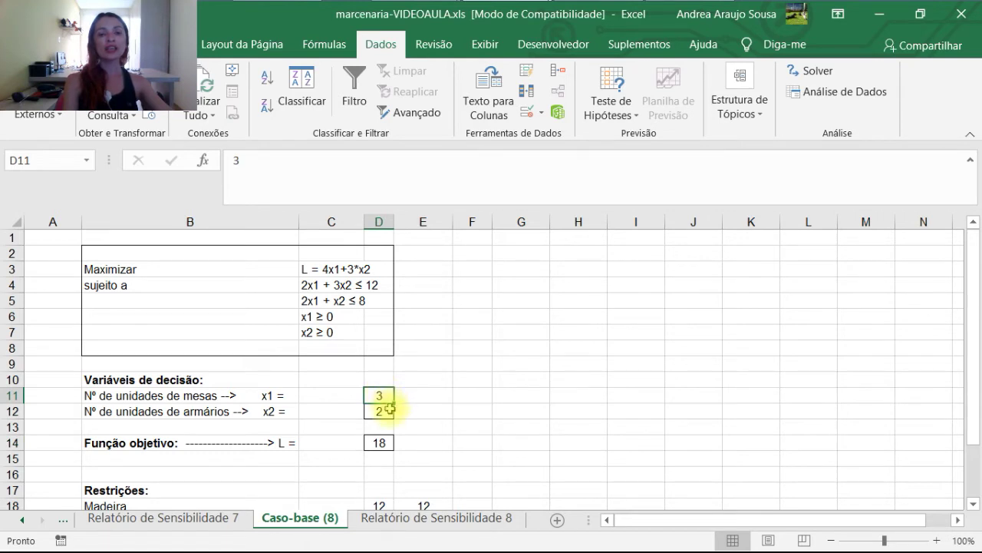
{"action": "left_click", "coordinate": [379, 409]}
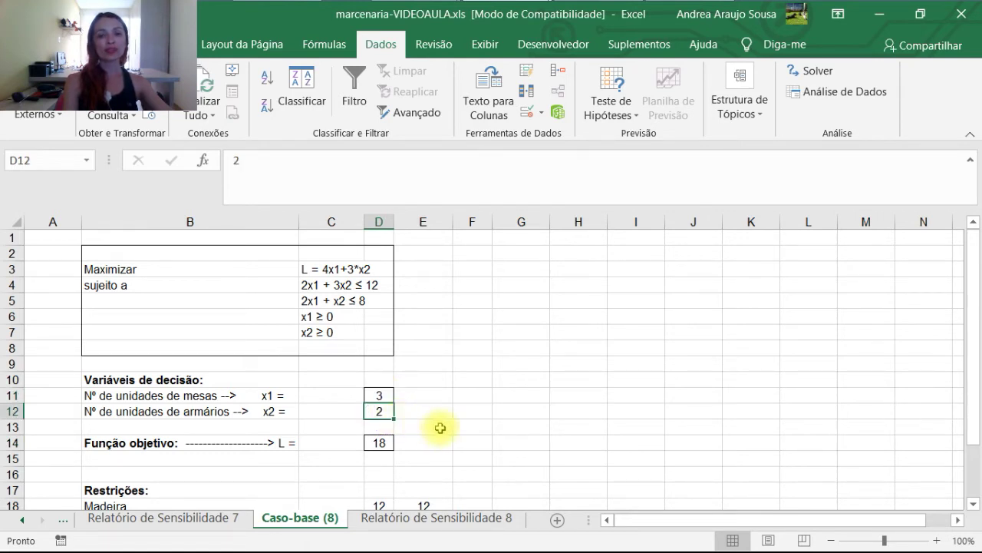
{"action": "left_click", "coordinate": [379, 443]}
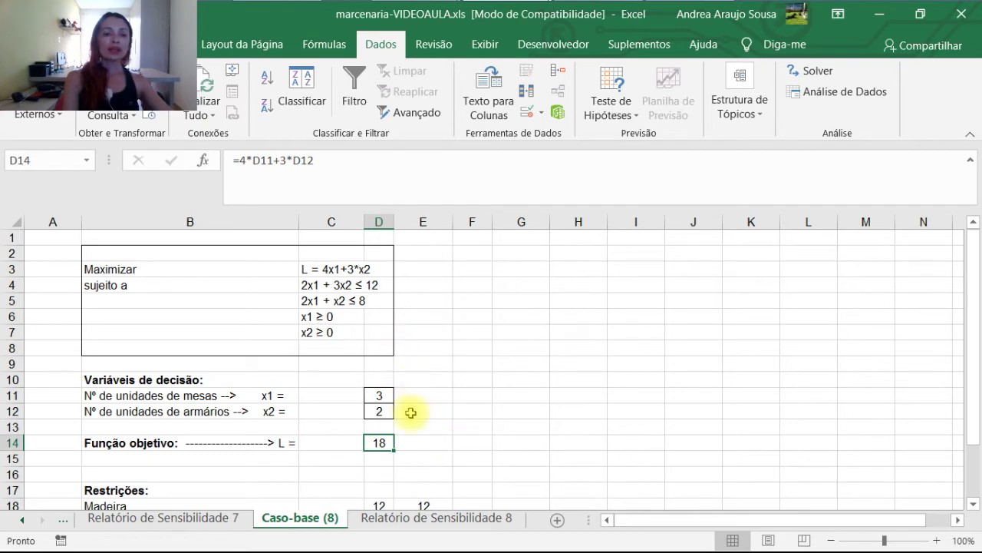
In Relatório de Sensibilidade 8, examine the shadow price and allowable increase of Não-negatividade x2 and the armários allowable increase
{"action": "left_click", "coordinate": [407, 519]}
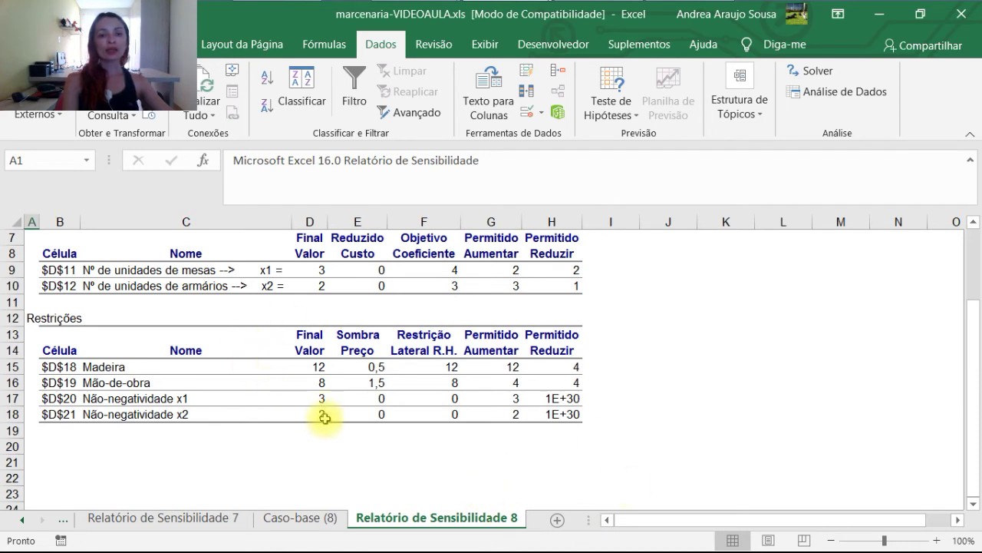
{"action": "left_click", "coordinate": [384, 415]}
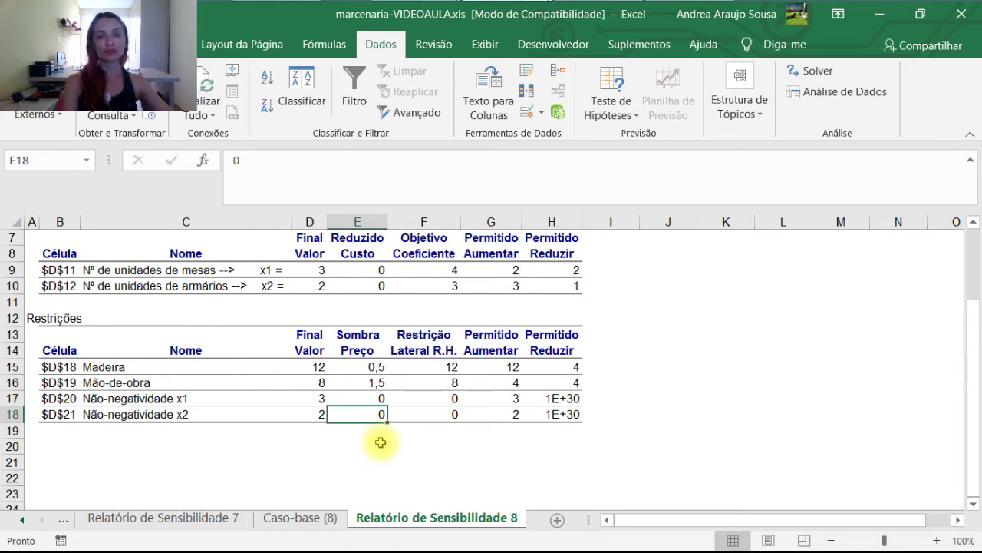
{"action": "left_click", "coordinate": [518, 287]}
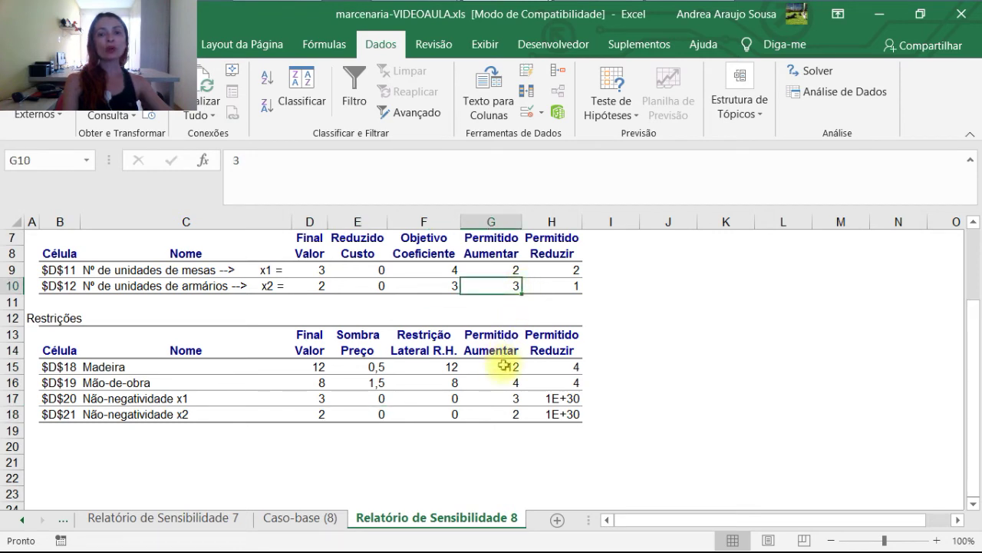
{"action": "left_click", "coordinate": [519, 414]}
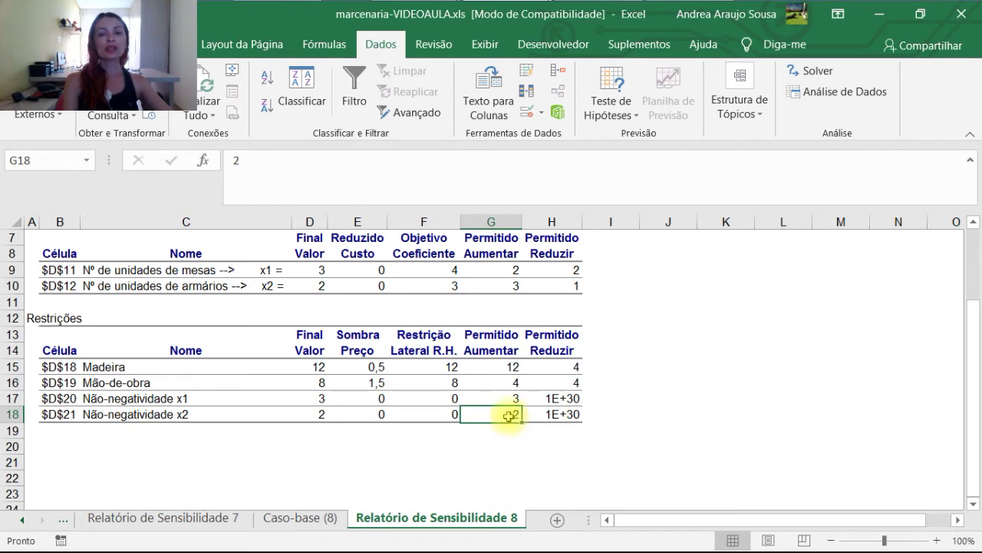
{"action": "left_click", "coordinate": [377, 415]}
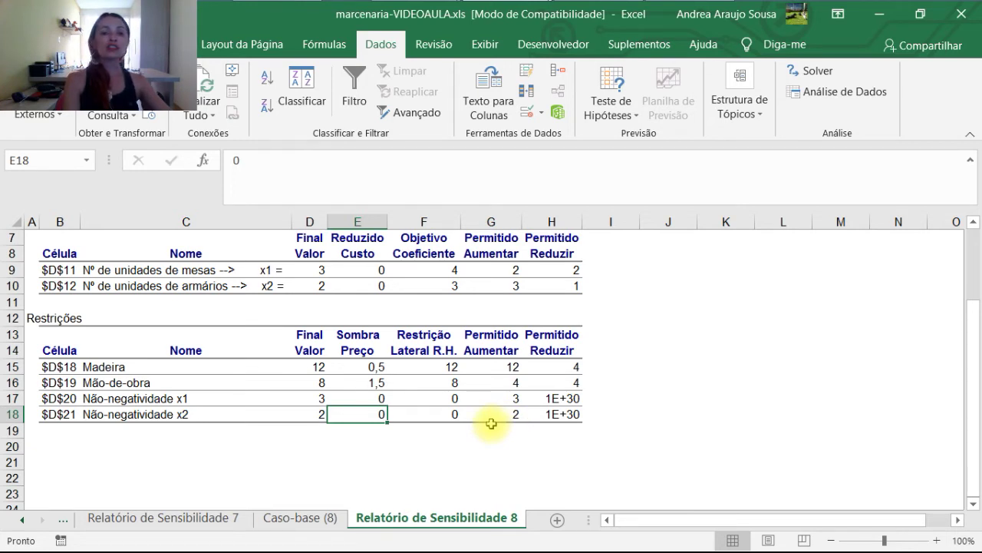
Compare the shadow price and allowable increase of Mão-de-obra with those of the non-negativity constraints in Relatório de Sensibilidade 8
{"action": "left_click", "coordinate": [382, 384]}
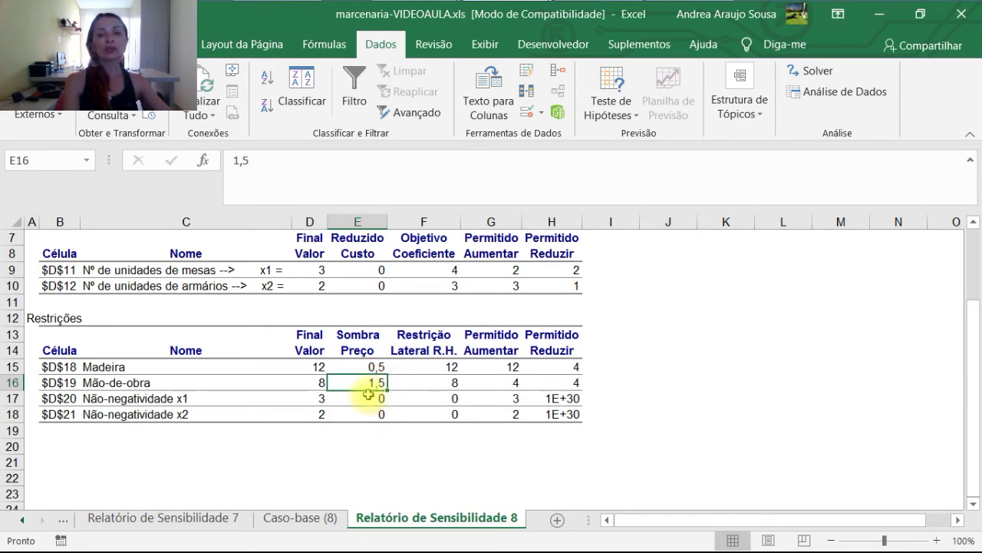
{"action": "left_click", "coordinate": [518, 380]}
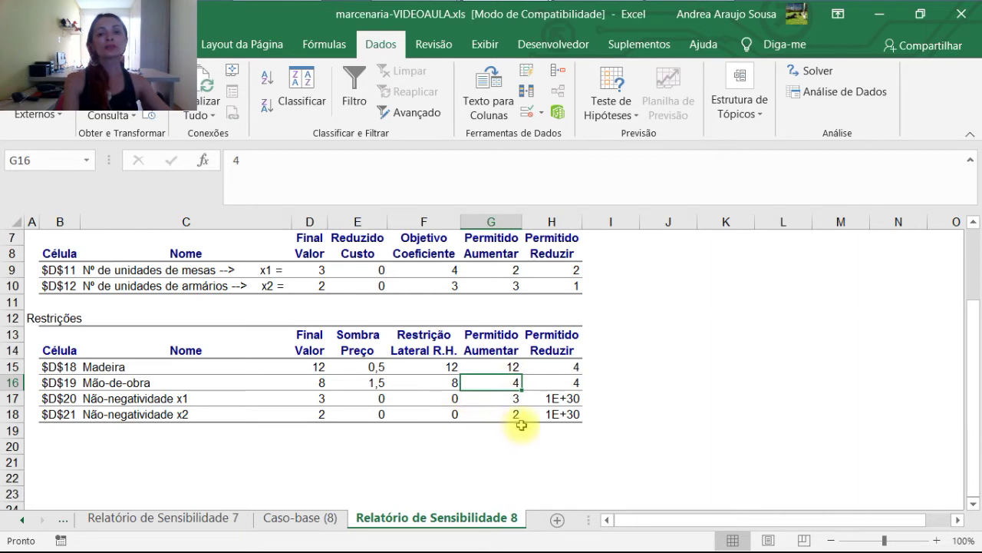
{"action": "left_click", "coordinate": [519, 417]}
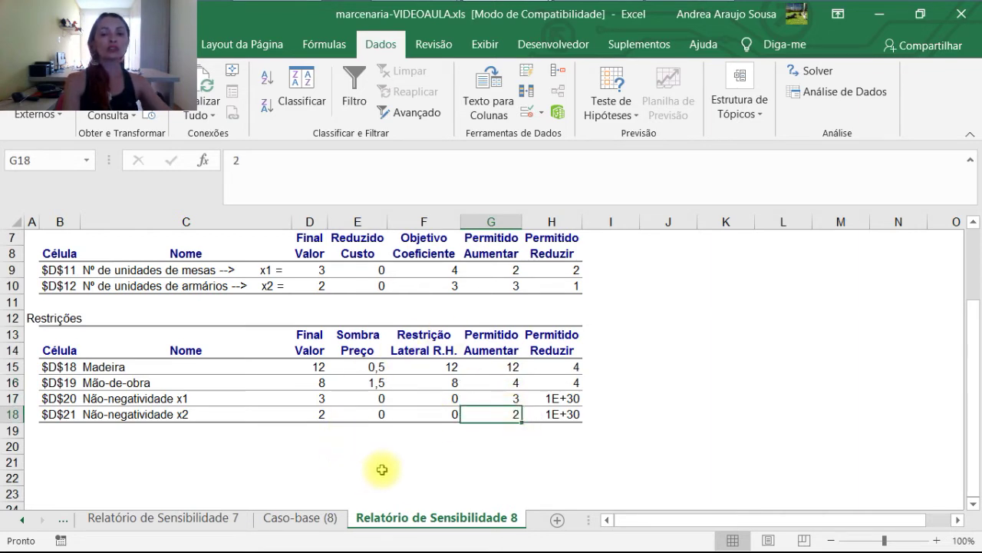
{"action": "left_click", "coordinate": [382, 384]}
{"action": "left_click", "coordinate": [381, 398]}
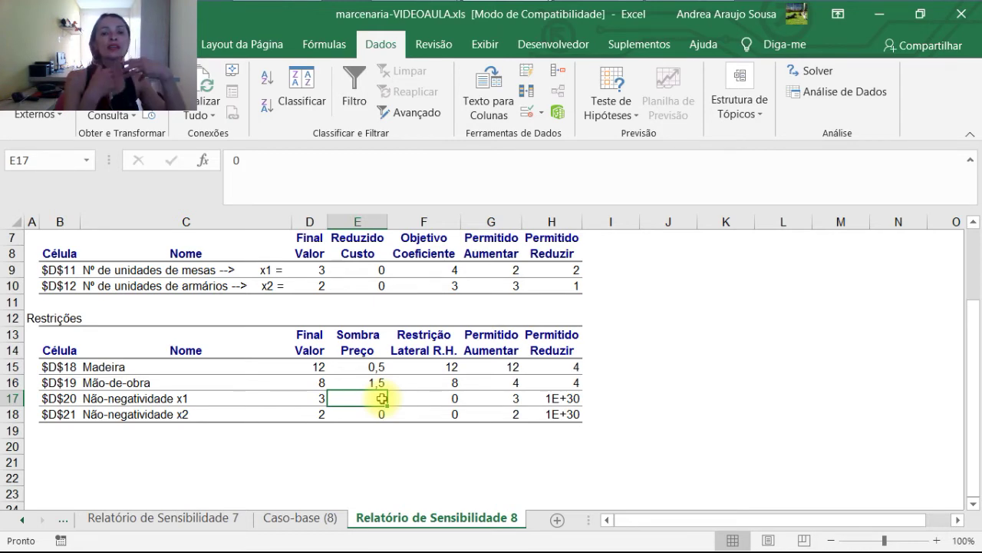
Review the shadow price of Mão-de-obra in Relatório de Sensibilidade (2)
{"action": "left_click", "coordinate": [22, 522]}
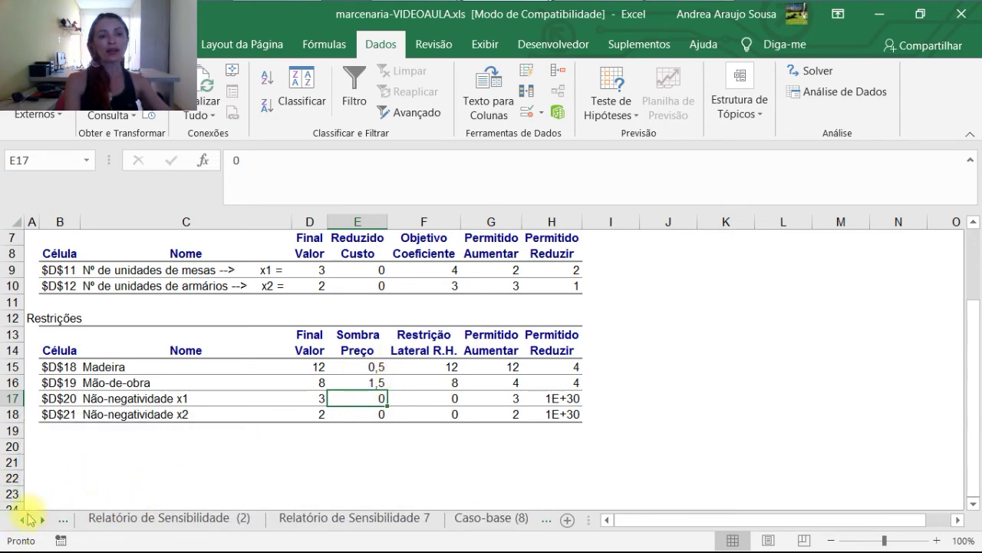
{"action": "left_click", "coordinate": [23, 522]}
{"action": "left_click", "coordinate": [253, 528]}
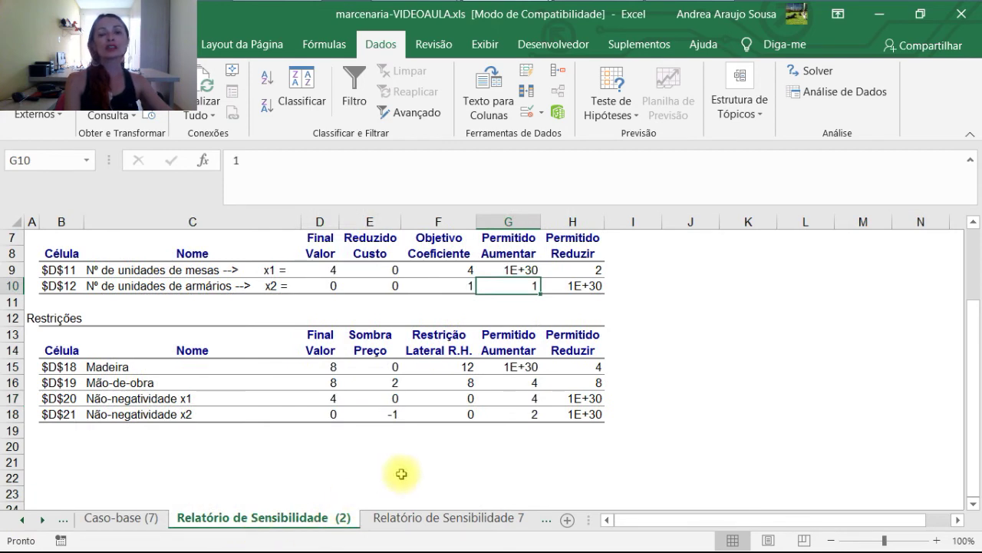
{"action": "left_click", "coordinate": [391, 381]}
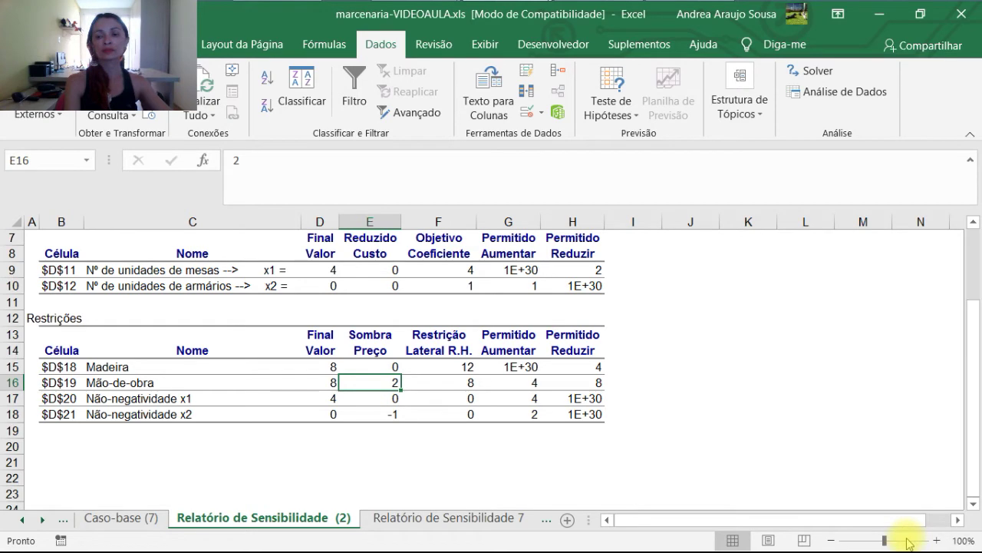
Switch to the slide show and advance to the Problema MAXIMÓVEIS problem statement
{"action": "key", "text": "alt+Tab"}
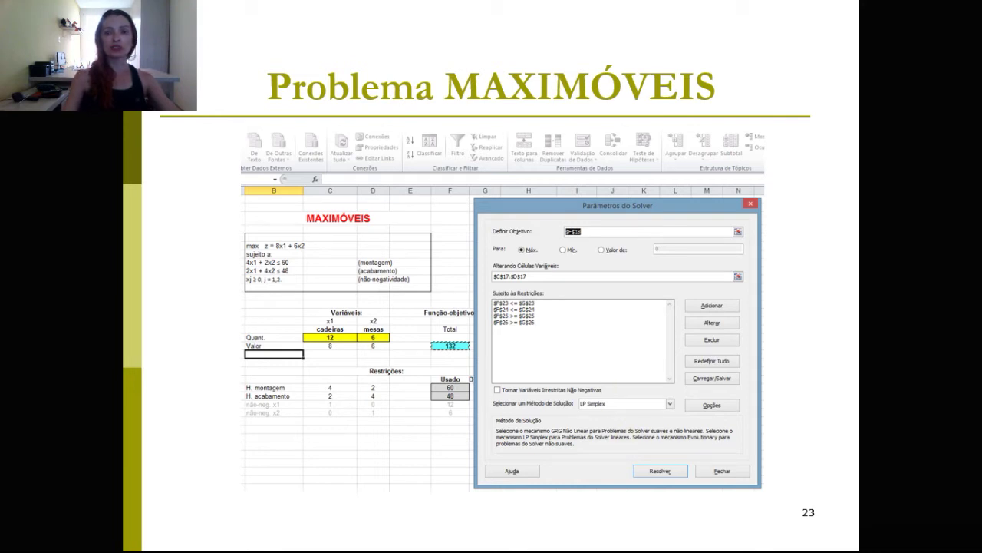
{"action": "left_click", "coordinate": [661, 350]}
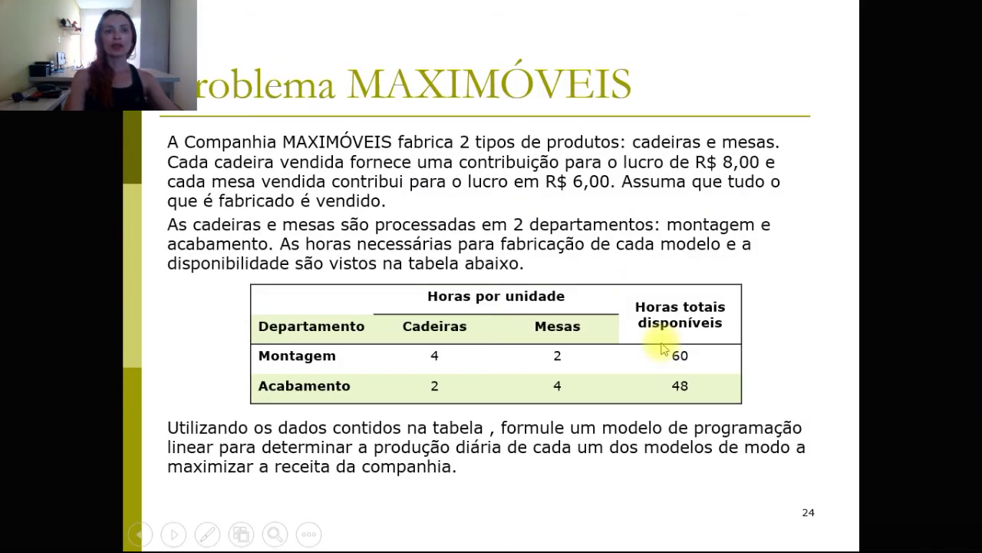
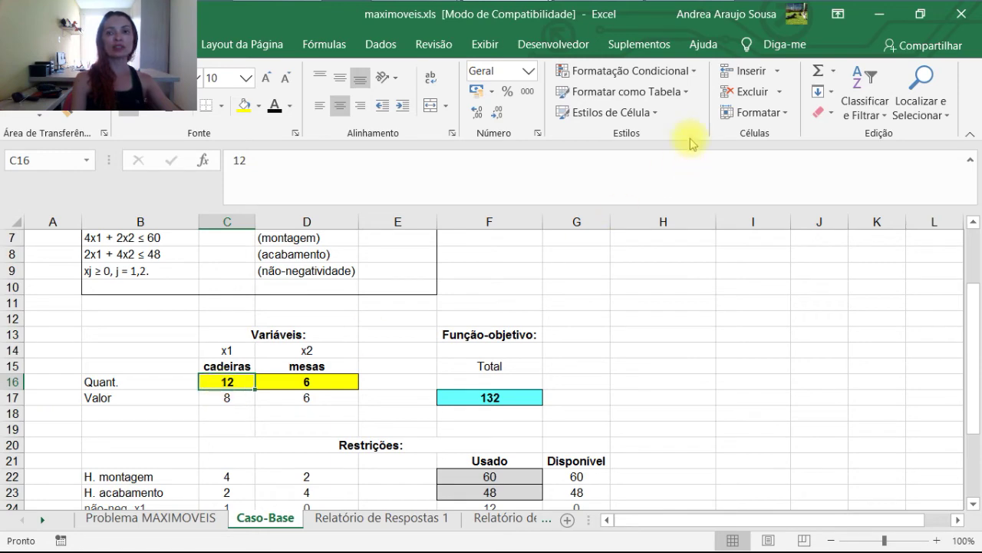
Inspect the Solver objective, variable cells and constraints of the Caso-Base model in maximoveis.xls beside the worksheet
{"action": "left_click", "coordinate": [383, 46]}
{"action": "left_click", "coordinate": [806, 73]}
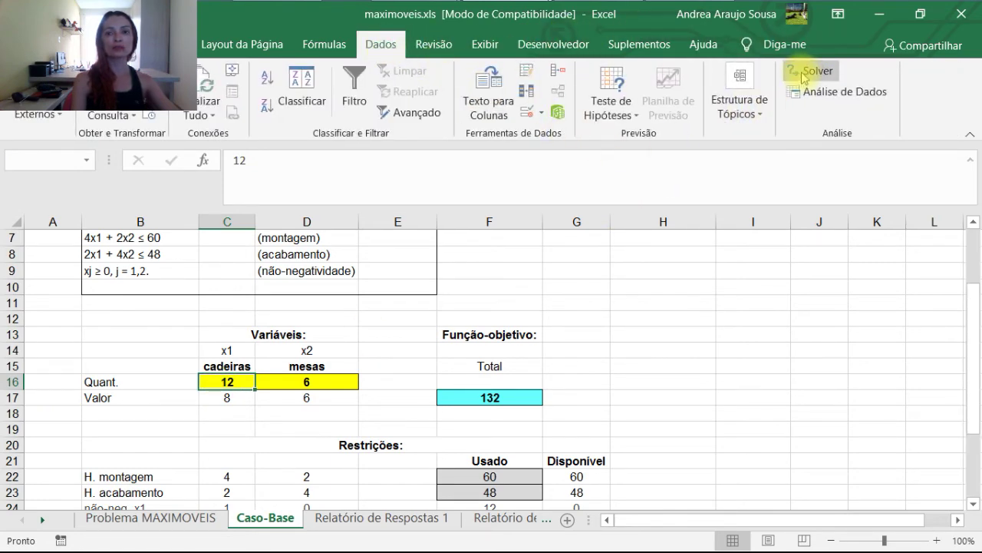
{"action": "left_click_drag", "start_coordinate": [405, 26], "coordinate": [682, 23]}
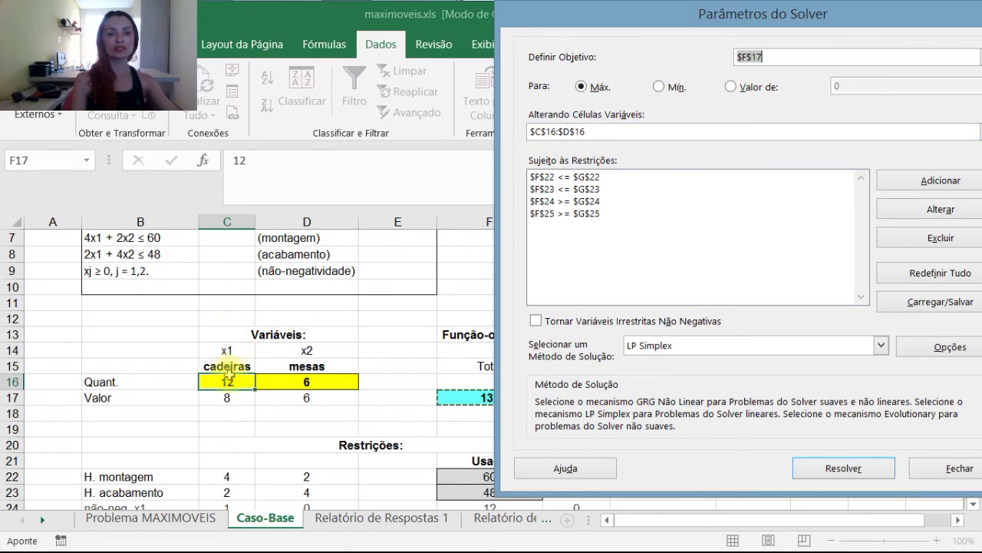
{"action": "left_click", "coordinate": [937, 467]}
Review the decision variable cells C16 and D16 holding the quantities of cadeiras and mesas
{"action": "left_click", "coordinate": [305, 379]}
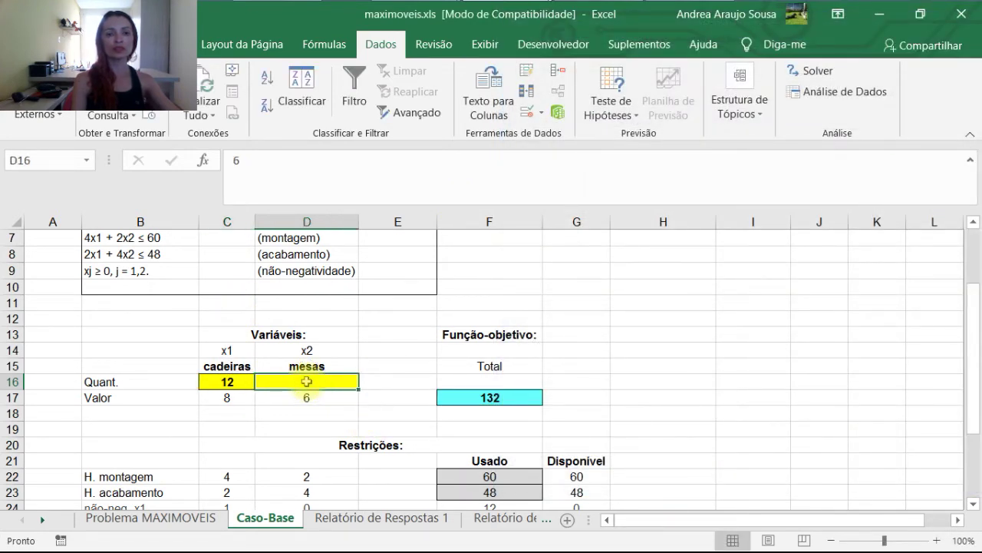
{"action": "left_click", "coordinate": [228, 384]}
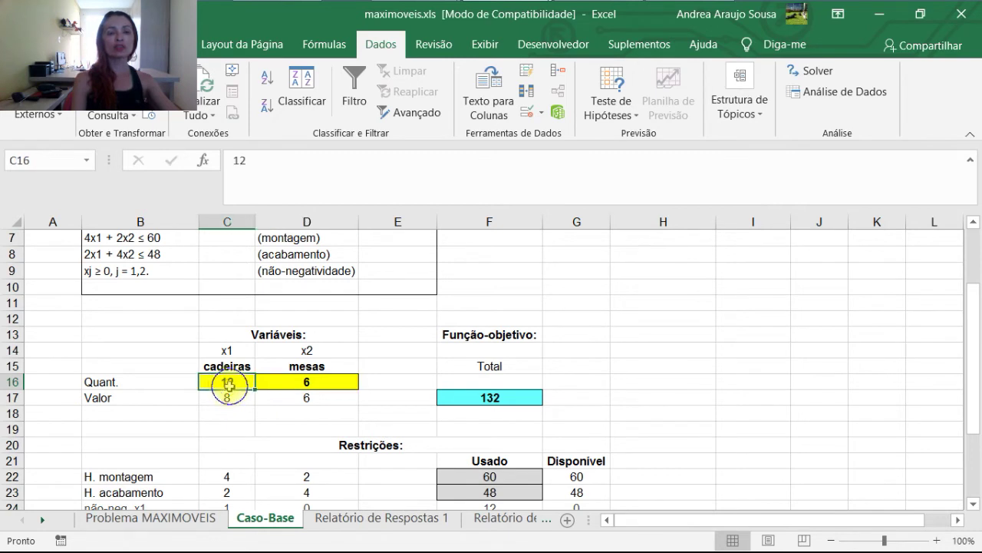
{"action": "left_click", "coordinate": [291, 384]}
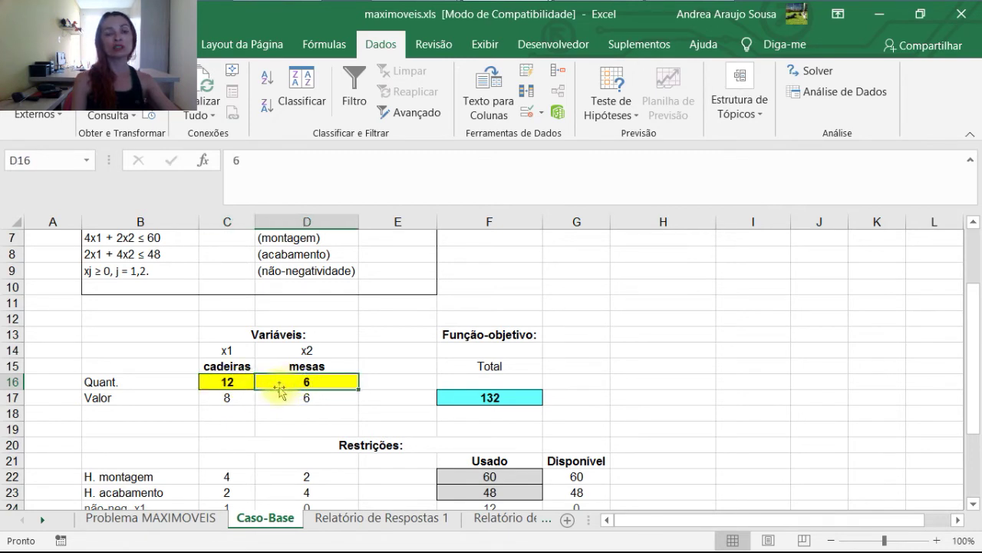
{"action": "left_click", "coordinate": [233, 383]}
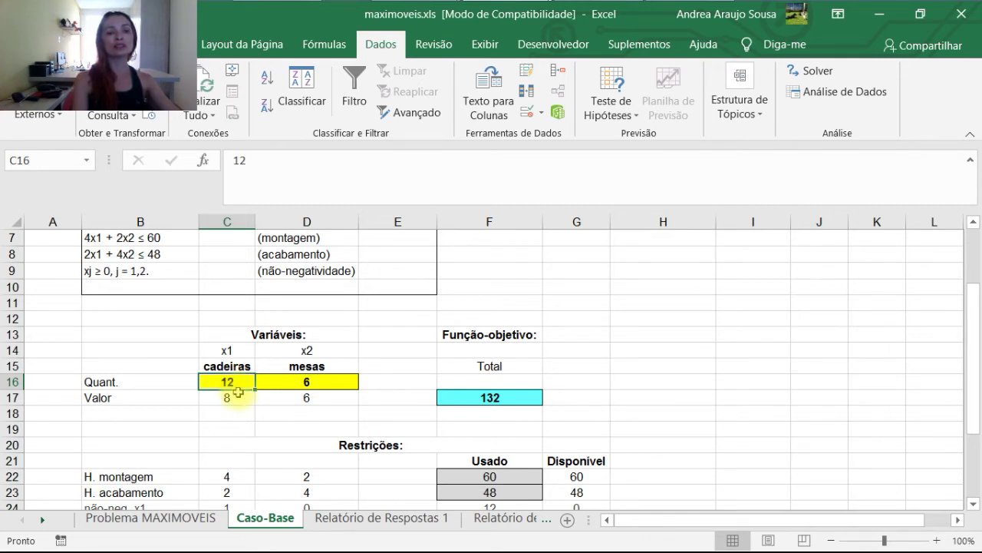
{"action": "left_click", "coordinate": [322, 383]}
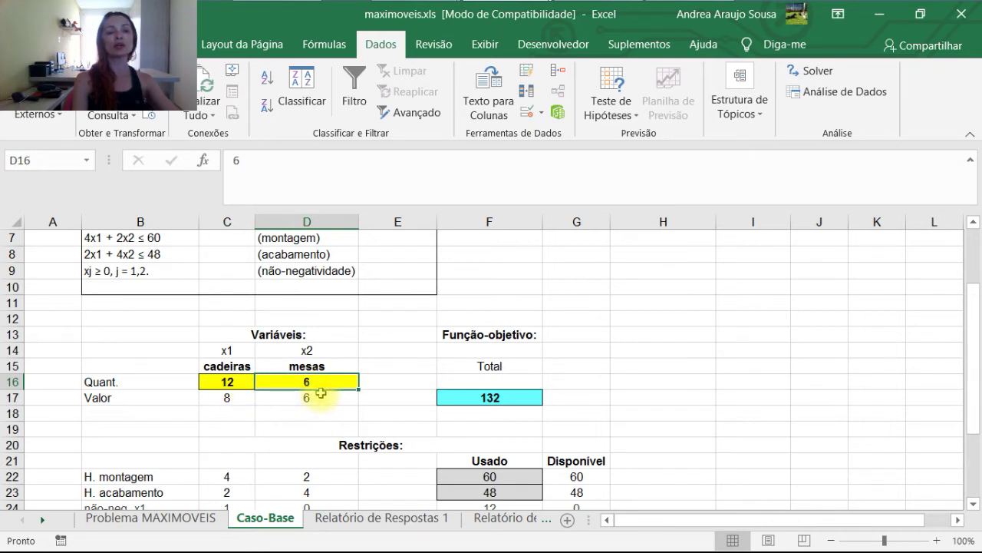
Examine the objective function formula in F17 and the unit values of cadeiras and mesas in C17 and D17
{"action": "left_click", "coordinate": [234, 399]}
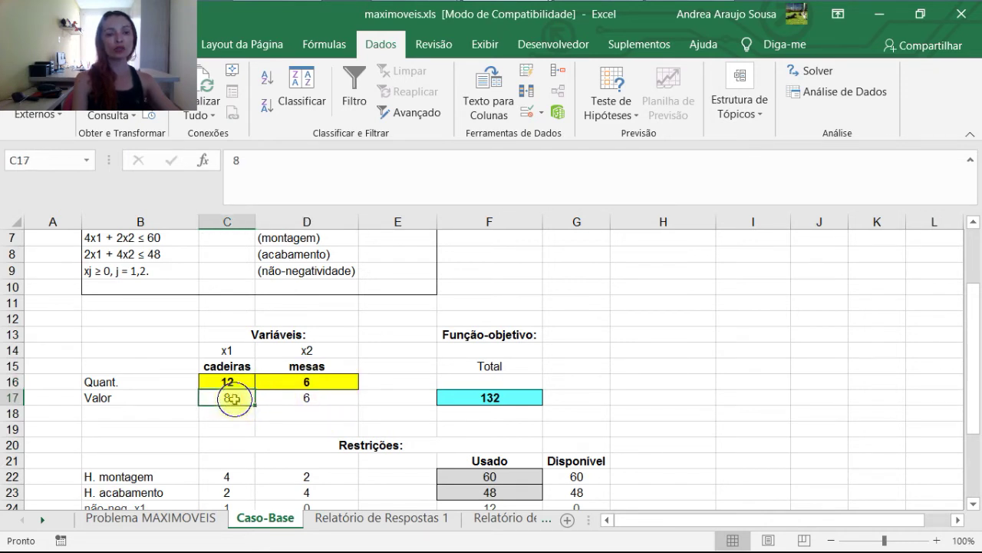
{"action": "left_click", "coordinate": [307, 399]}
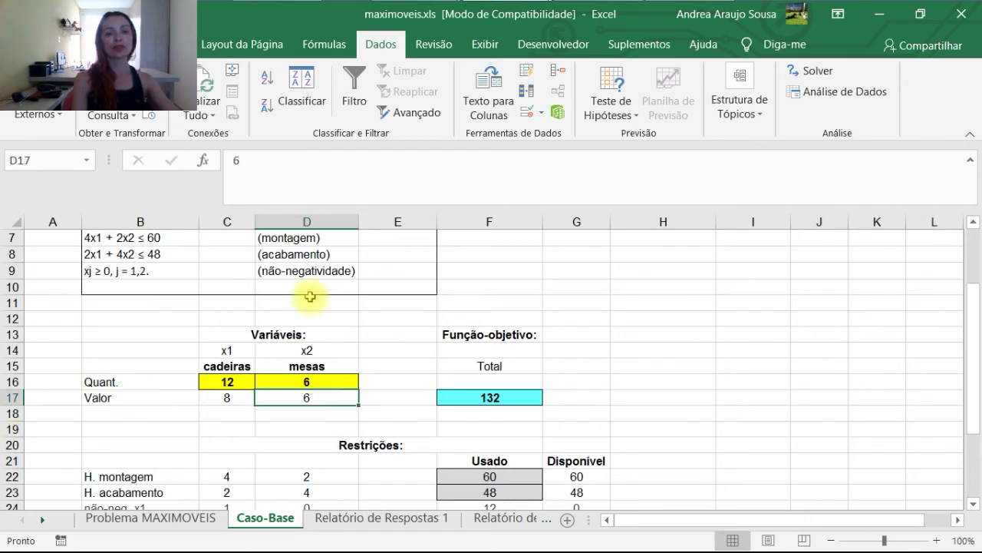
{"action": "left_click", "coordinate": [509, 398]}
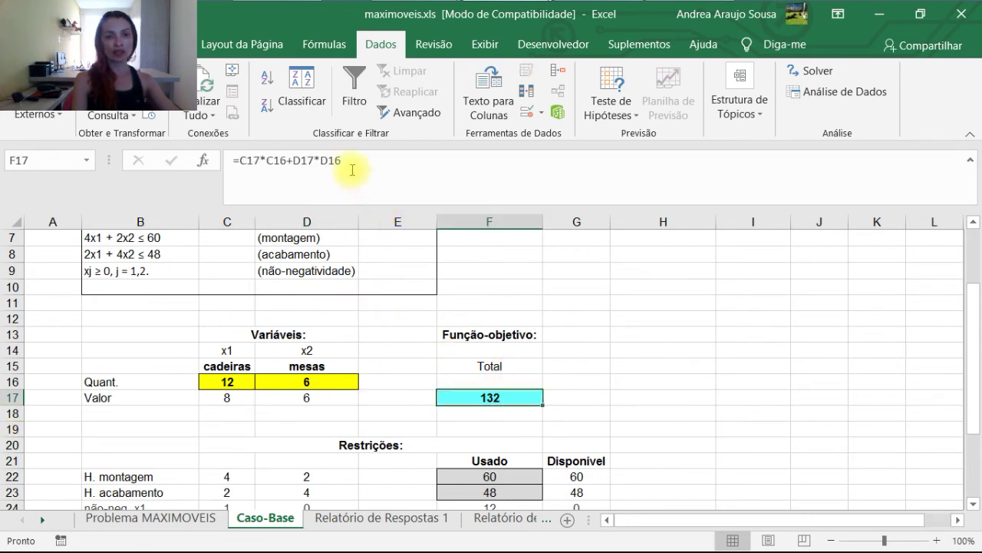
{"action": "left_click_drag", "start_coordinate": [346, 159], "coordinate": [241, 169]}
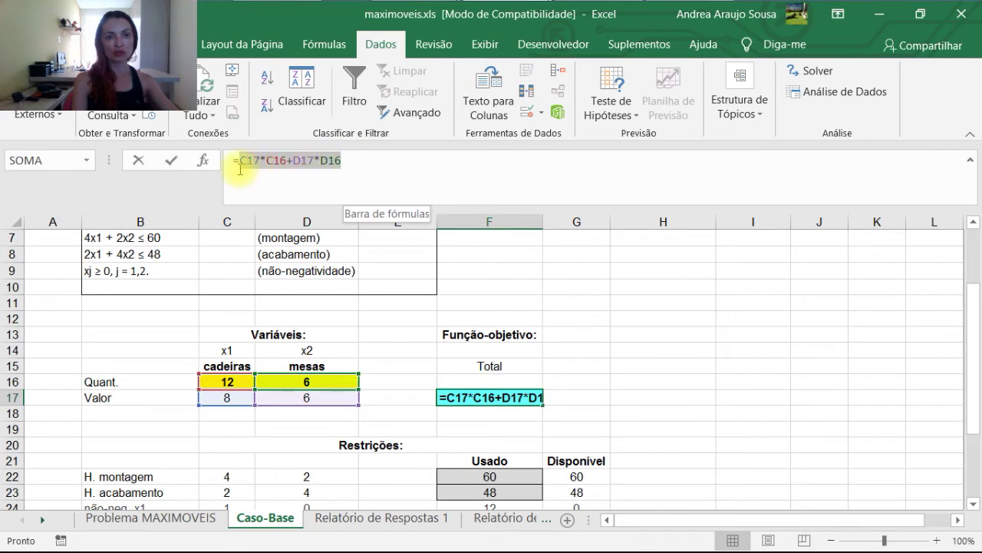
{"action": "key", "text": "Return"}
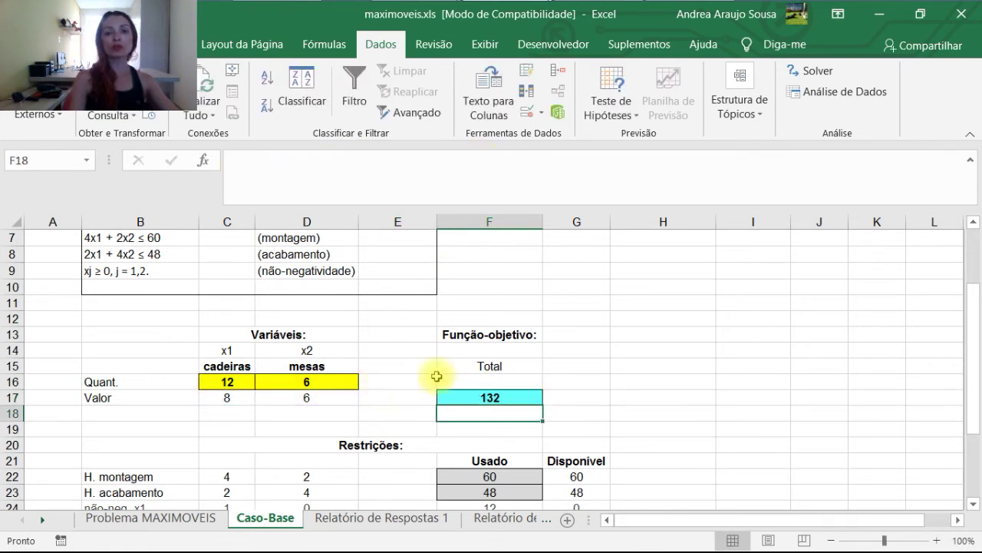
{"action": "left_click", "coordinate": [498, 401]}
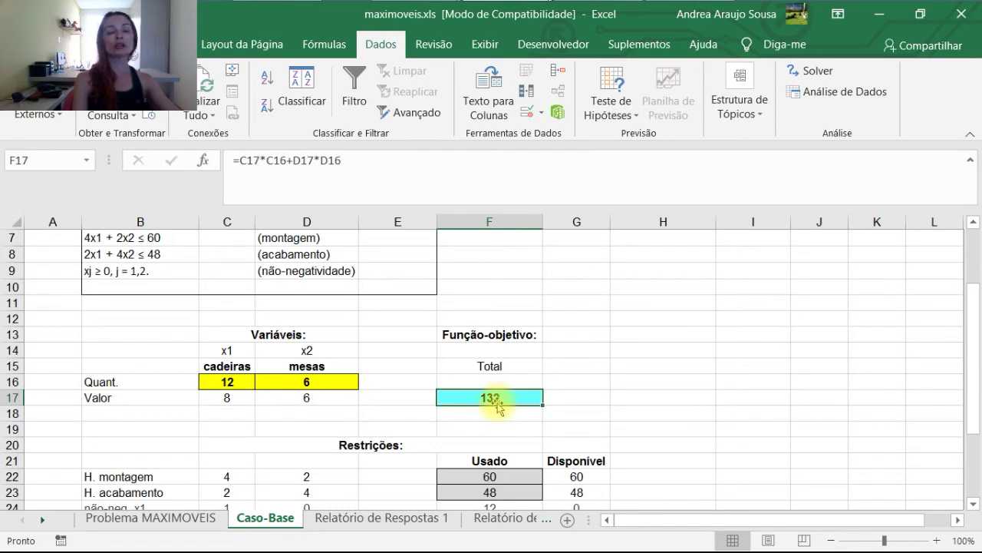
{"action": "left_click", "coordinate": [227, 401]}
{"action": "left_click", "coordinate": [299, 397]}
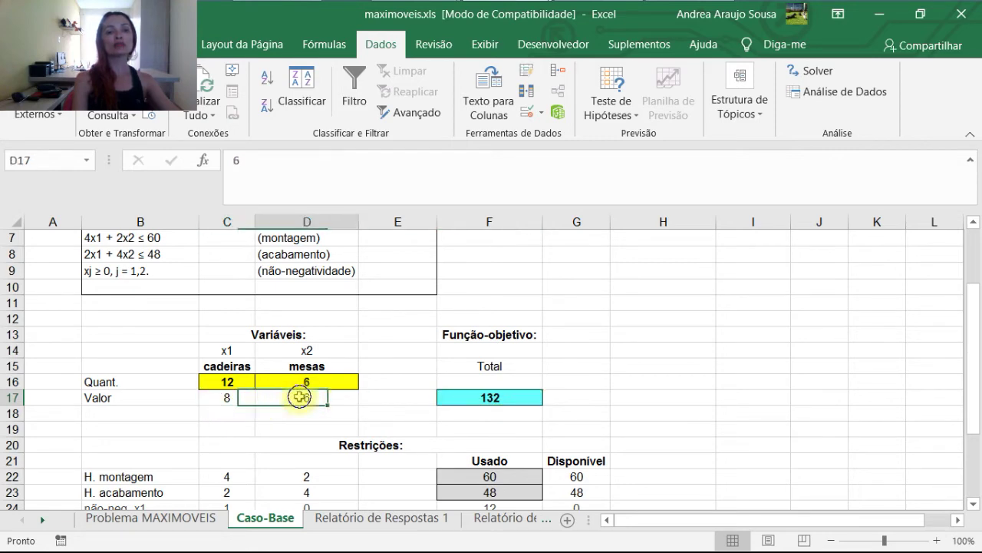
Compare the unit values of cadeiras and mesas in row 17 with the total's formula in F17
{"action": "scroll", "coordinate": [373, 397], "scroll_direction": "down", "scroll_amount": 1}
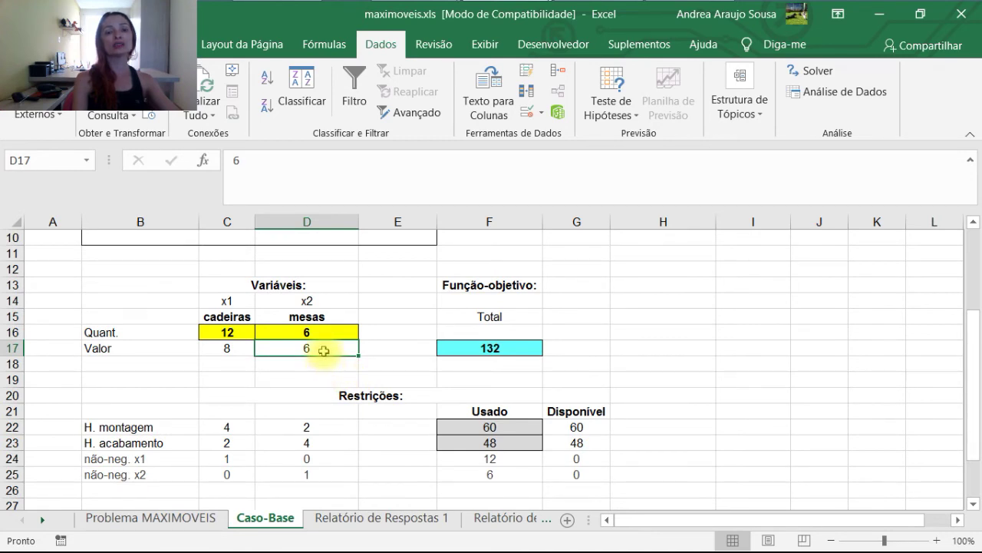
{"action": "left_click", "coordinate": [228, 348]}
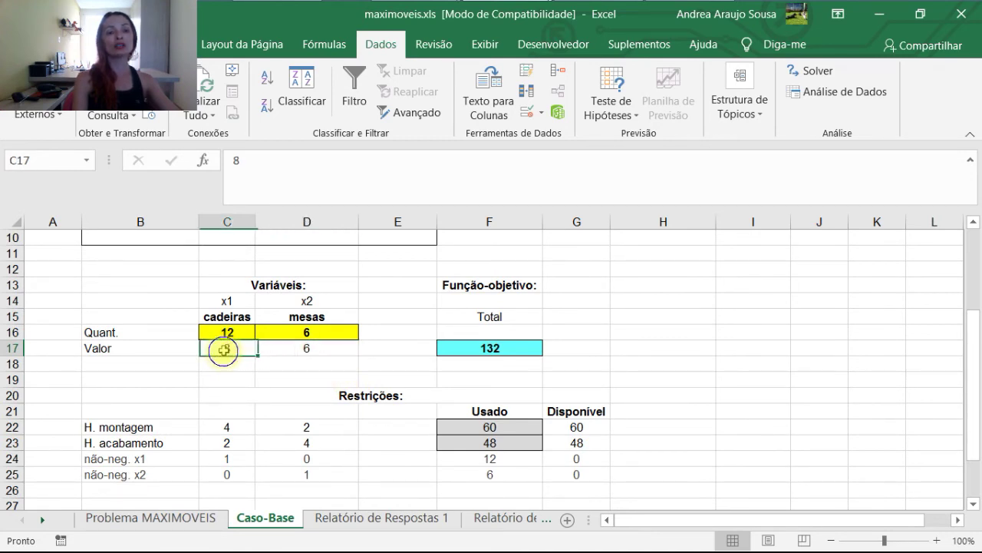
{"action": "left_click", "coordinate": [300, 349]}
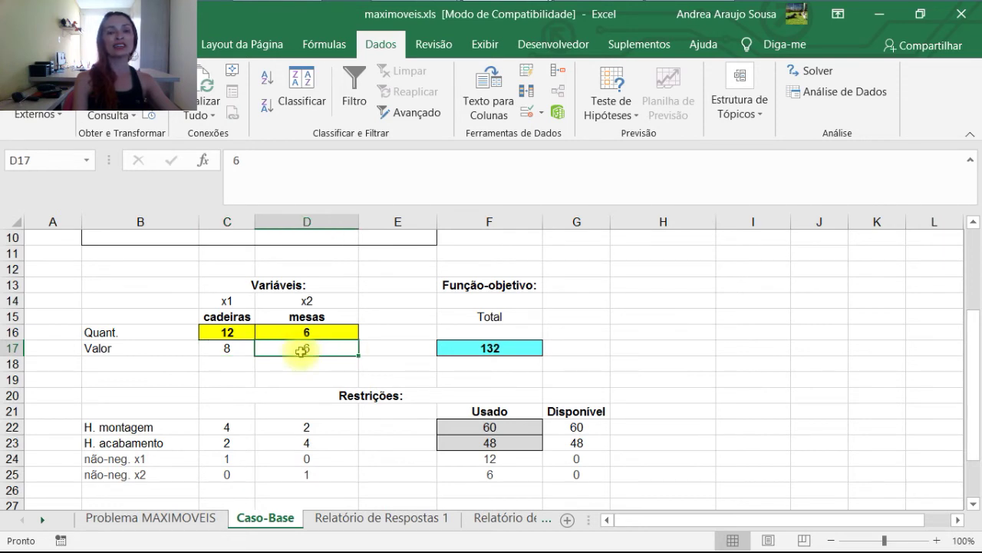
{"action": "left_click", "coordinate": [470, 347]}
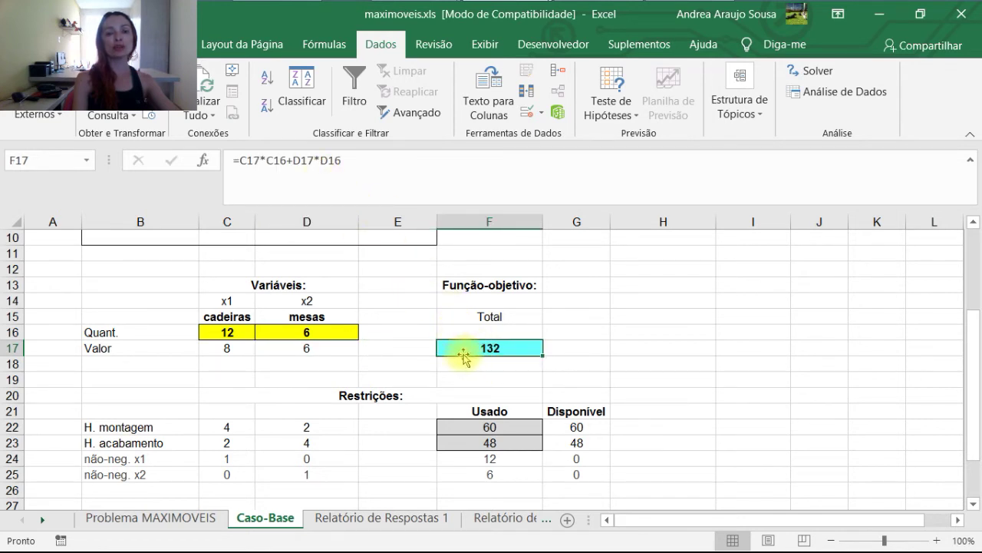
{"action": "left_click", "coordinate": [315, 348]}
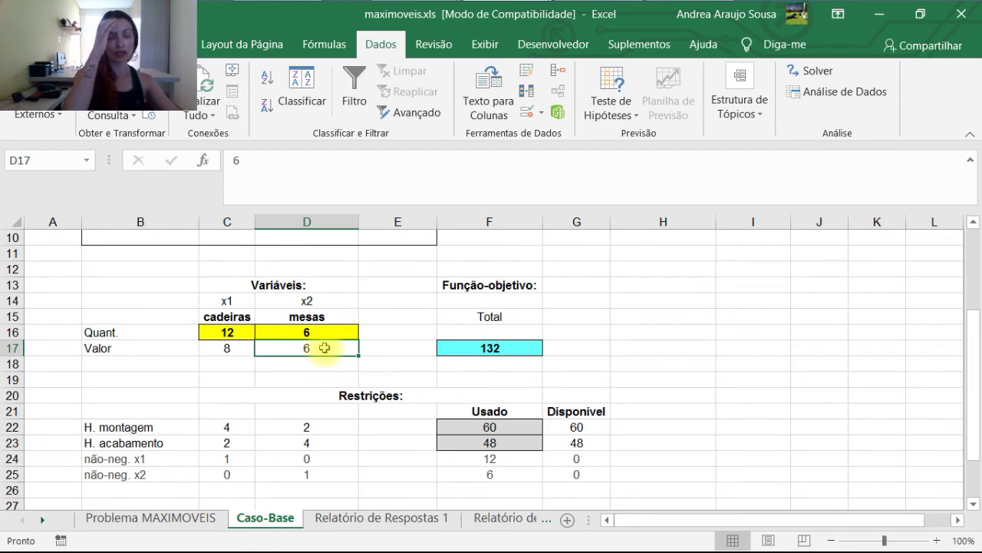
Review the coefficients of the H. montagem and H. acabamento constraints against the model formulation above them
{"action": "scroll", "coordinate": [340, 345], "scroll_direction": "down", "scroll_amount": 2}
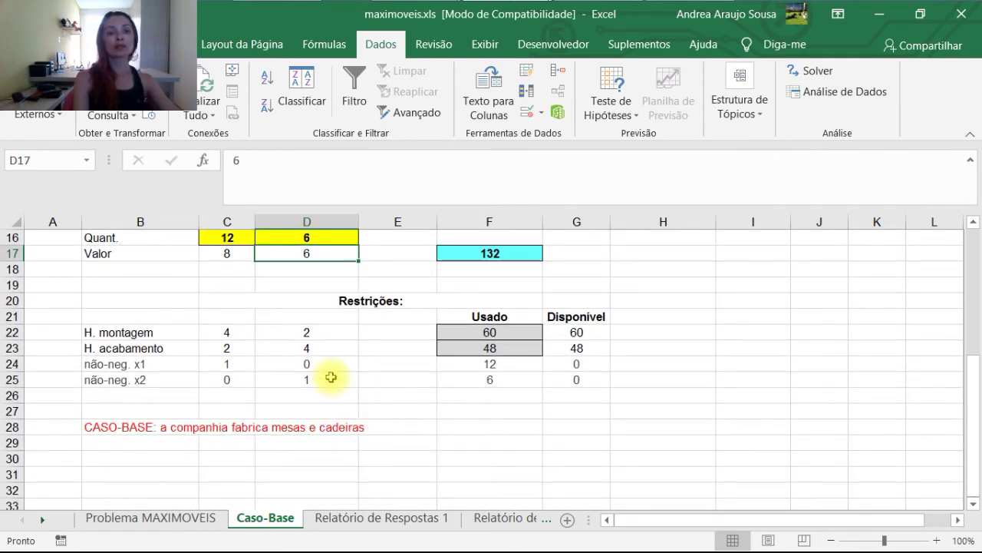
{"action": "left_click", "coordinate": [230, 334]}
{"action": "left_click", "coordinate": [311, 335]}
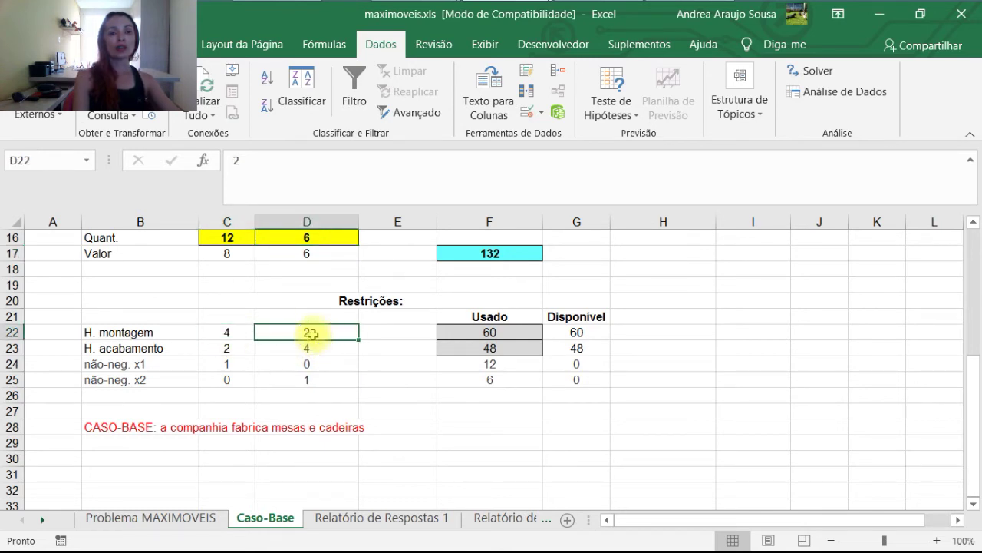
{"action": "left_click", "coordinate": [309, 347]}
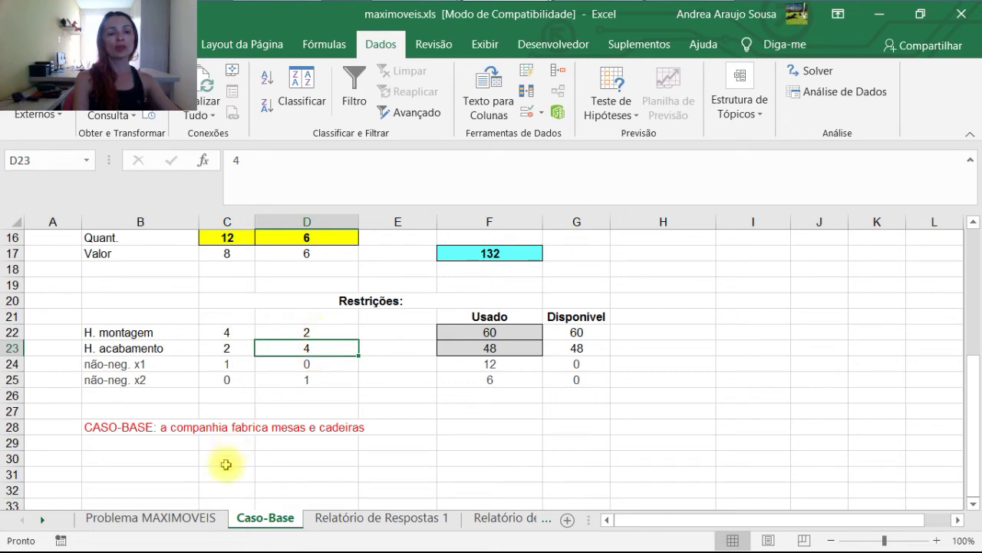
{"action": "scroll", "coordinate": [289, 406], "scroll_direction": "up", "scroll_amount": 4}
{"action": "scroll", "coordinate": [294, 400], "scroll_direction": "up", "scroll_amount": 1}
{"action": "scroll", "coordinate": [291, 401], "scroll_direction": "down", "scroll_amount": 5}
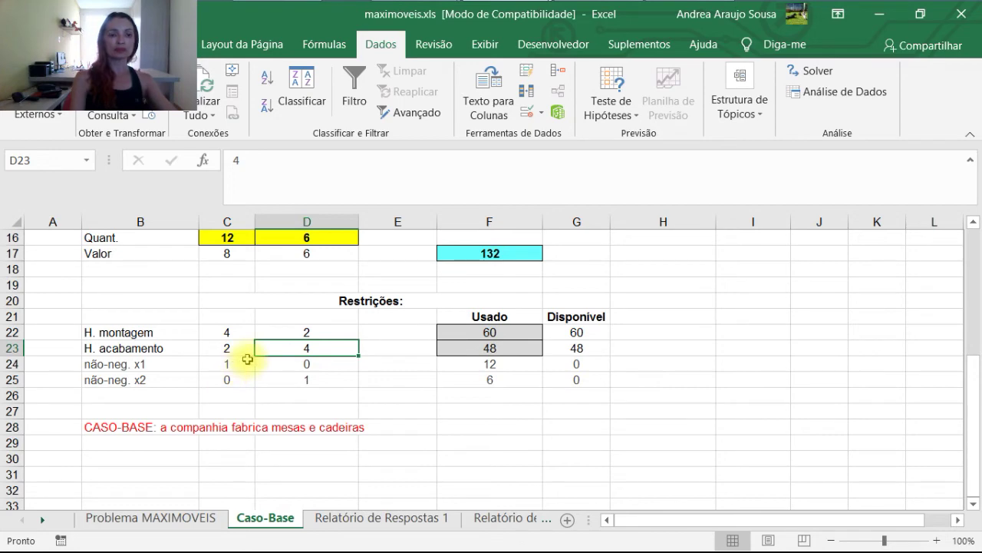
Trace column C from the x1 (cadeiras) heading down to its coefficients in the Restrições block
{"action": "left_click", "coordinate": [240, 335]}
{"action": "scroll", "coordinate": [239, 330], "scroll_direction": "up", "scroll_amount": 1}
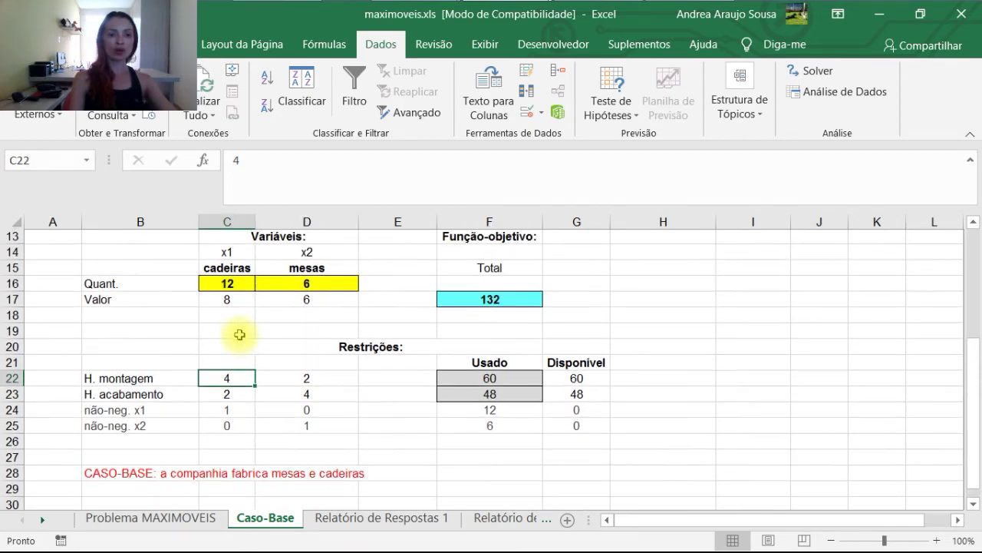
{"action": "left_click", "coordinate": [227, 255]}
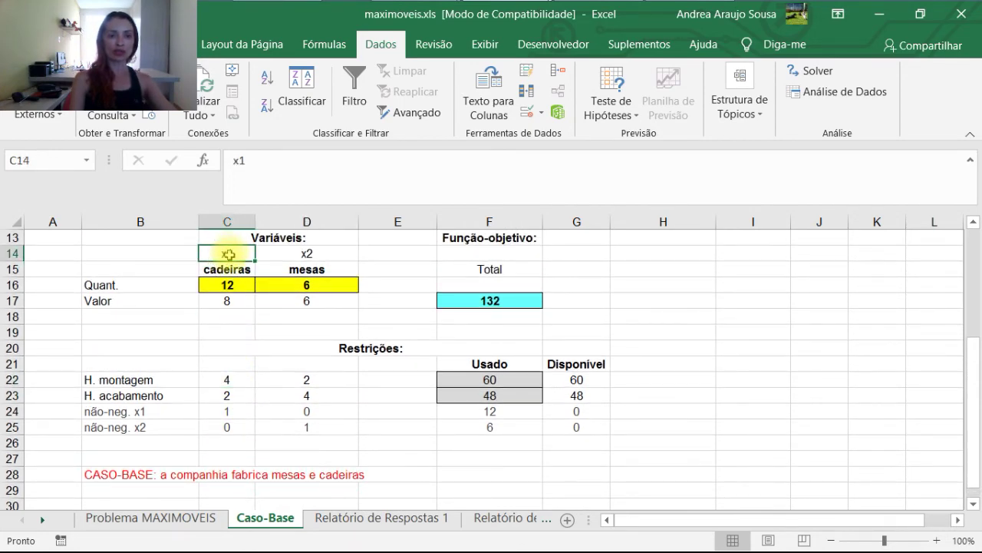
{"action": "left_click_drag", "start_coordinate": [228, 255], "coordinate": [263, 379]}
{"action": "left_click", "coordinate": [269, 363]}
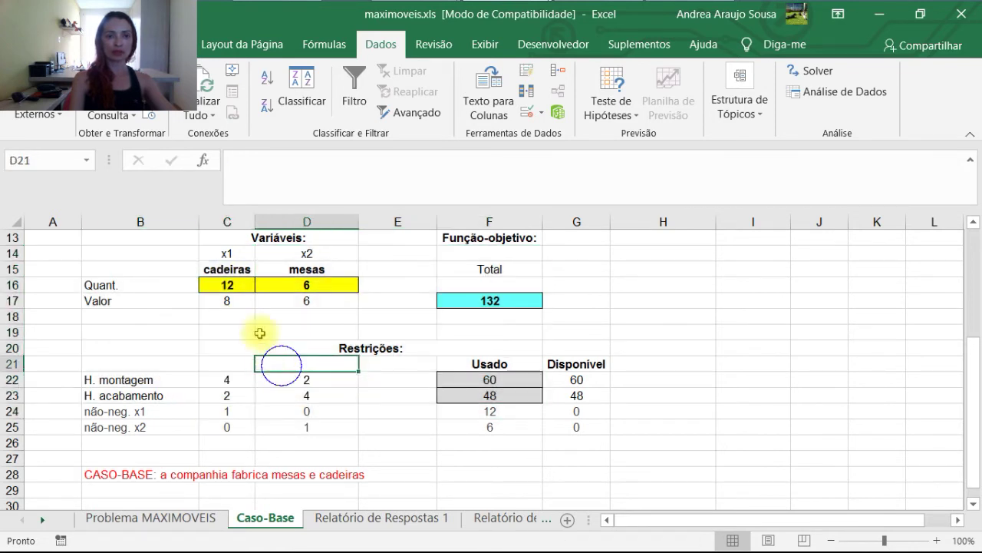
{"action": "left_click_drag", "start_coordinate": [239, 255], "coordinate": [238, 307]}
{"action": "left_click", "coordinate": [330, 350]}
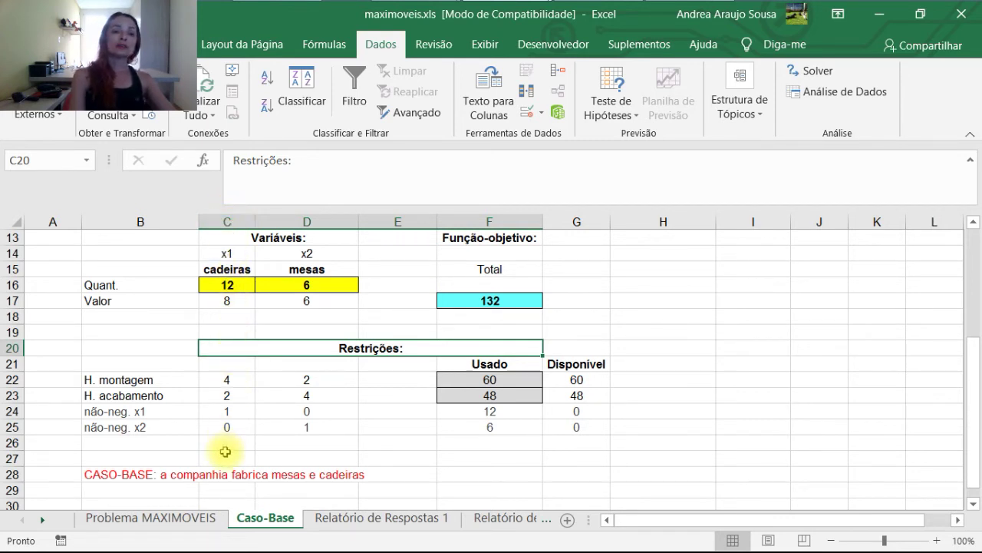
Trace column D for x2 (mesas) to its constraint coefficients and compare them with the written inequalities
{"action": "left_click", "coordinate": [233, 427]}
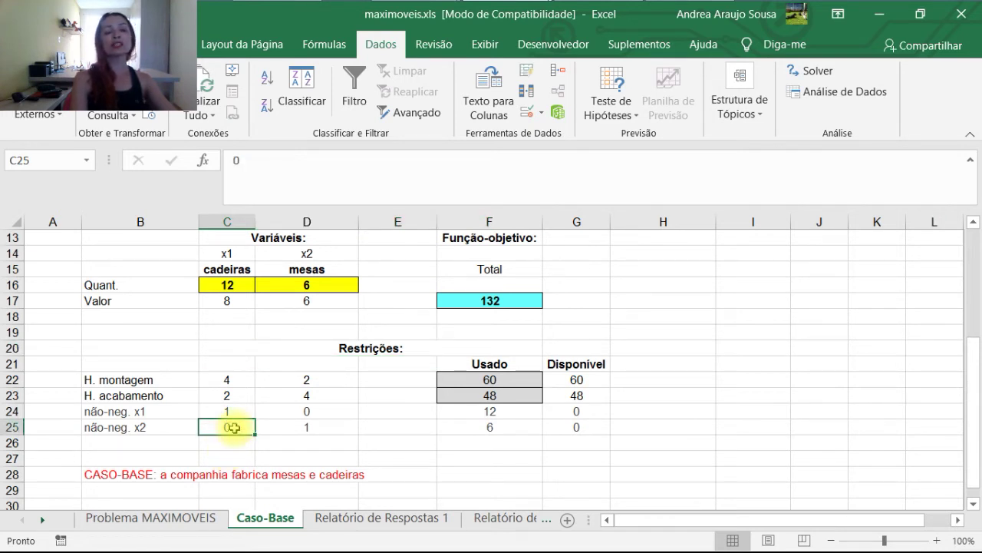
{"action": "left_click", "coordinate": [309, 222]}
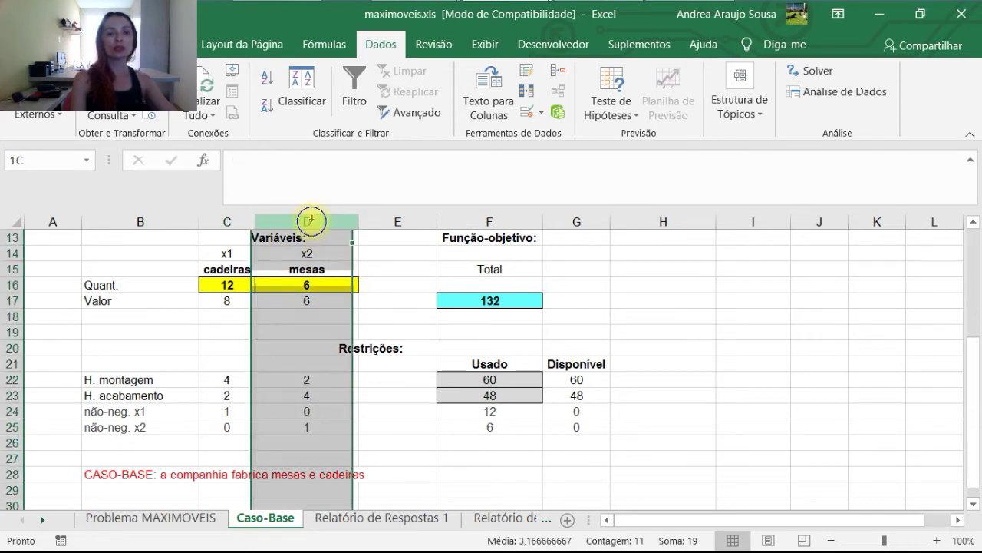
{"action": "left_click", "coordinate": [325, 379]}
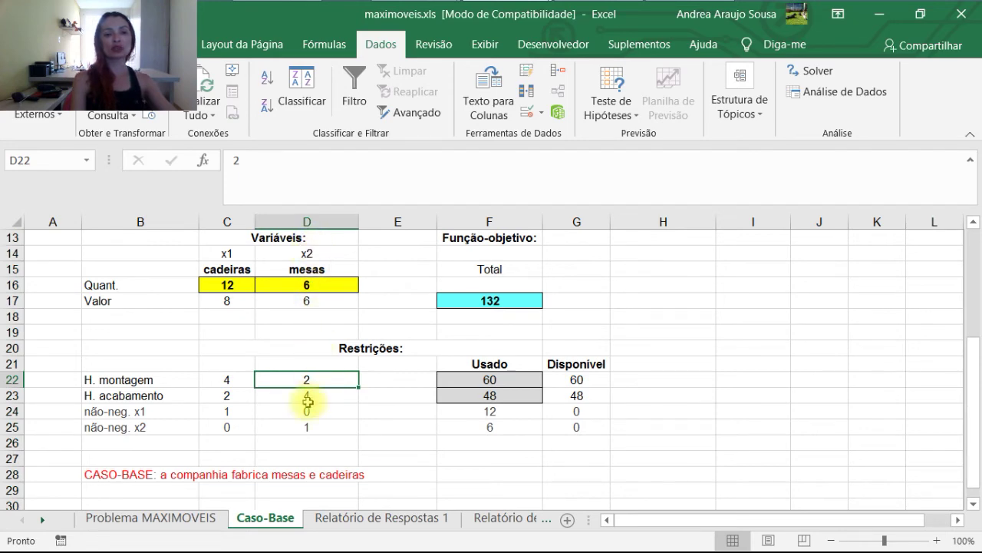
{"action": "scroll", "coordinate": [306, 397], "scroll_direction": "up", "scroll_amount": 3}
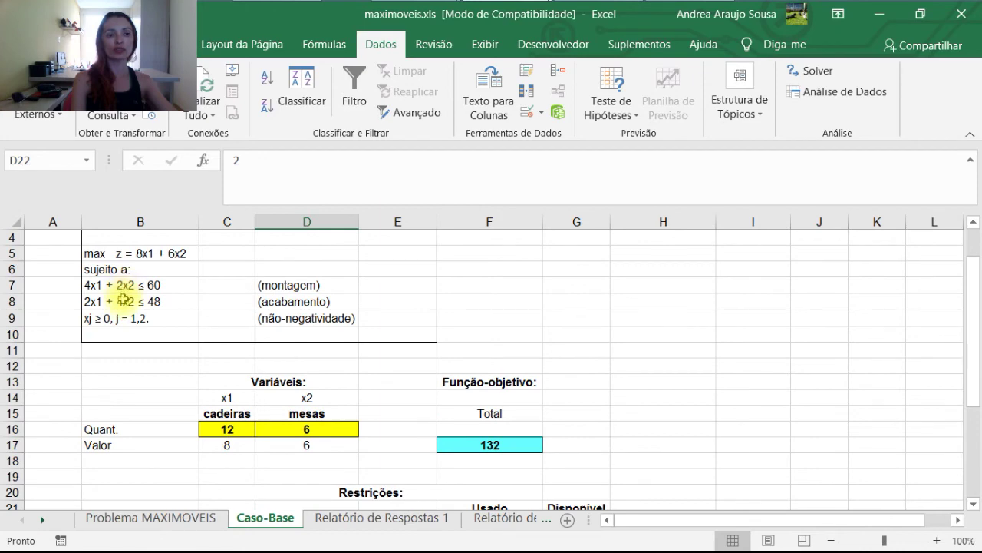
{"action": "scroll", "coordinate": [353, 372], "scroll_direction": "down", "scroll_amount": 5}
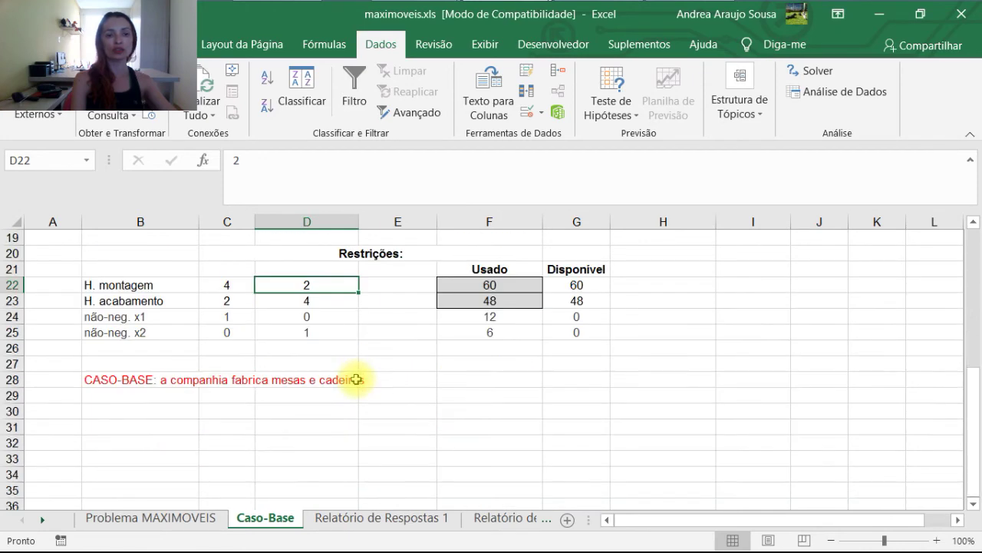
Examine the mesas coefficients in D23 and D24, plus the não-neg. x2 label and its coefficient in D25
{"action": "left_click", "coordinate": [310, 303]}
{"action": "left_click", "coordinate": [317, 320]}
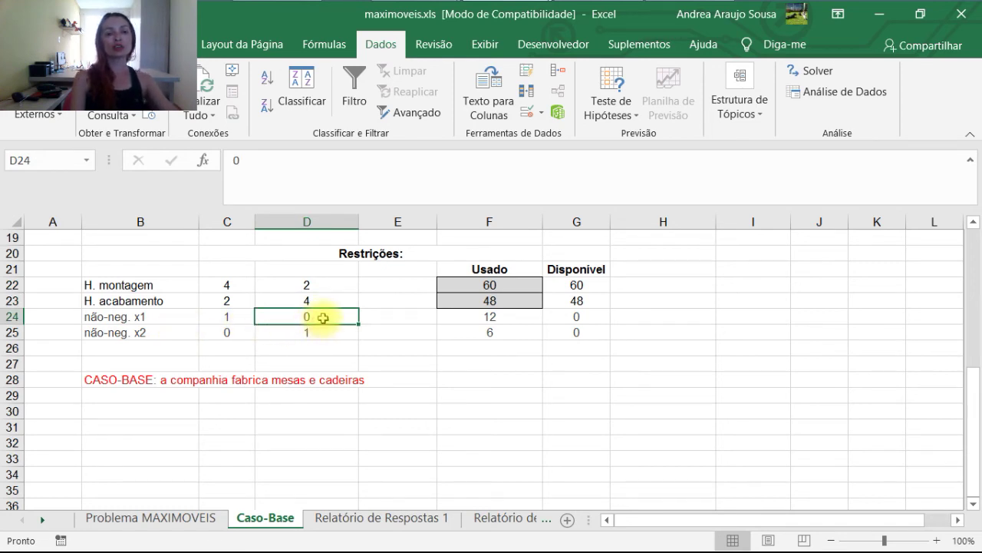
{"action": "left_click", "coordinate": [124, 334]}
{"action": "left_click", "coordinate": [311, 341]}
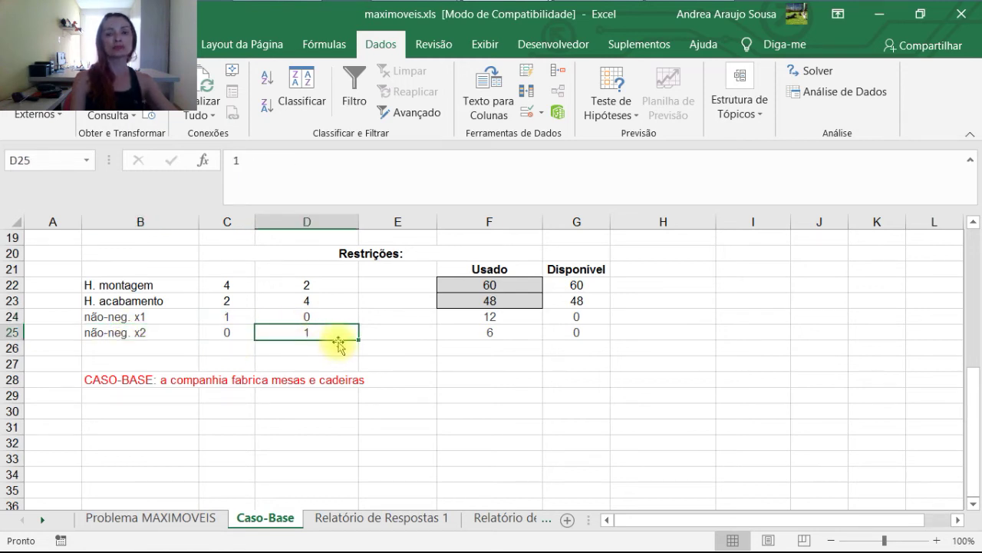
Inspect the Usado formula for H. montagem in F22 and the cells it references, leaving the formula as is
{"action": "scroll", "coordinate": [339, 346], "scroll_direction": "up", "scroll_amount": 1}
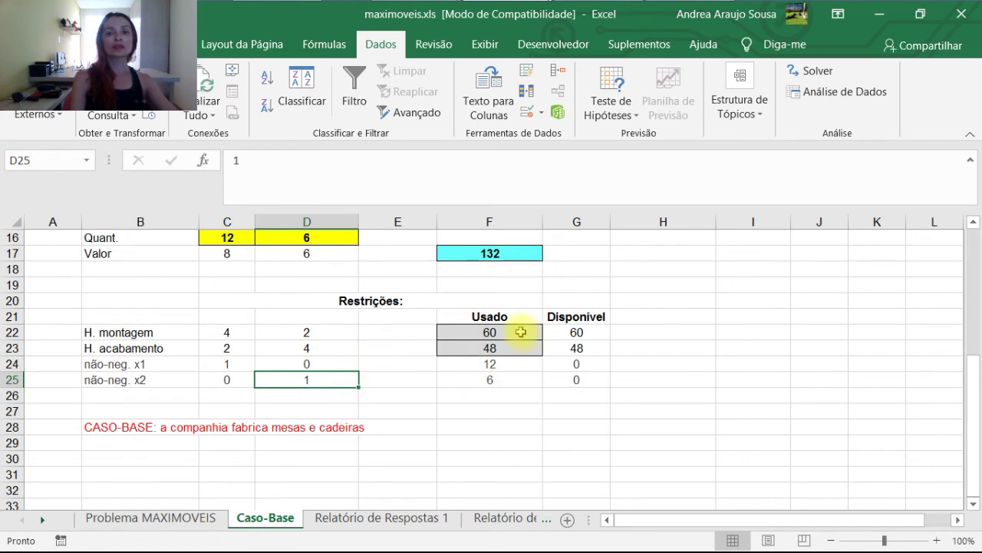
{"action": "left_click", "coordinate": [520, 332]}
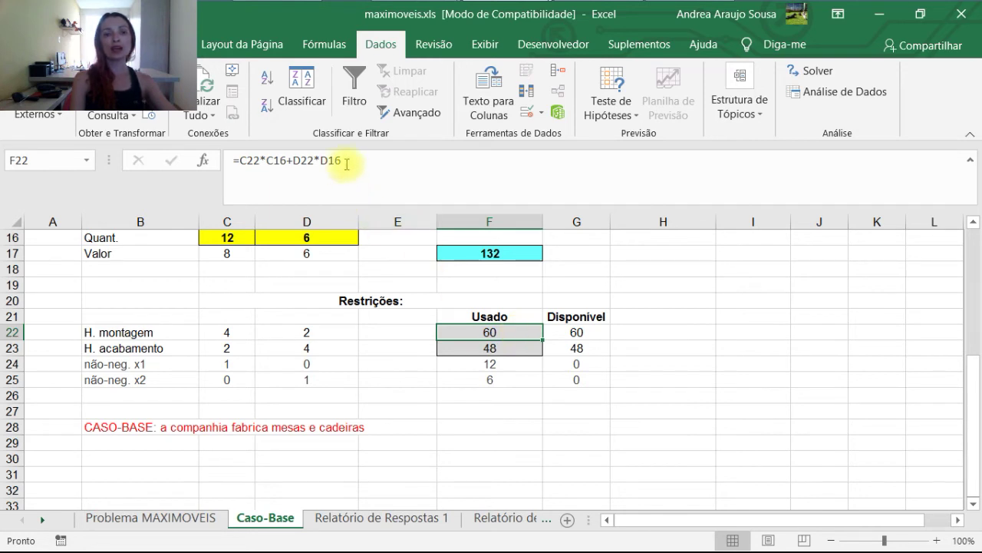
{"action": "double_click", "coordinate": [500, 333]}
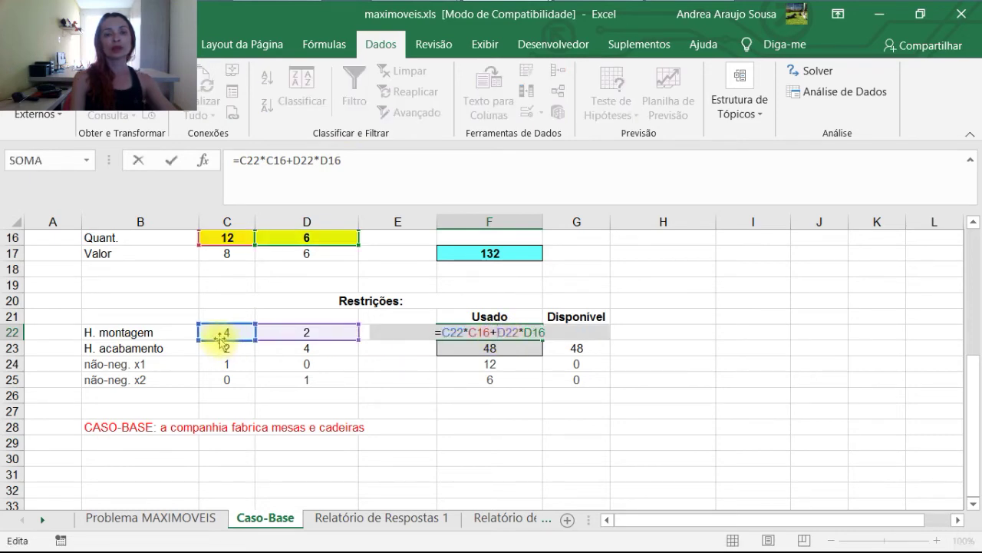
{"action": "scroll", "coordinate": [222, 335], "scroll_direction": "up", "scroll_amount": 1}
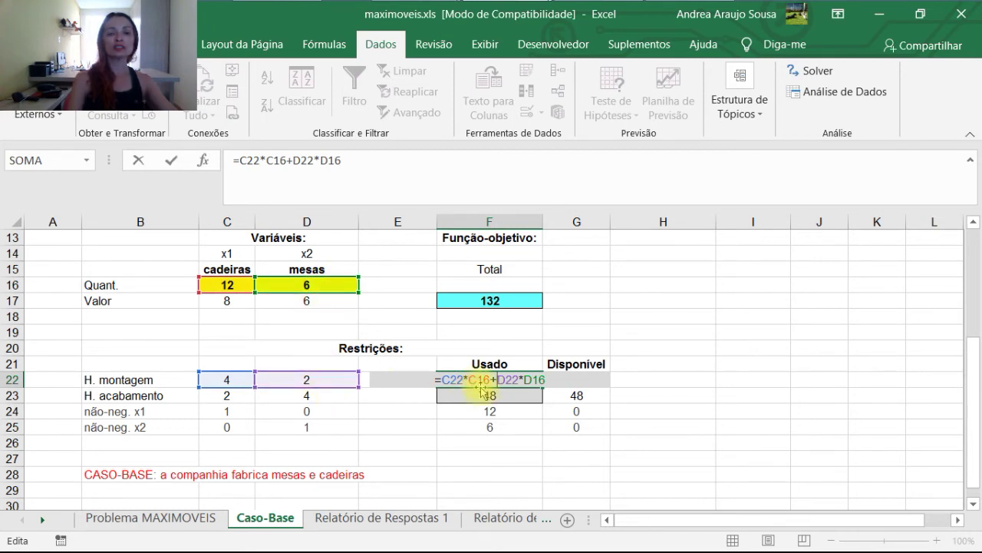
{"action": "key", "text": "Return"}
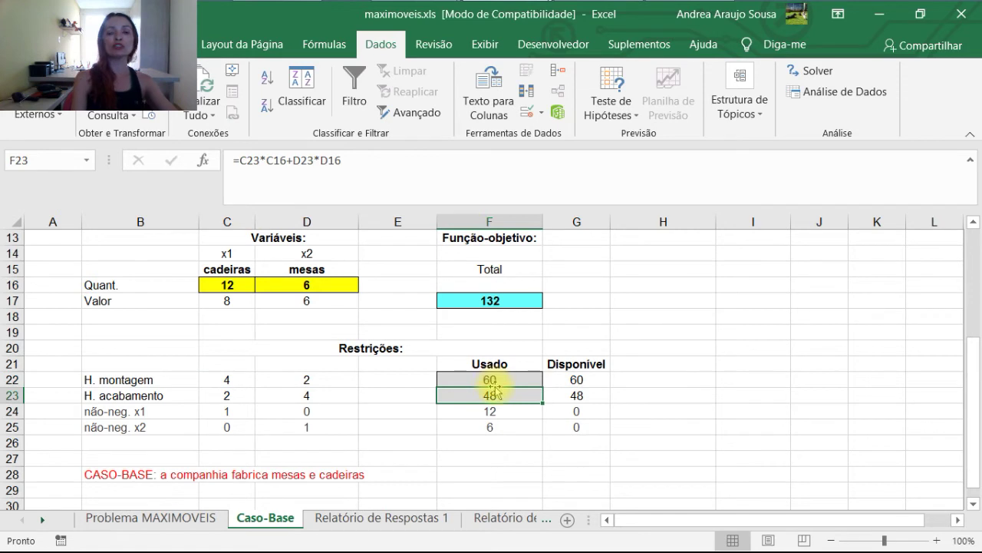
{"action": "left_click", "coordinate": [490, 379]}
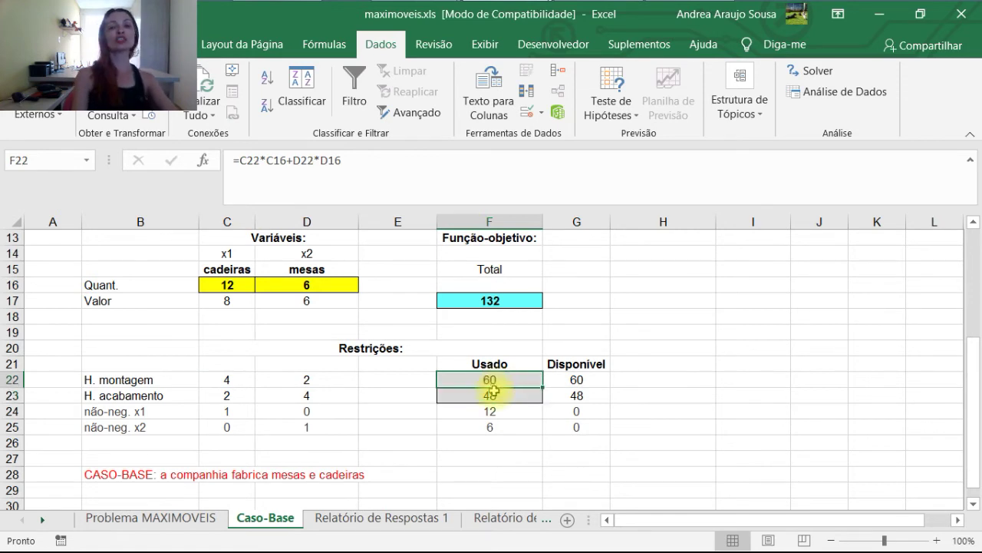
{"action": "left_click", "coordinate": [237, 380]}
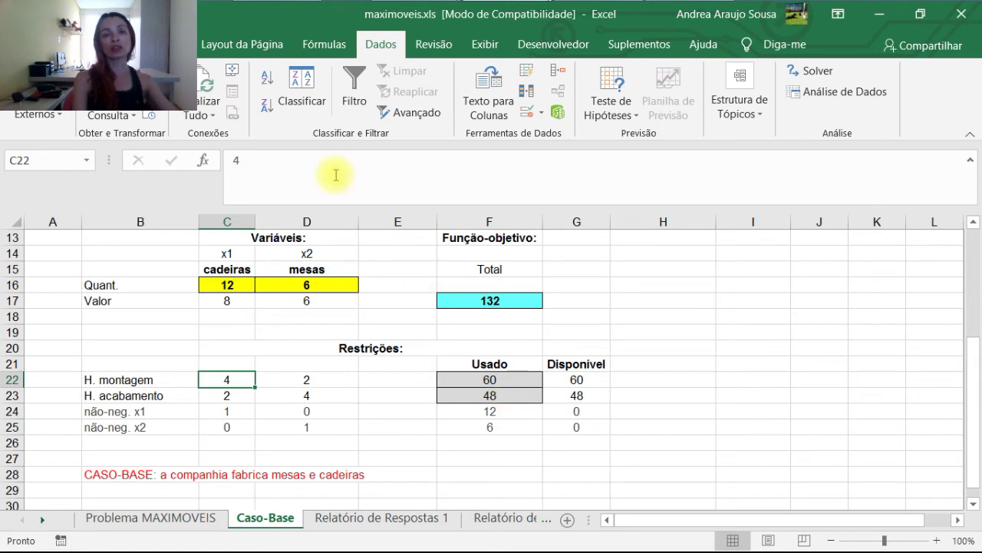
{"action": "left_click", "coordinate": [489, 377]}
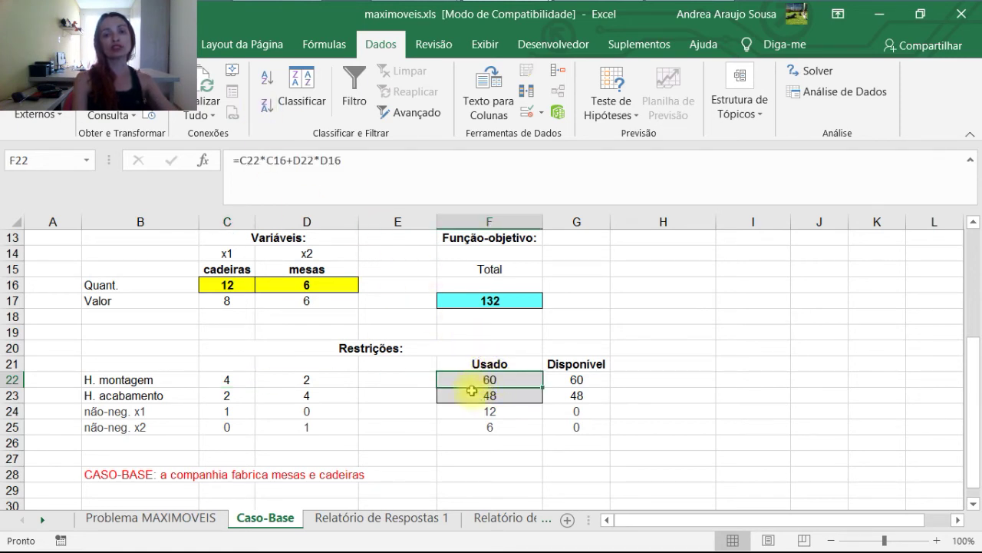
Inspect the Usado formula for H. acabamento in F23 and its referenced cells
{"action": "left_click", "coordinate": [508, 397]}
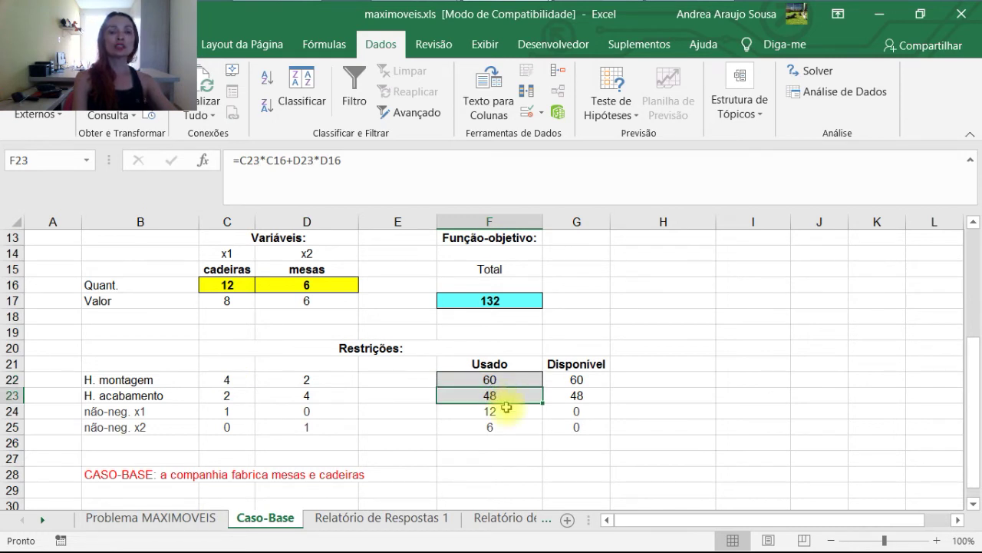
{"action": "left_click_drag", "start_coordinate": [343, 160], "coordinate": [236, 156]}
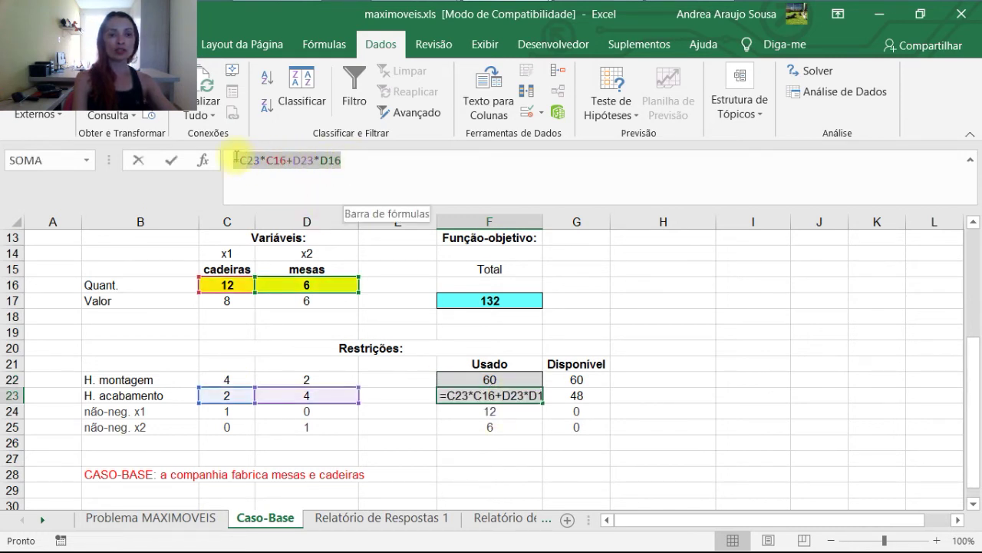
{"action": "key", "text": "Return"}
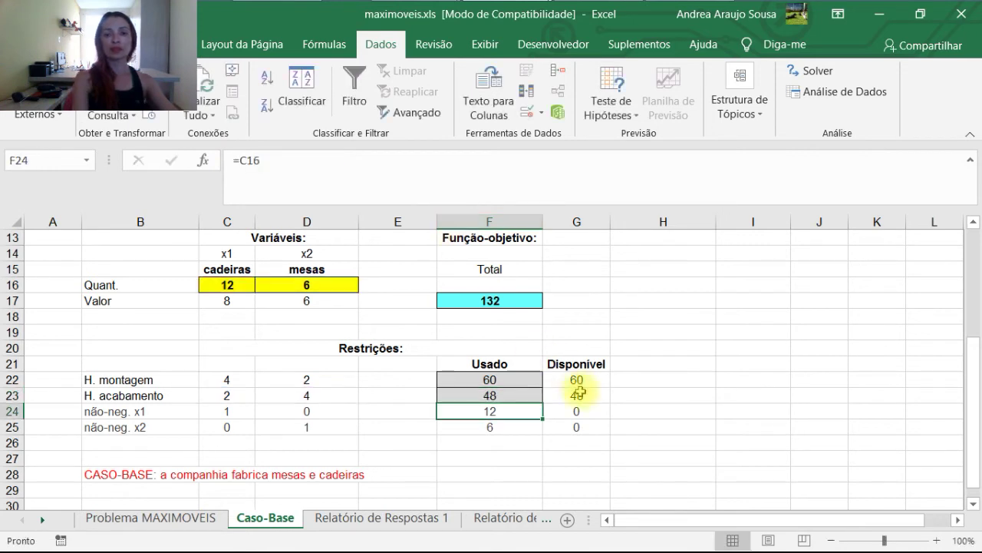
Check the cell references in F24 and F25 for the non-negativity constraints and their Disponível values in G24 and G25
{"action": "double_click", "coordinate": [499, 412]}
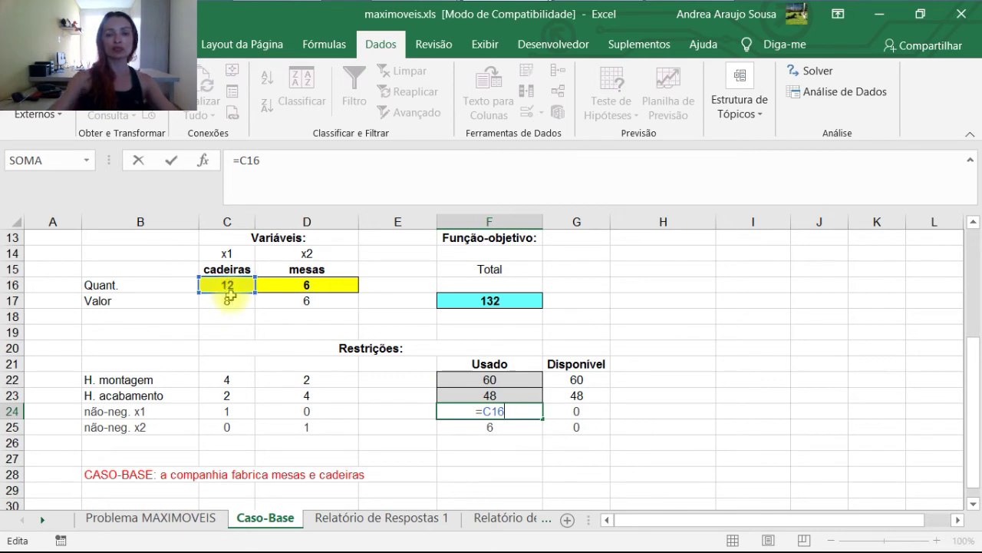
{"action": "key", "text": "Return"}
{"action": "double_click", "coordinate": [502, 427]}
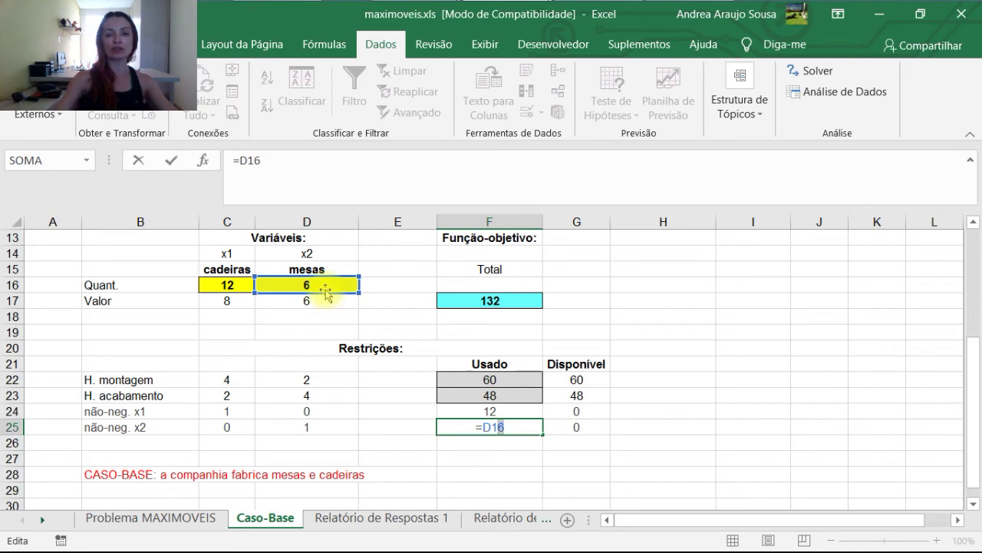
{"action": "key", "text": "Return"}
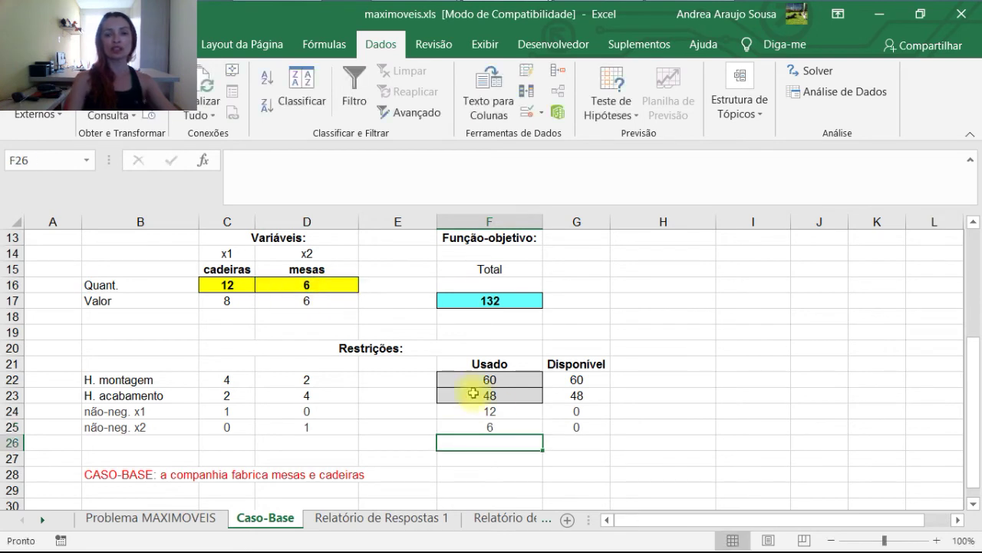
{"action": "left_click", "coordinate": [579, 411]}
{"action": "left_click", "coordinate": [579, 427]}
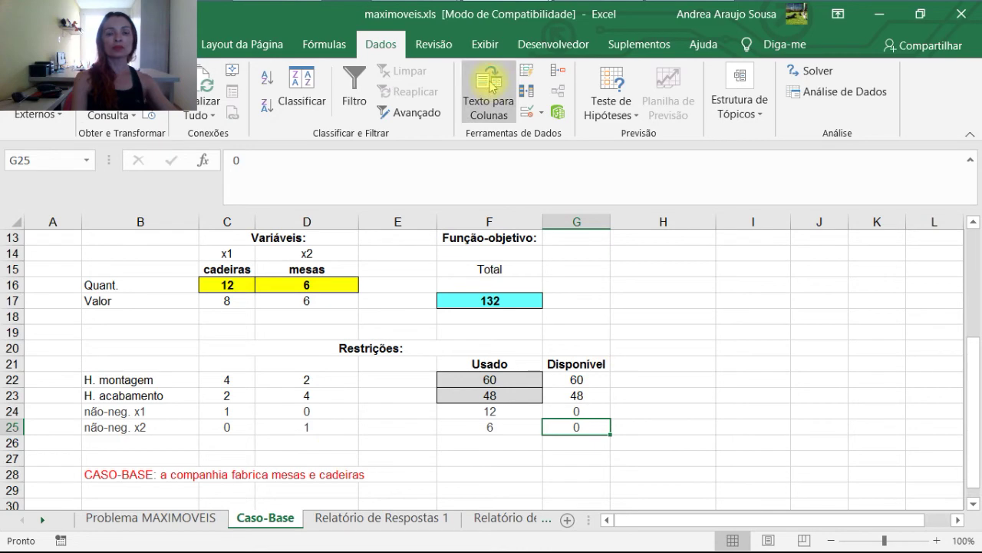
Switch to the slide show, revisit the earlier Solver slide and advance to slide 27 on selecting the LP Simplex method
{"action": "key", "text": "alt+Tab"}
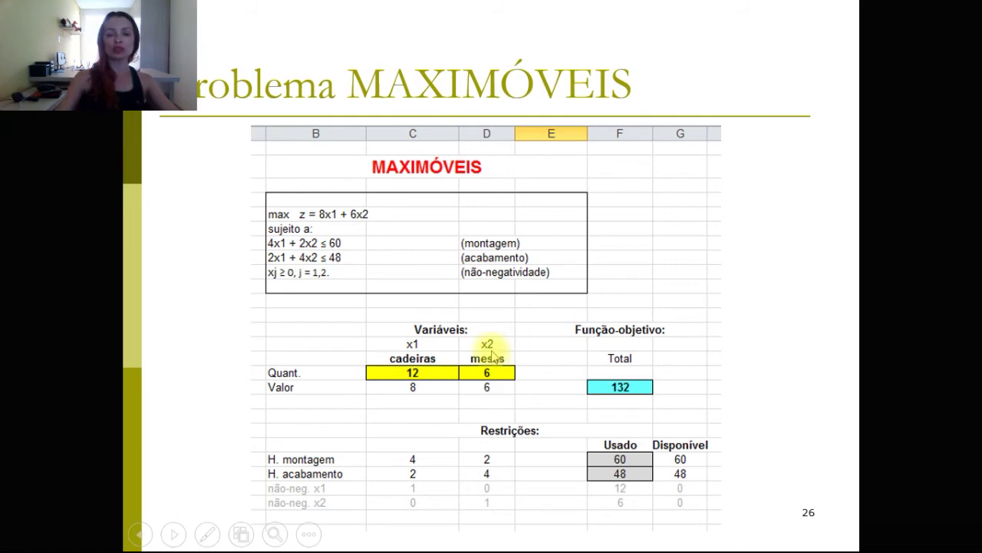
{"action": "key", "text": "Left"}
{"action": "key", "text": "Left"}
{"action": "key", "text": "Left"}
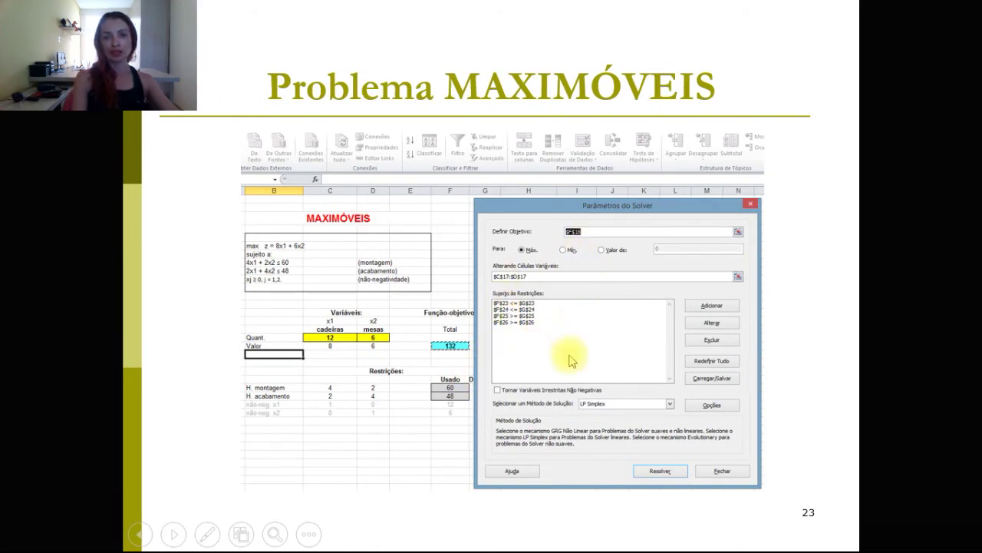
{"action": "key", "text": "Right"}
{"action": "key", "text": "Right"}
{"action": "key", "text": "Right"}
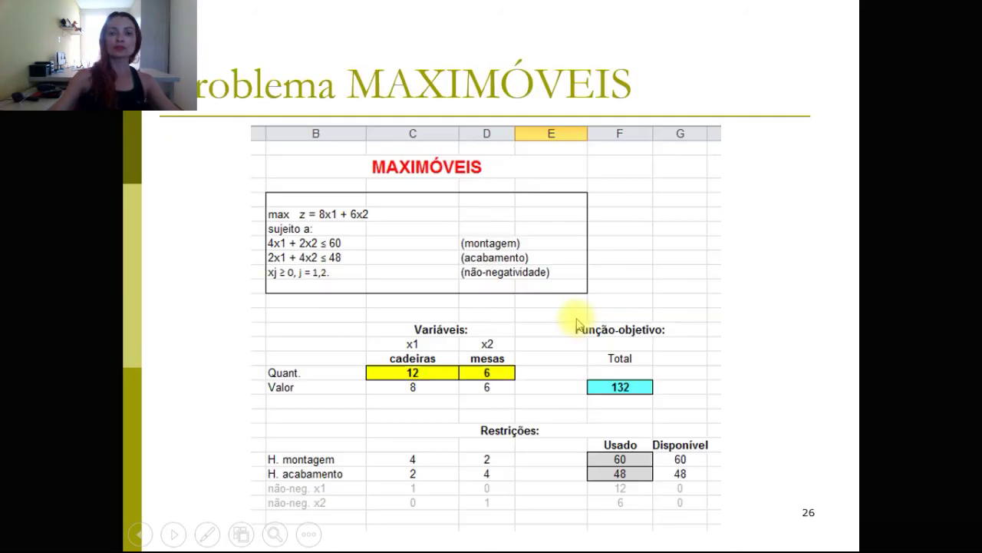
{"action": "key", "text": "Right"}
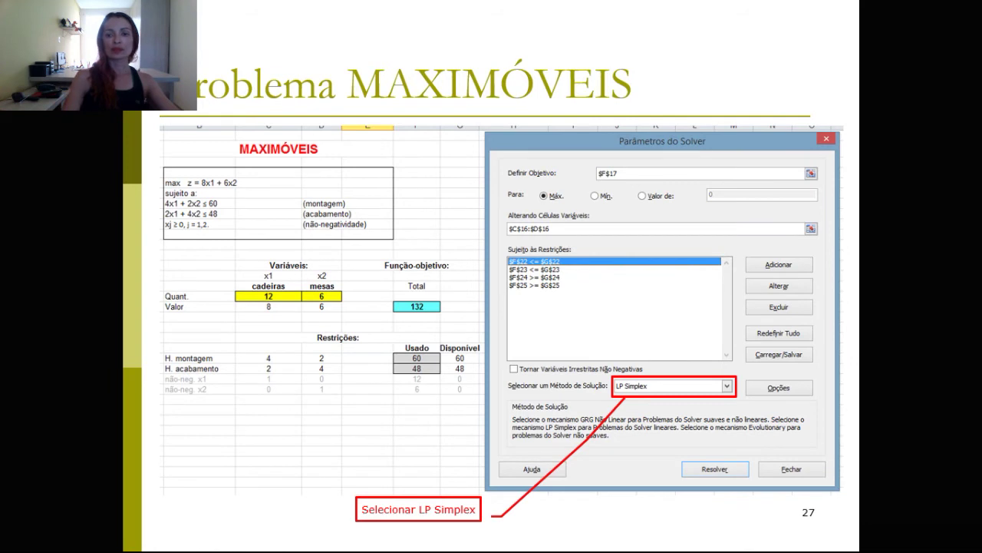